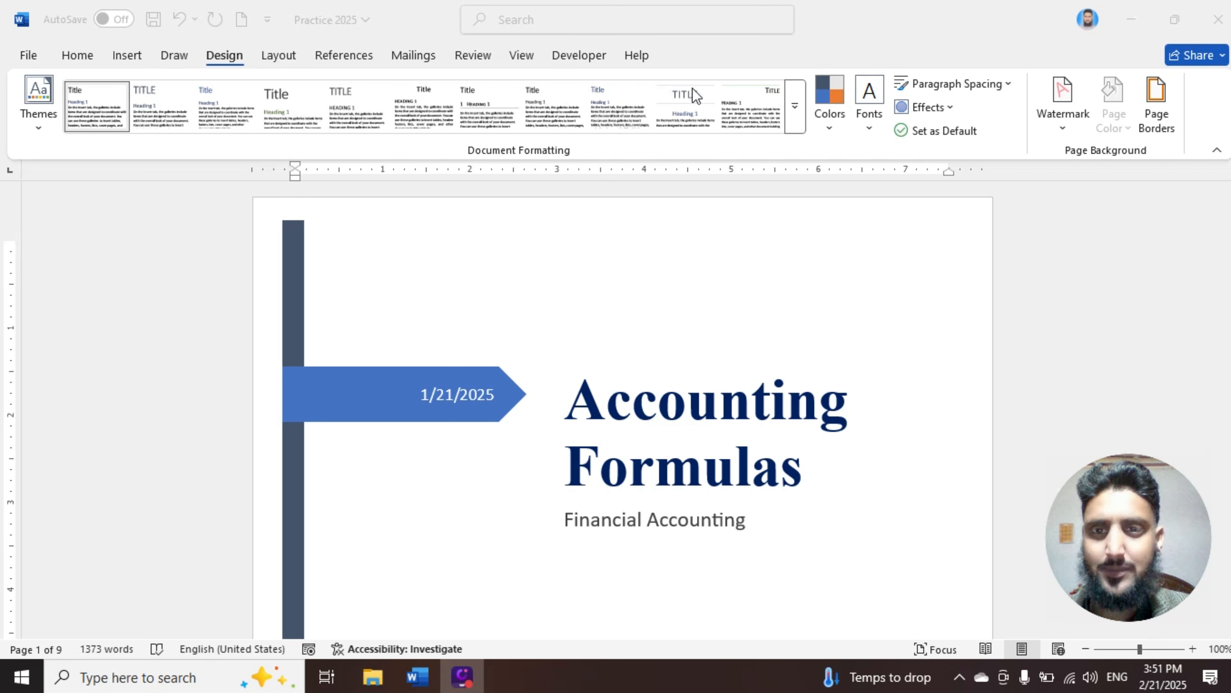
# Examine the document formatting choices for style sets, theme colors, theme fonts, paragraph spacing and effects.
pyautogui.click(796, 108)
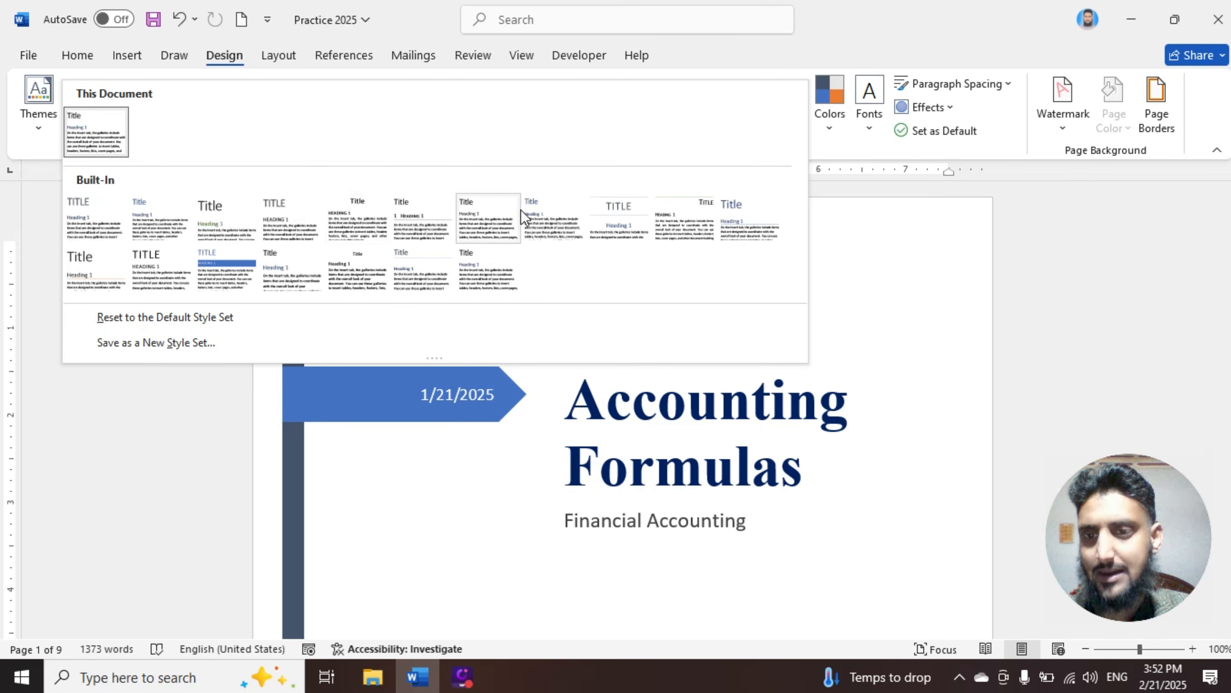
pyautogui.click(843, 154)
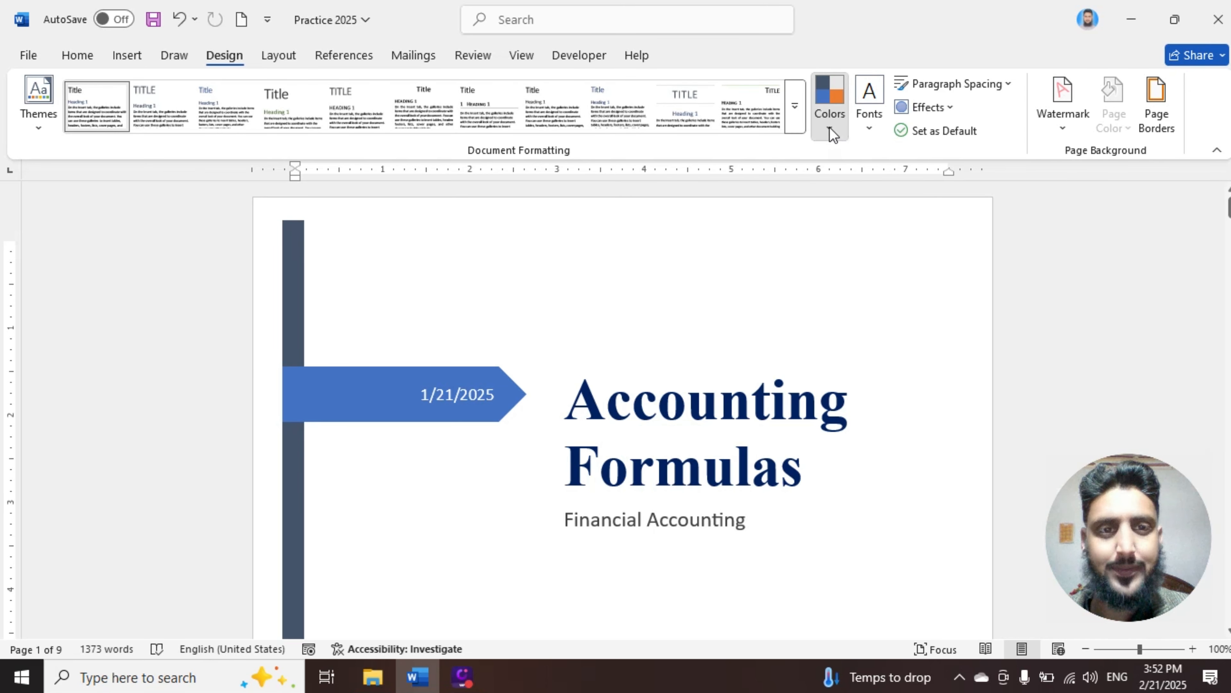
pyautogui.click(830, 127)
pyautogui.click(871, 128)
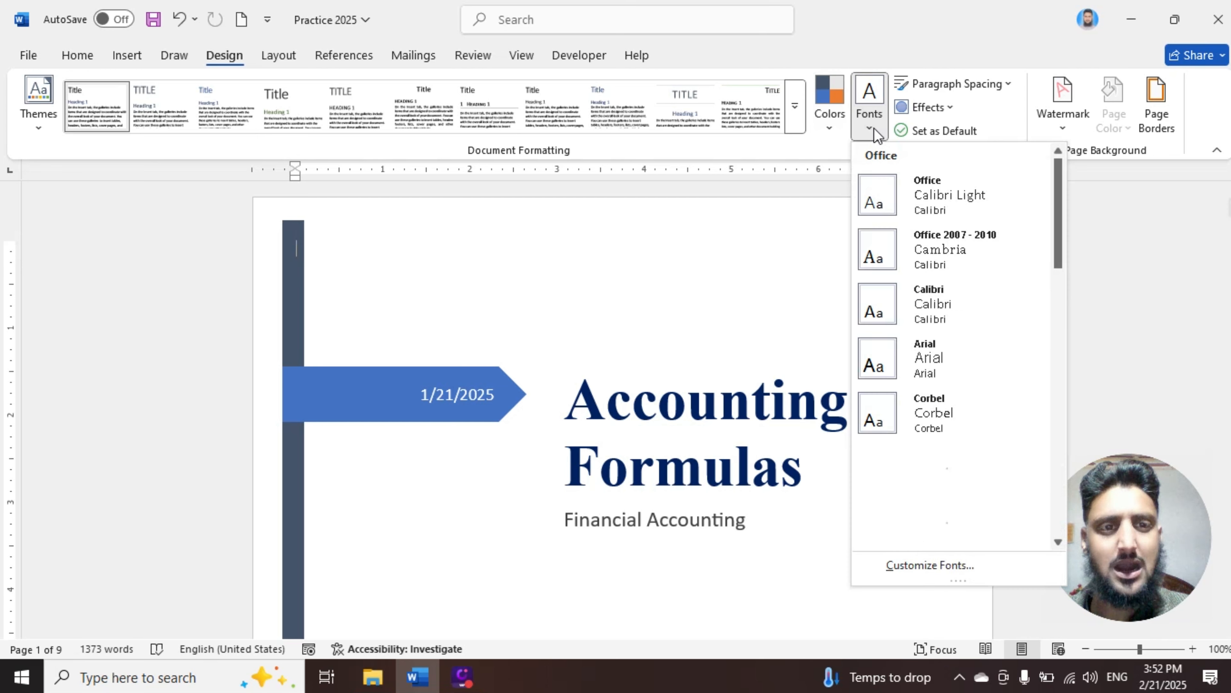
pyautogui.click(799, 150)
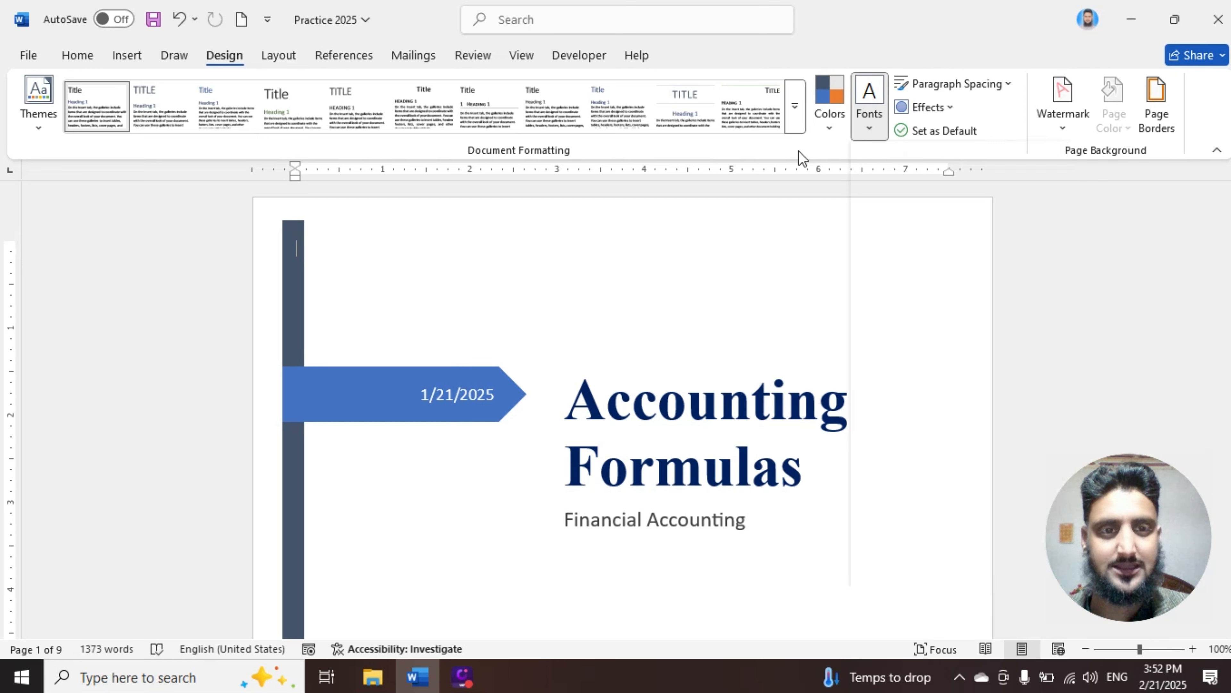
pyautogui.click(998, 84)
pyautogui.click(858, 146)
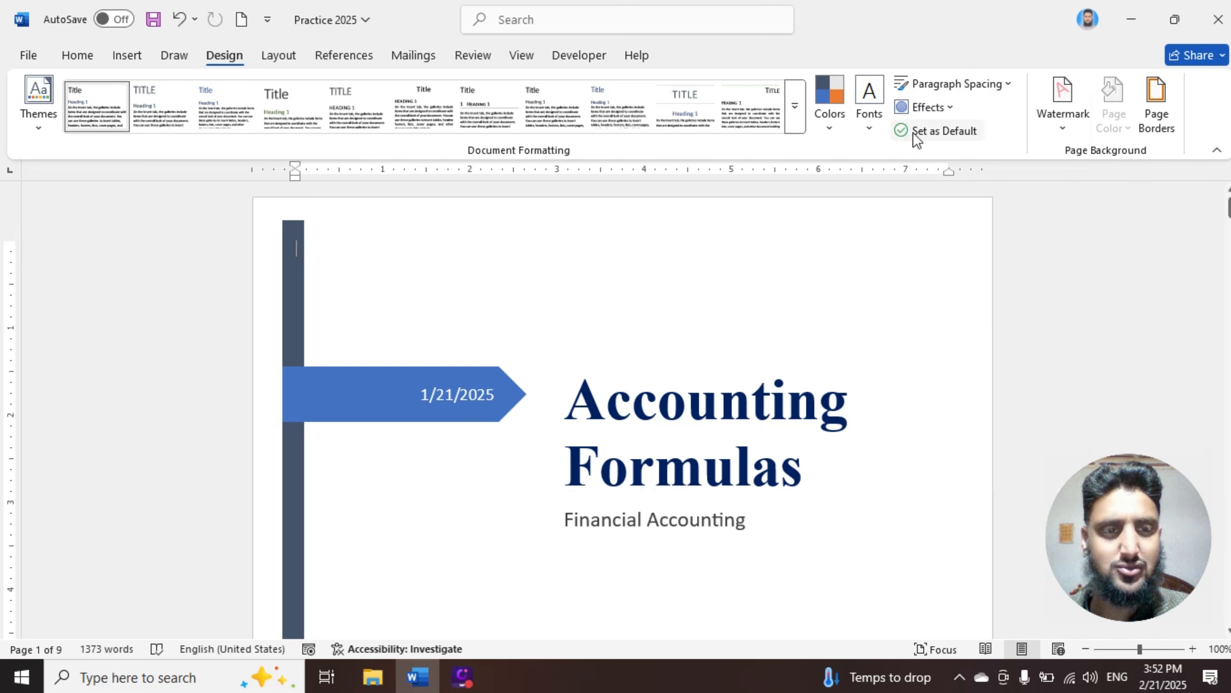
pyautogui.click(927, 108)
pyautogui.click(868, 142)
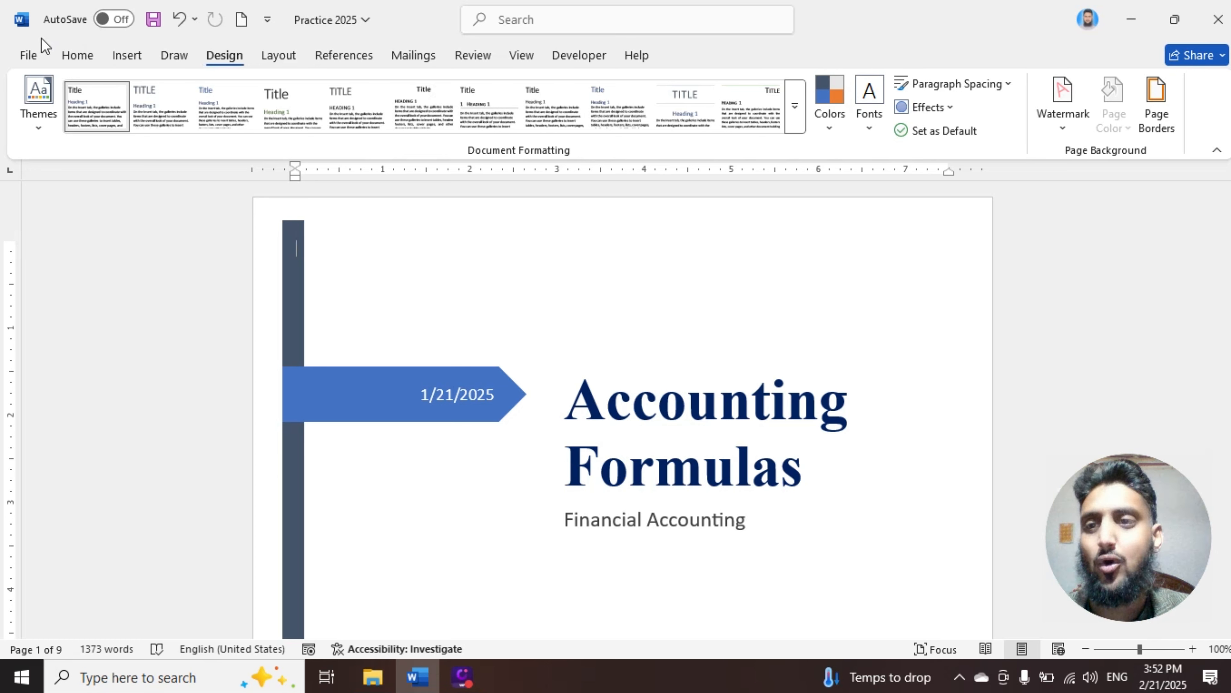
# Add a new line reading "What id Computer?" after the first paragraph below the "Ideals Tutor" header on page 2.
pyautogui.click(77, 55)
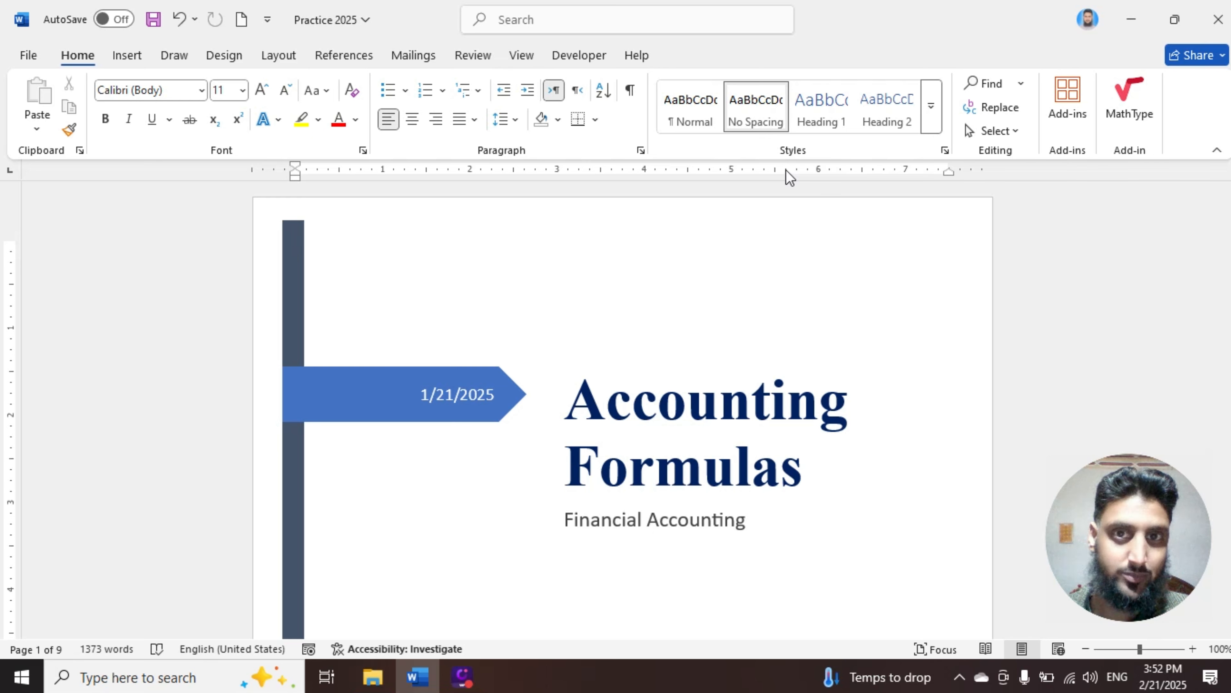
pyautogui.scroll(-3, 751, 244)
pyautogui.scroll(-4, 751, 244)
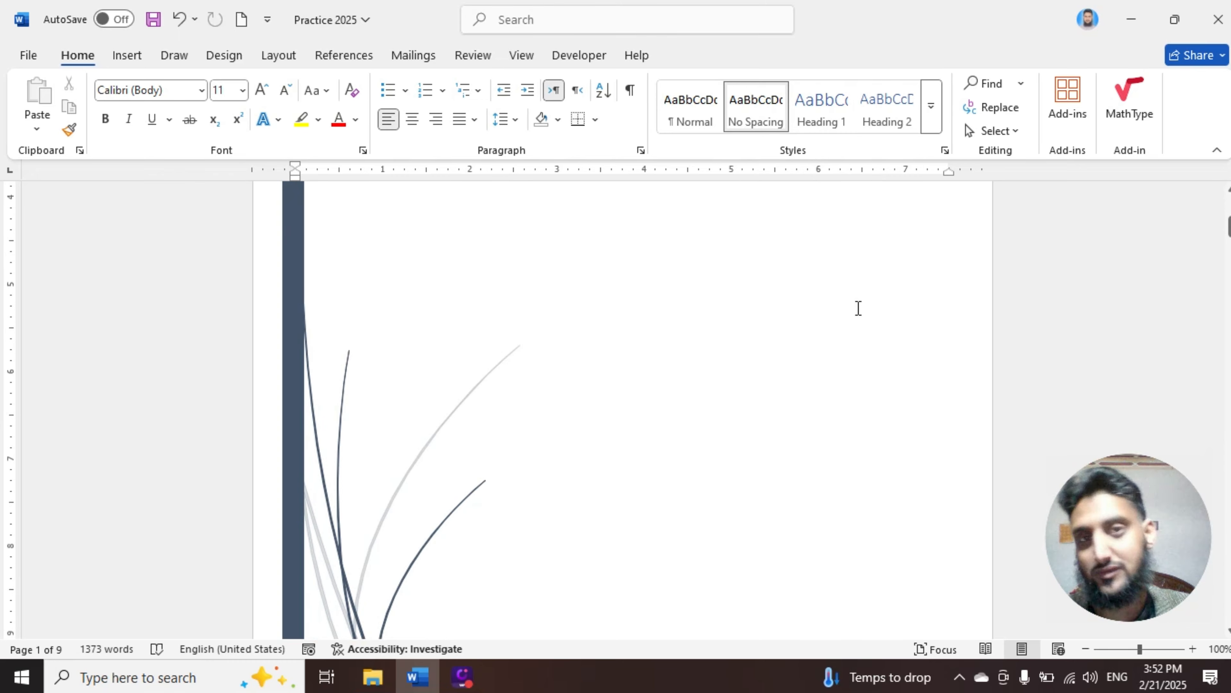
pyautogui.scroll(-14, 773, 344)
pyautogui.scroll(3, 571, 348)
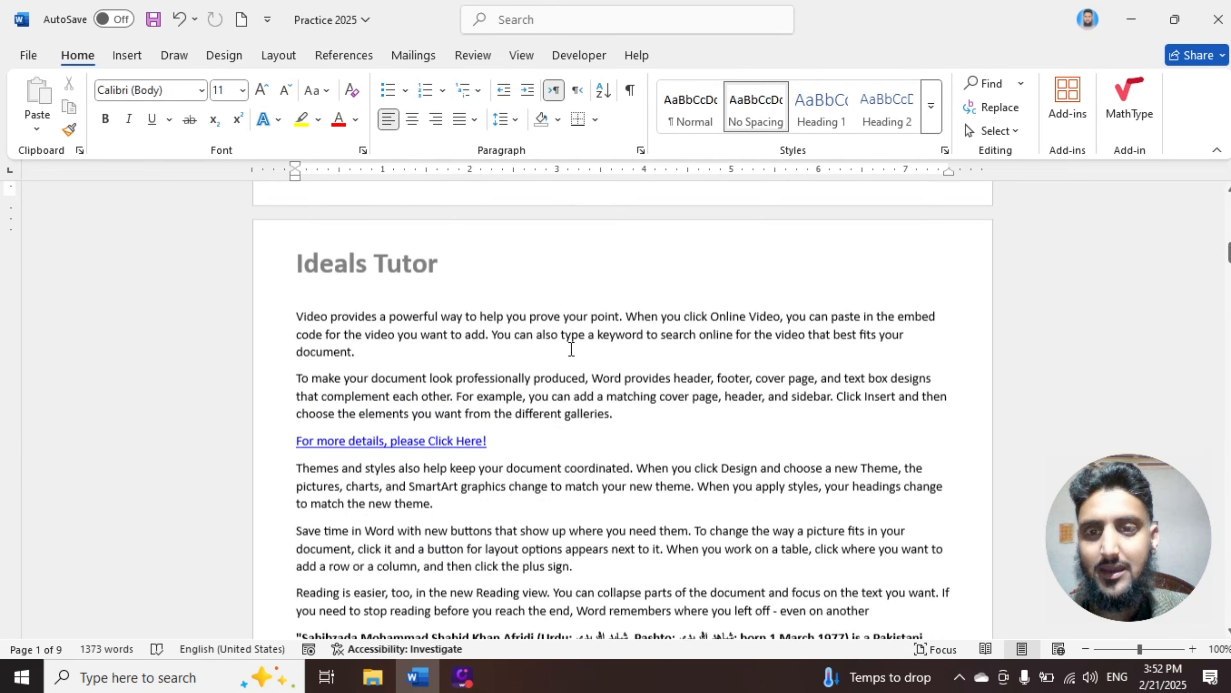
pyautogui.scroll(1, 571, 348)
pyautogui.scroll(-2, 465, 407)
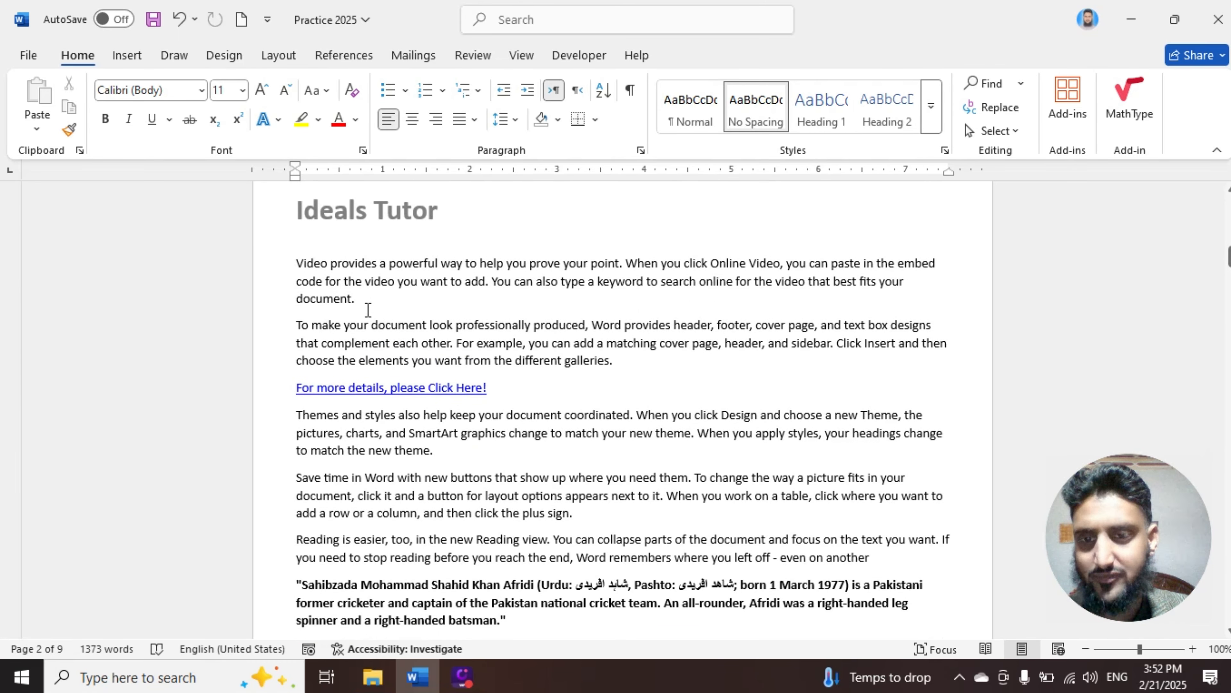
pyautogui.click(383, 300)
pyautogui.press('Return')
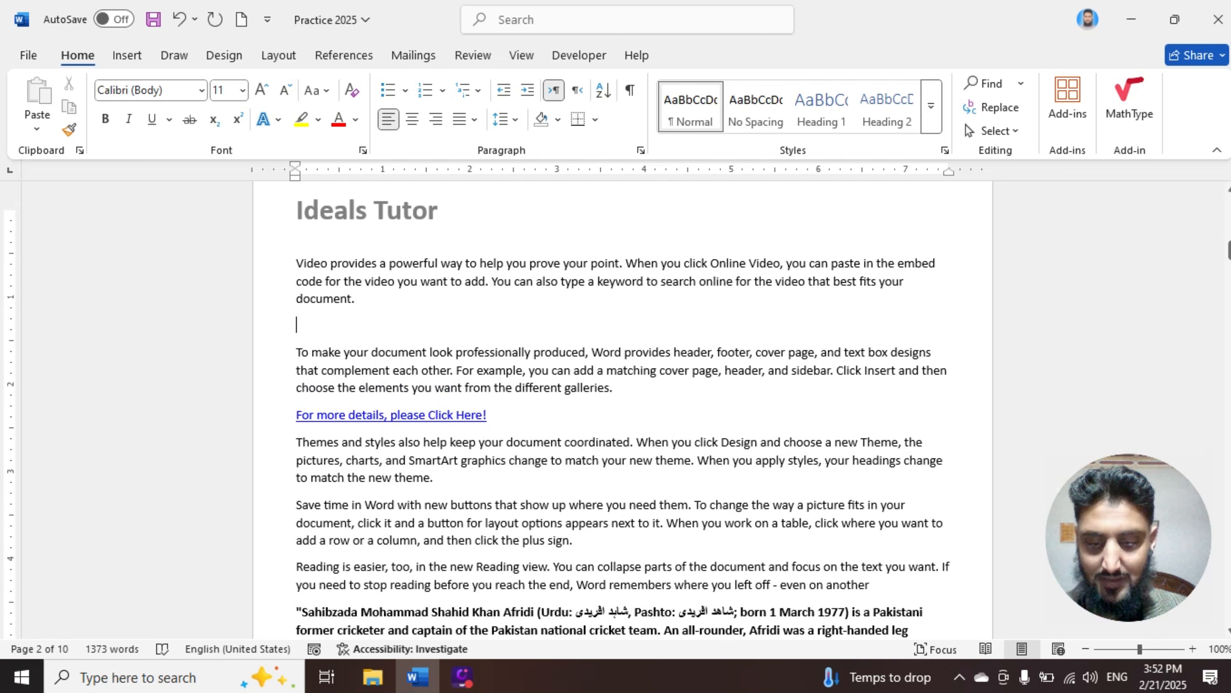
pyautogui.write('What ')
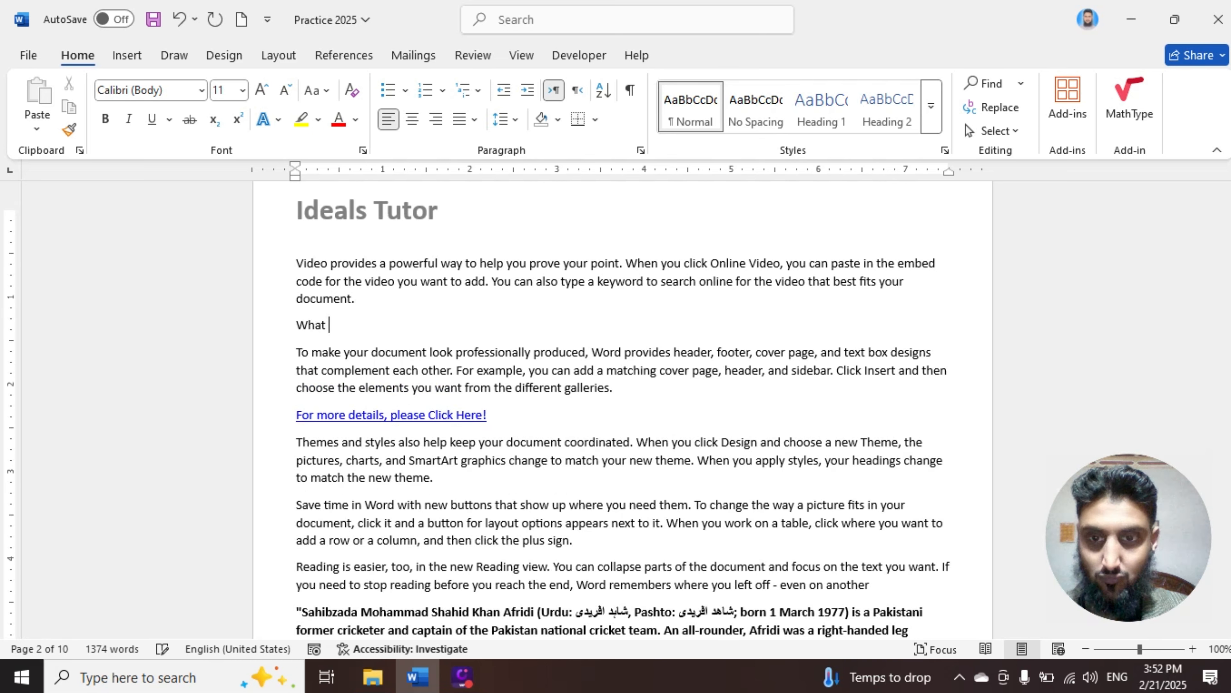
pyautogui.write('id Computer?')
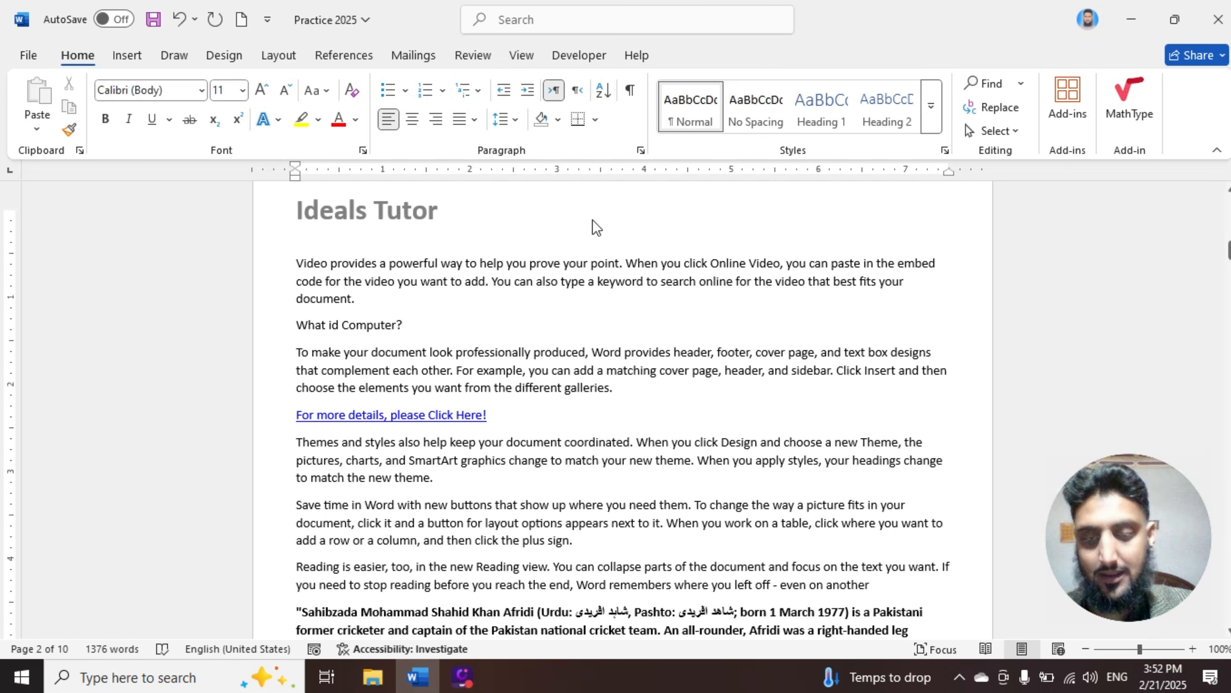
# Apply the Heading 1 style to the "What id Computer?" line.
pyautogui.tripleClick(318, 322)
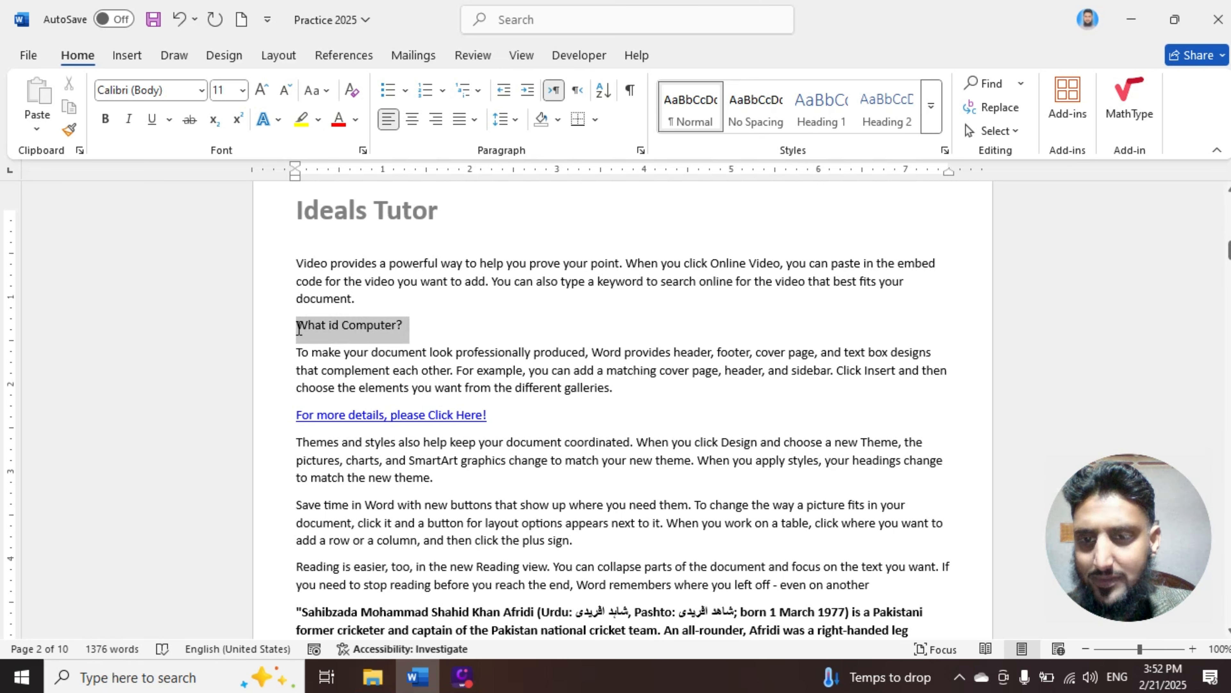
pyautogui.click(821, 119)
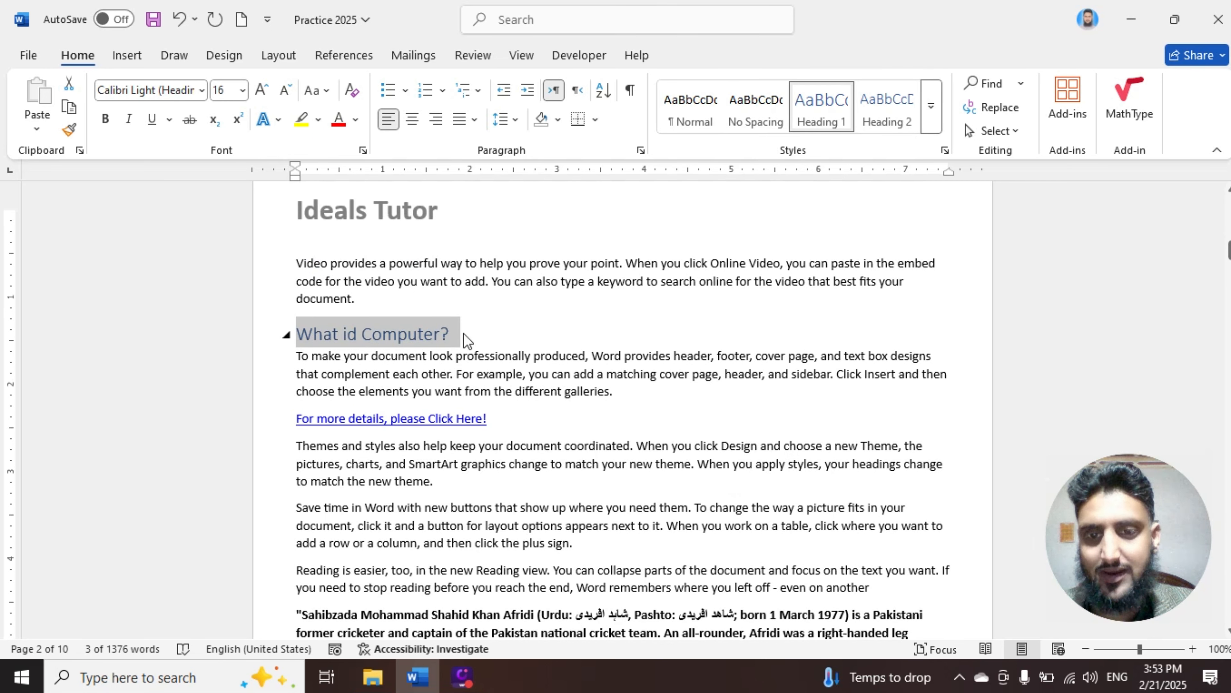
pyautogui.click(464, 337)
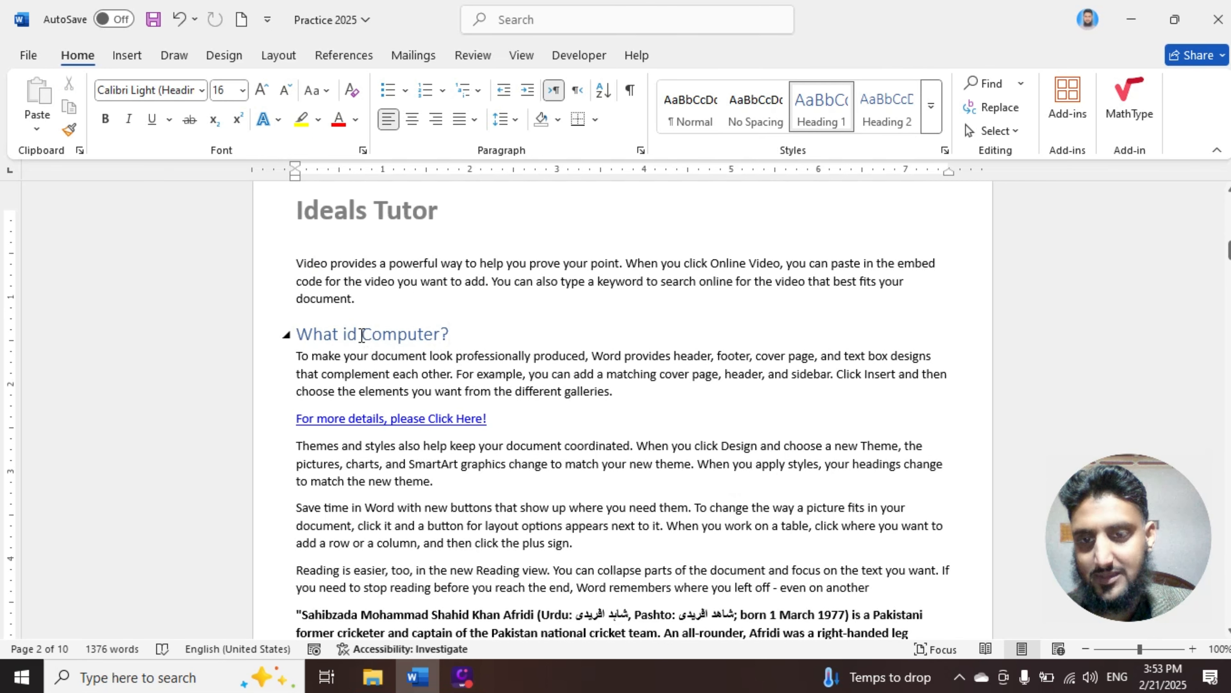
# Correct the word "id" to "is" in the heading so it reads "What is Computer?".
pyautogui.press('BackSpace')
pyautogui.press('BackSpace')
pyautogui.write('is')
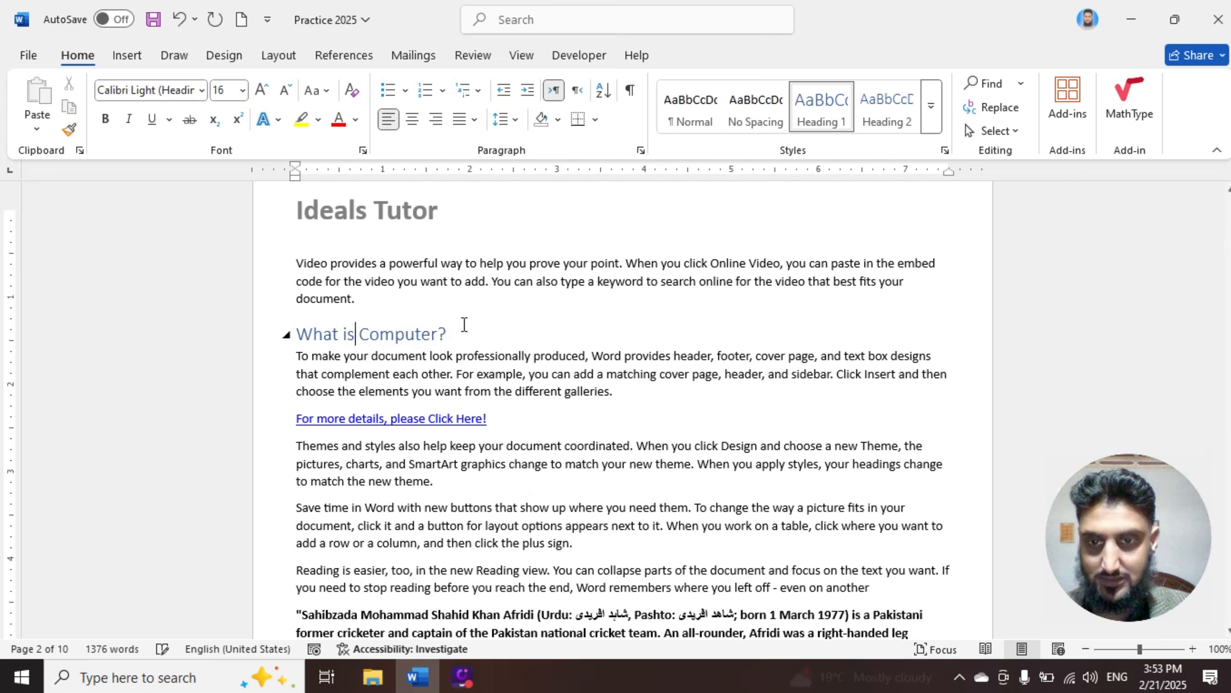
# Add a new line reading "Classification of Computer" after the paragraph that begins "Save time in Word" on page 2.
pyautogui.scroll(-2, 455, 350)
pyautogui.scroll(-2, 455, 367)
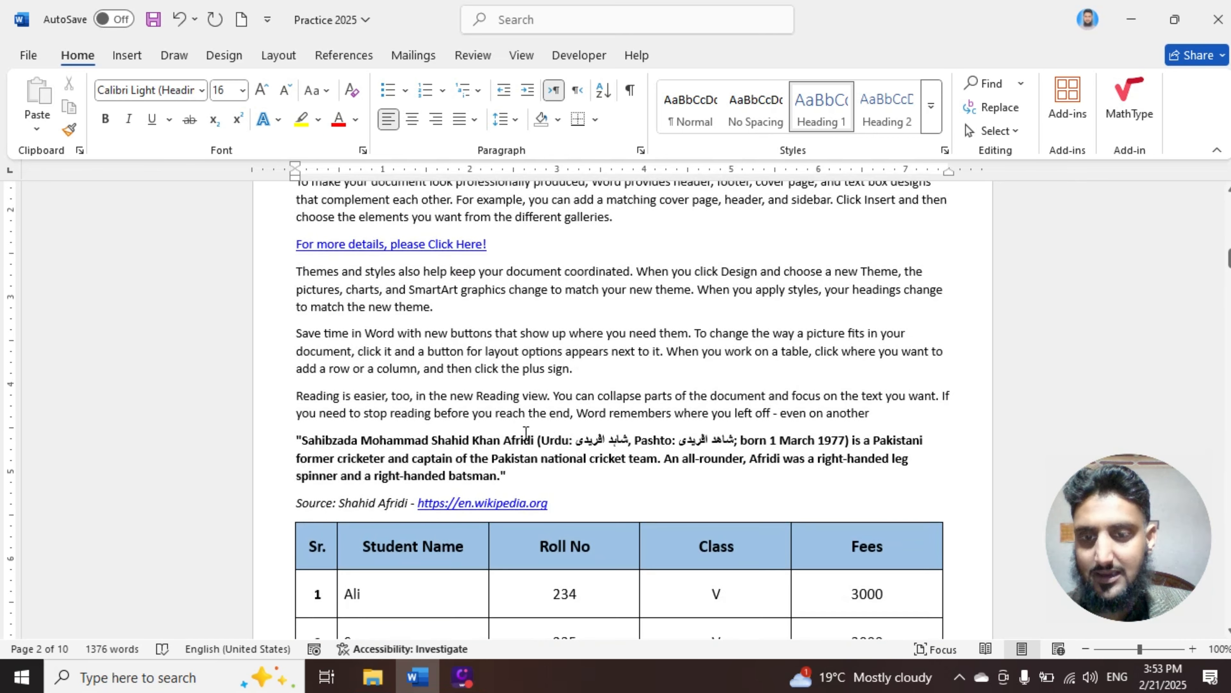
pyautogui.click(580, 369)
pyautogui.press('Return')
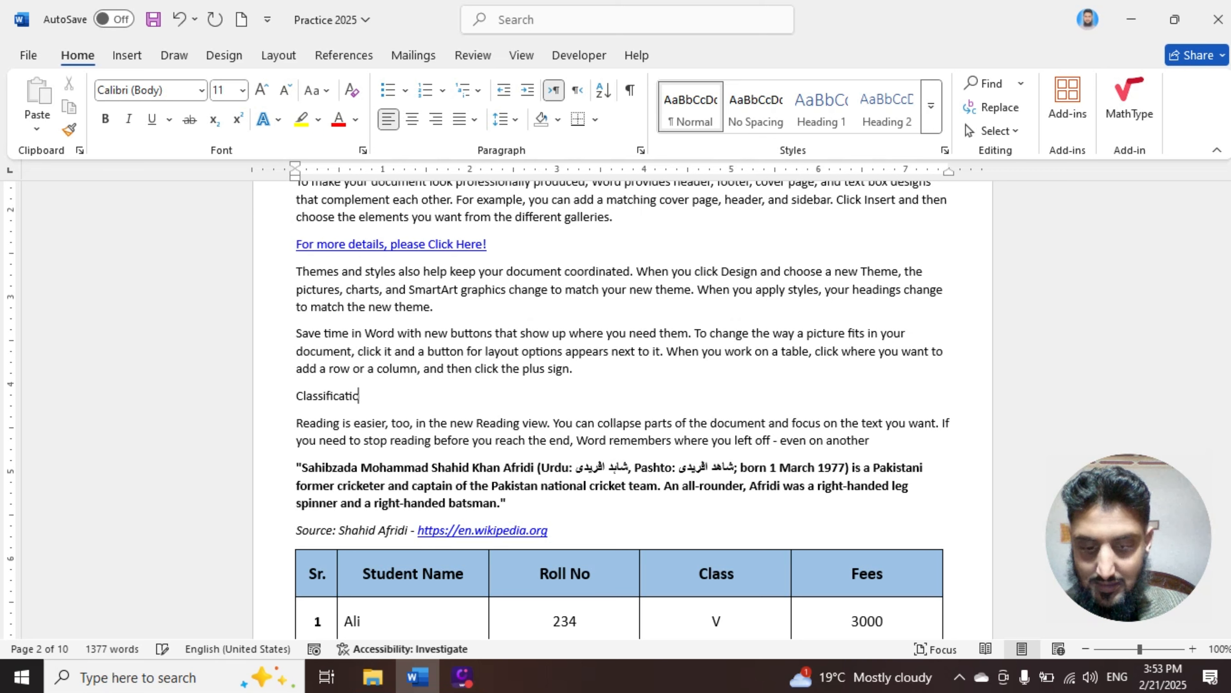
pyautogui.write('Classification of Computer')
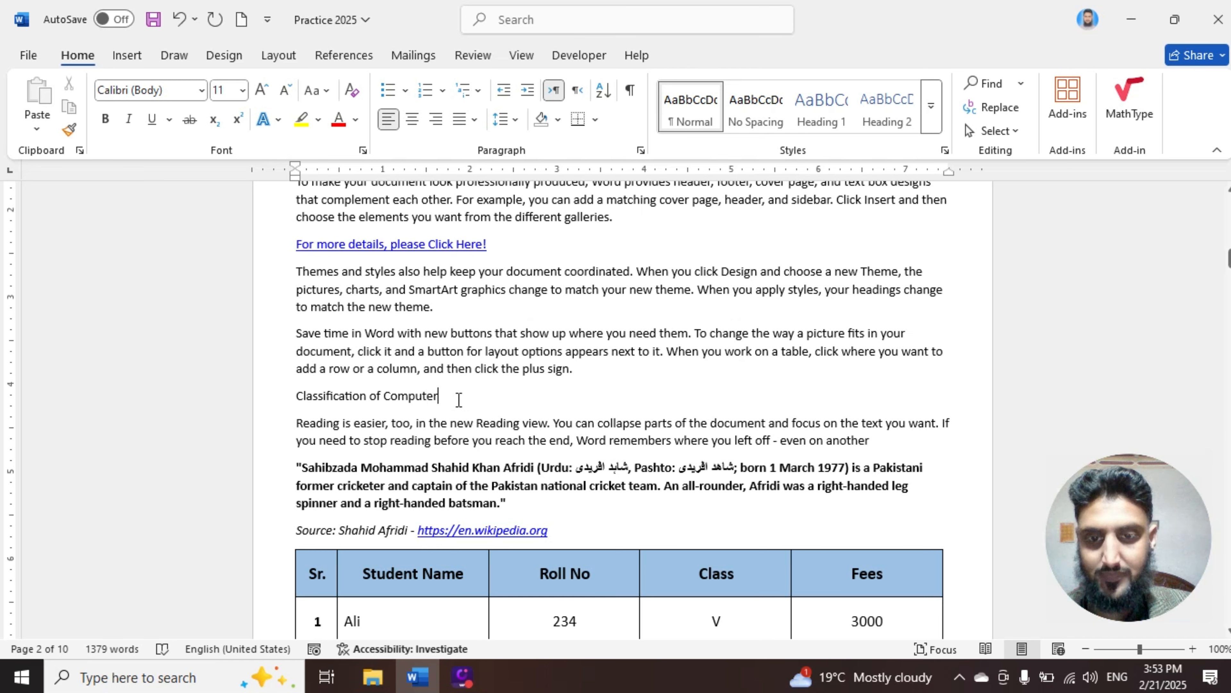
# Apply the Heading 1 style to the "Classification of Computer" line and look over the other available styles.
pyautogui.moveTo(458, 399); pyautogui.dragTo(330, 396)
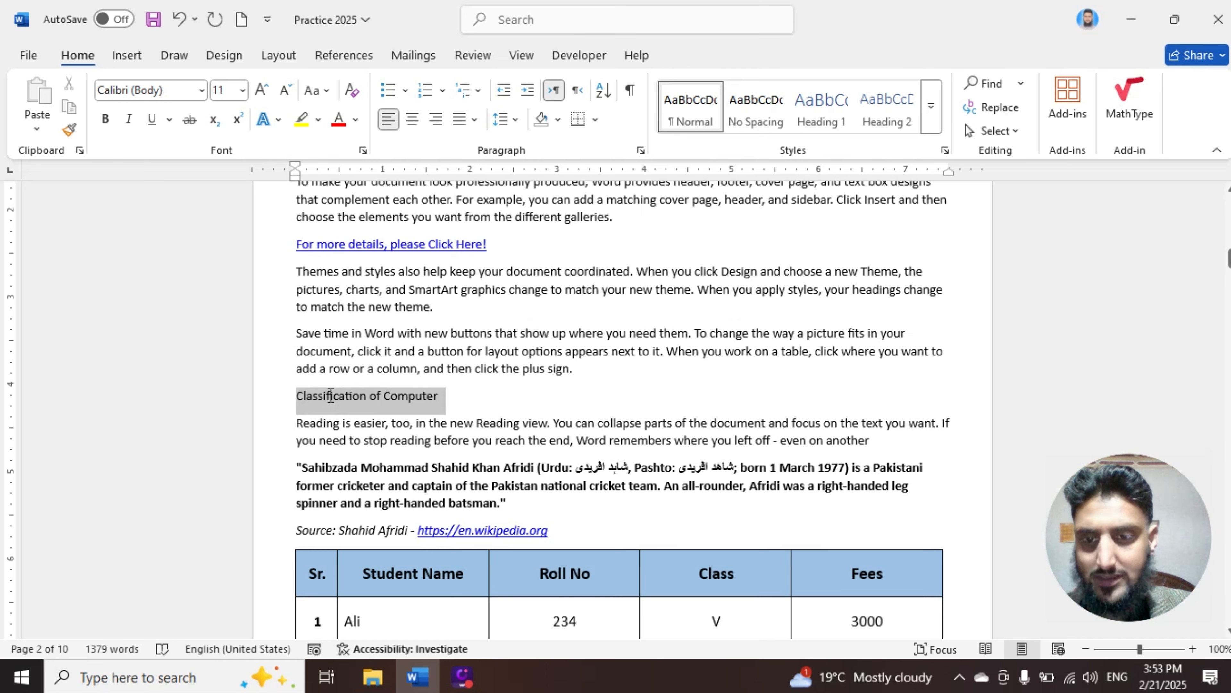
pyautogui.click(821, 104)
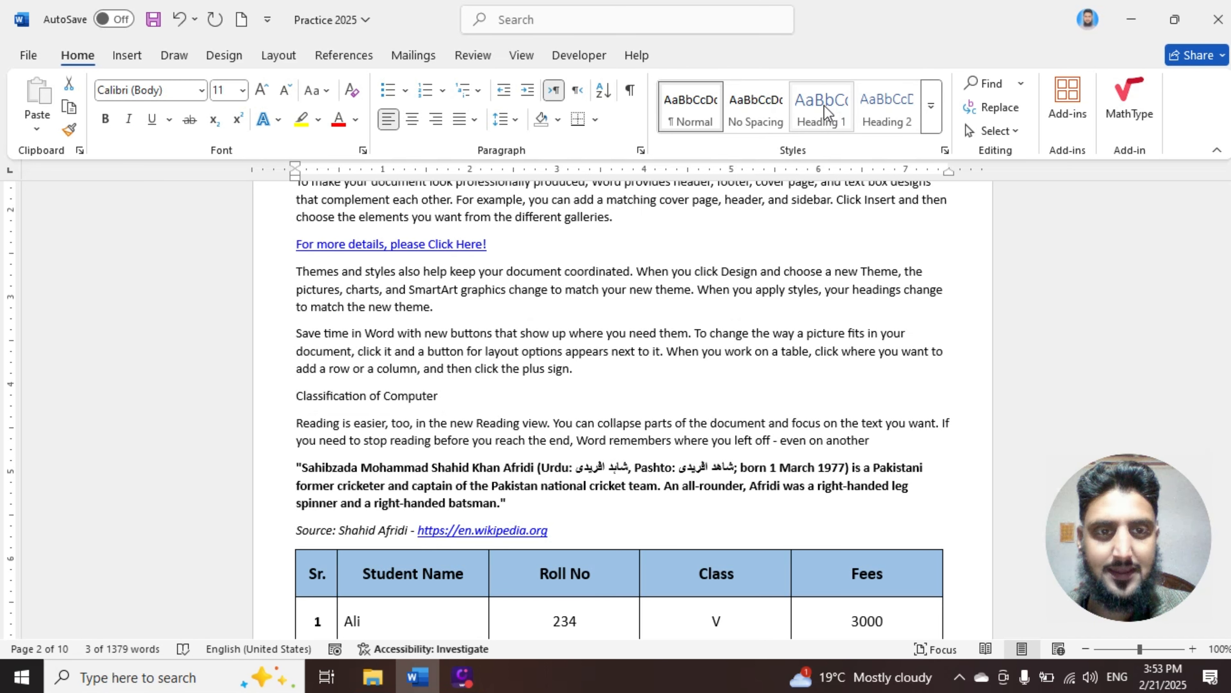
pyautogui.click(931, 106)
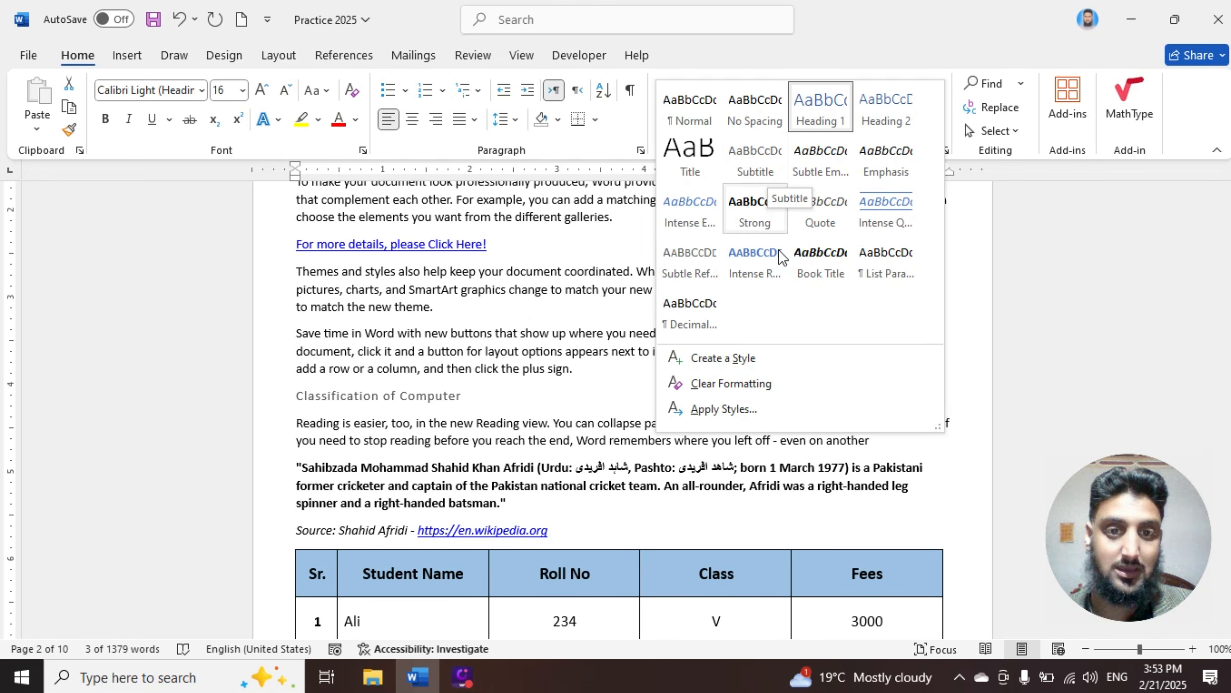
pyautogui.click(589, 410)
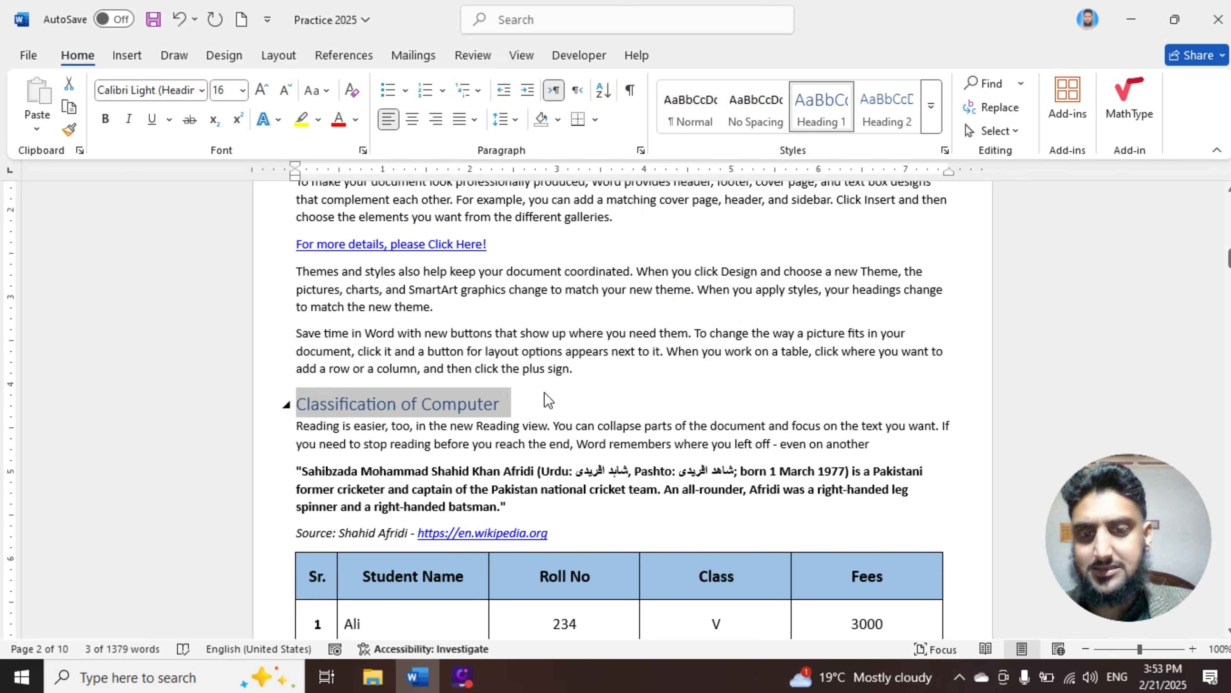
# Enter "Input & Output Devices" on the empty line above the drop-cap paragraph on page 3.
pyautogui.scroll(-12, 547, 395)
pyautogui.scroll(-7, 546, 392)
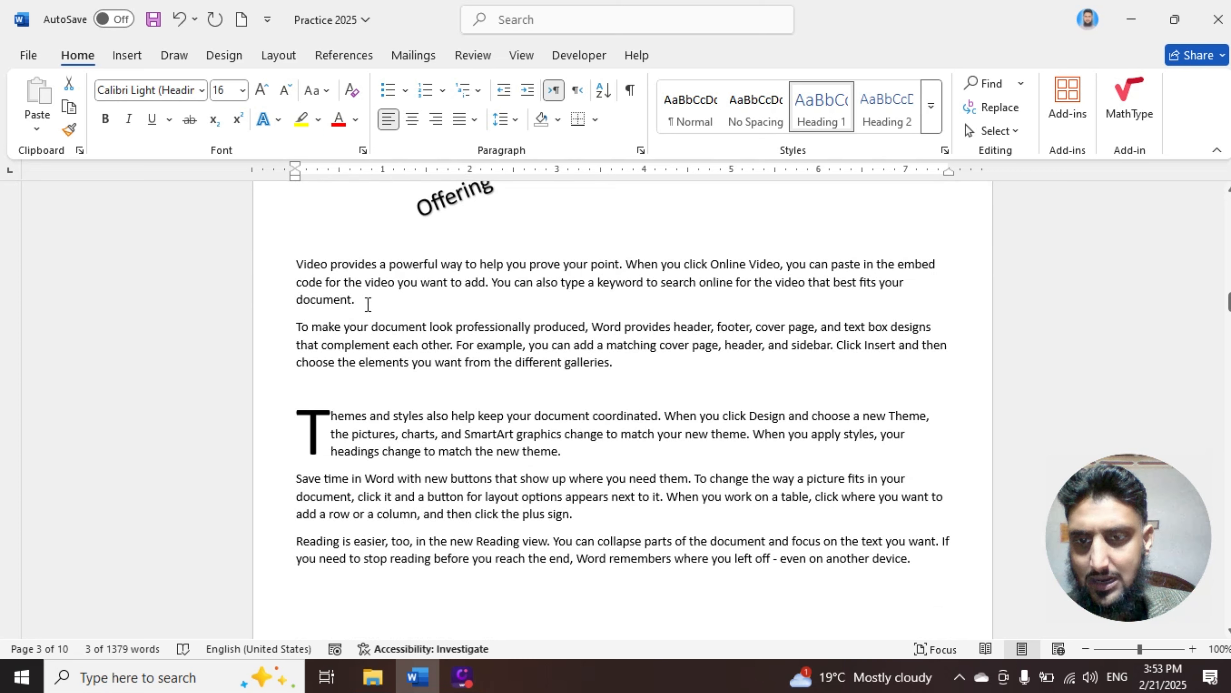
pyautogui.click(401, 385)
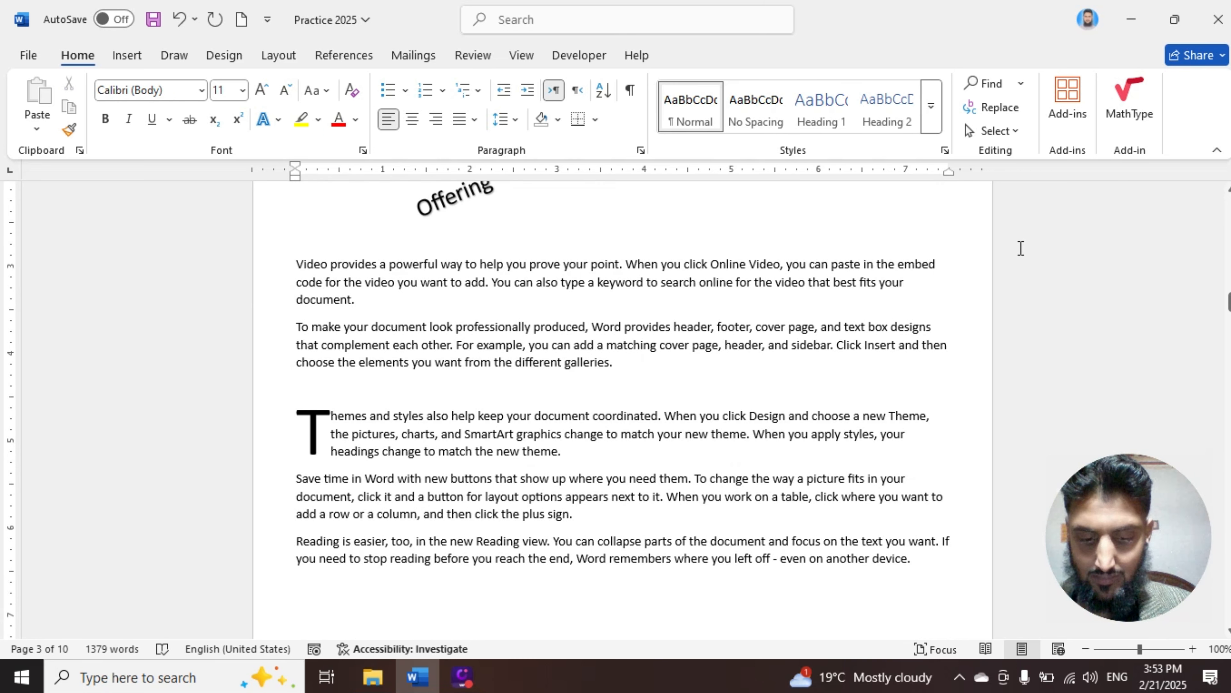
pyautogui.write('Input ')
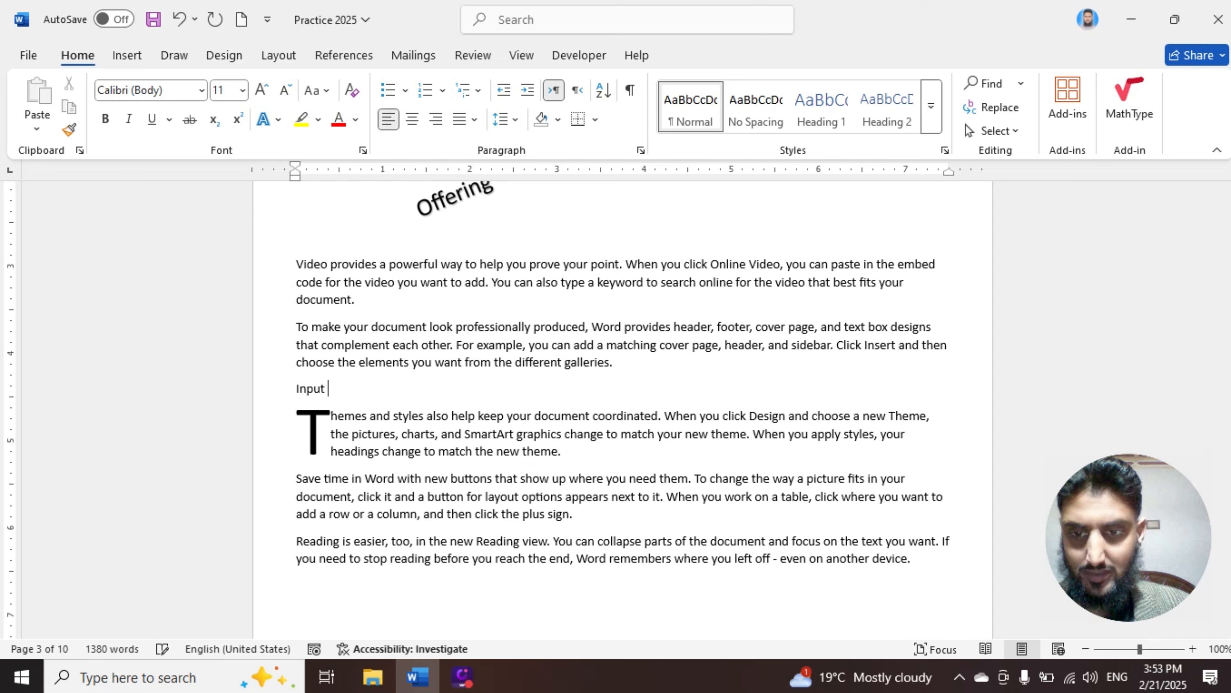
pyautogui.write('& Outp')
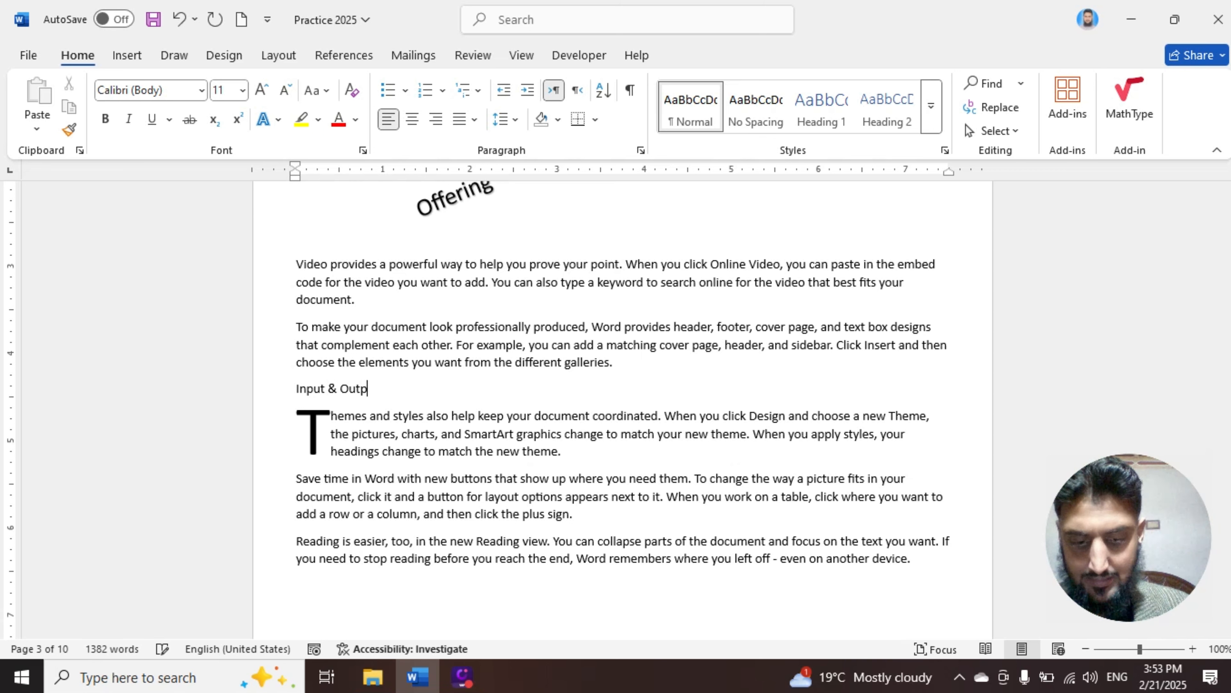
pyautogui.write('ut Devices')
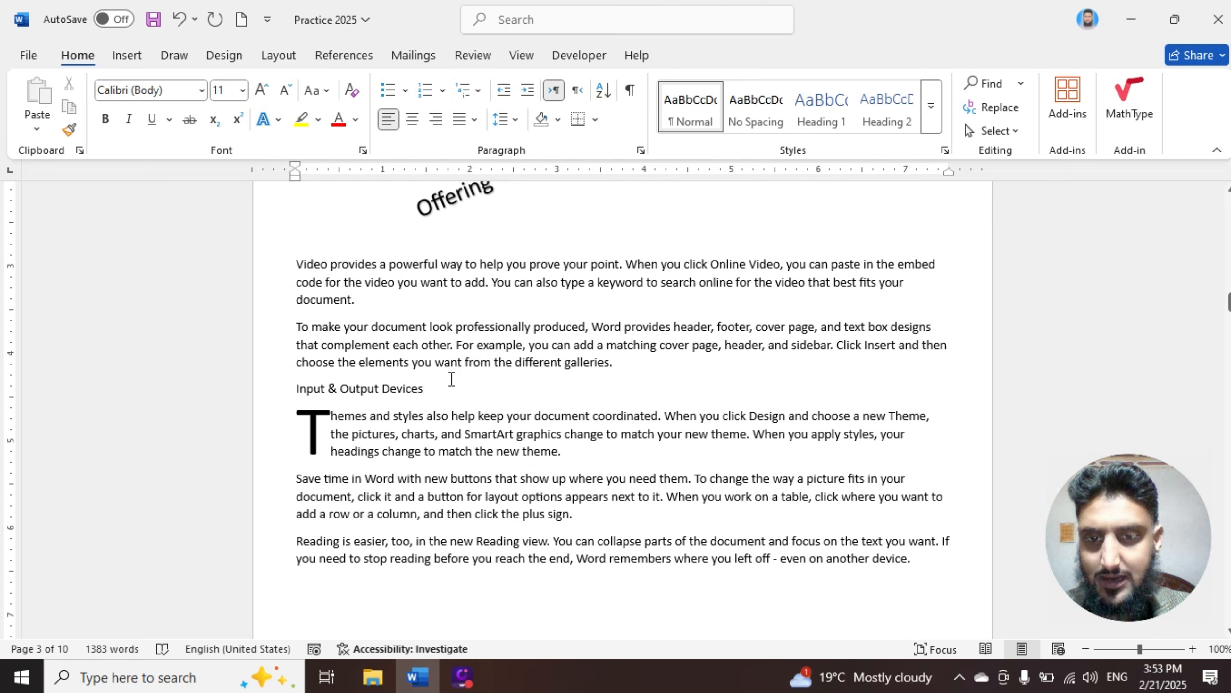
# Format the "Input & Output Devices" line with the Heading 1 style.
pyautogui.moveTo(437, 363); pyautogui.dragTo(290, 385)
pyautogui.moveTo(428, 388); pyautogui.dragTo(295, 388)
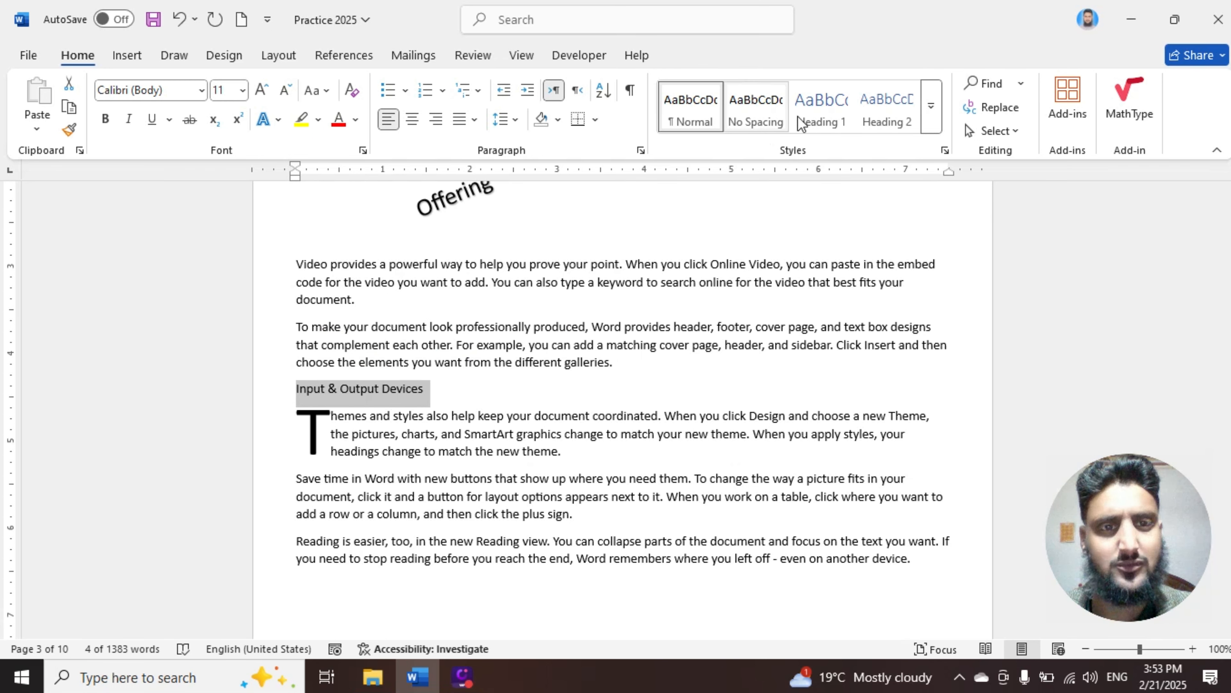
pyautogui.click(900, 110)
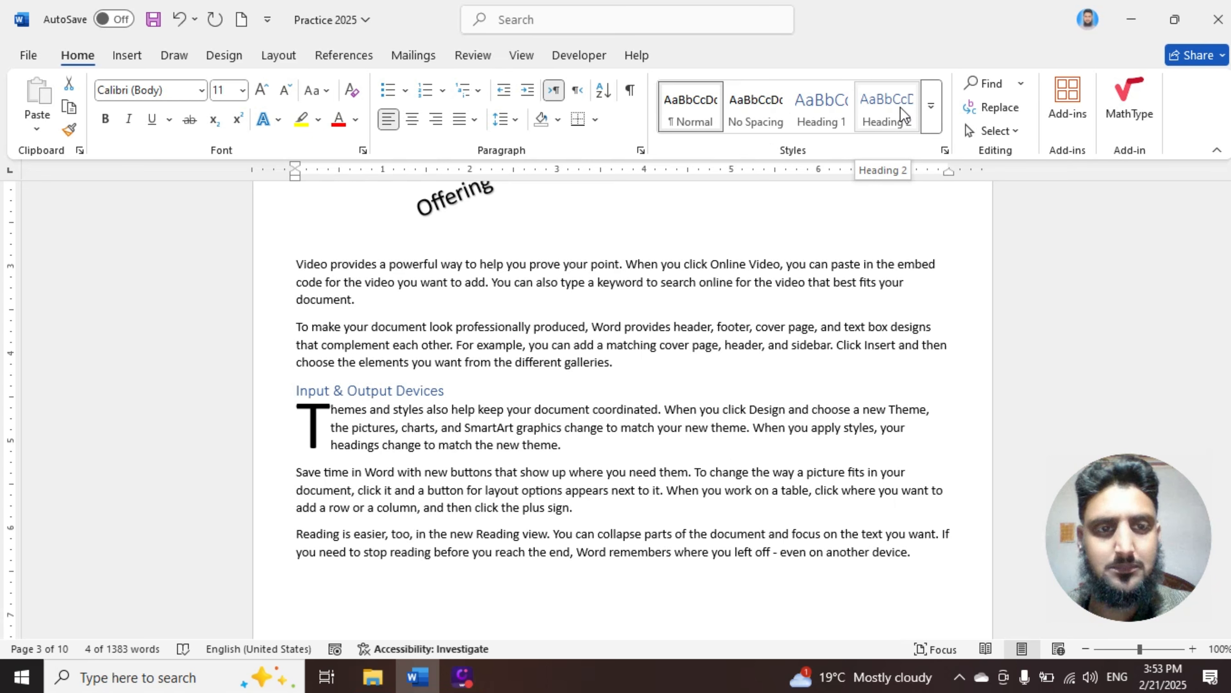
pyautogui.click(812, 110)
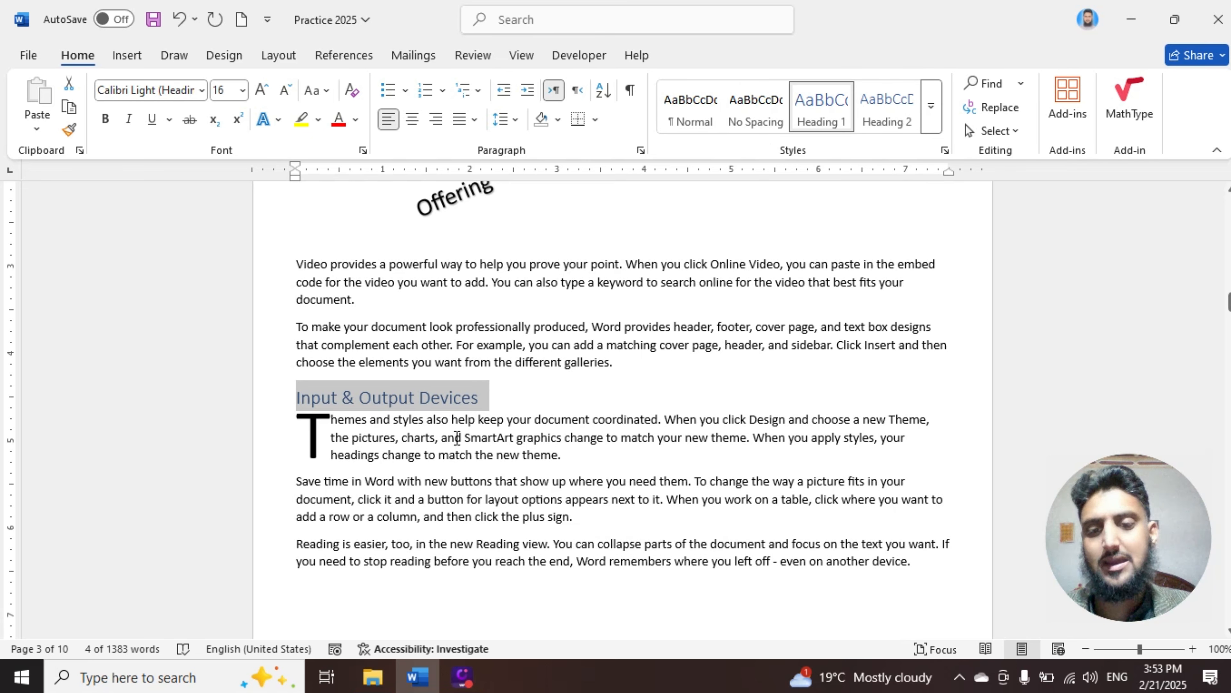
pyautogui.click(525, 399)
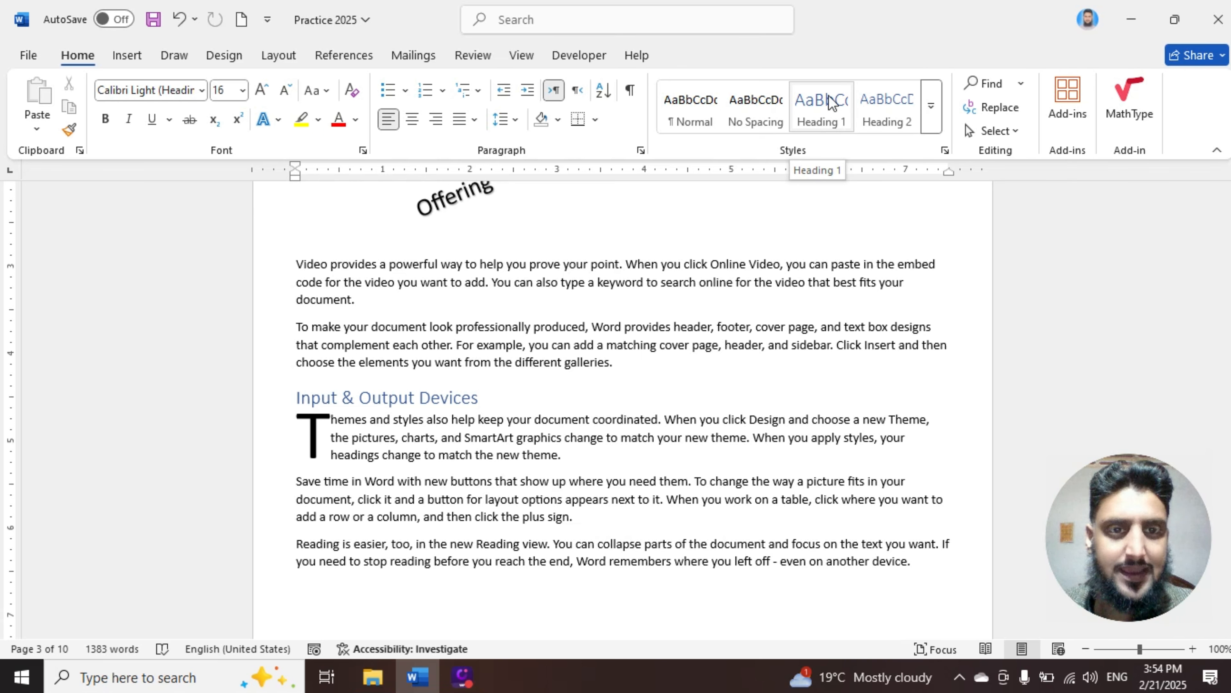
# Apply the Ion theme to the whole document.
pyautogui.click(226, 56)
pyautogui.click(43, 123)
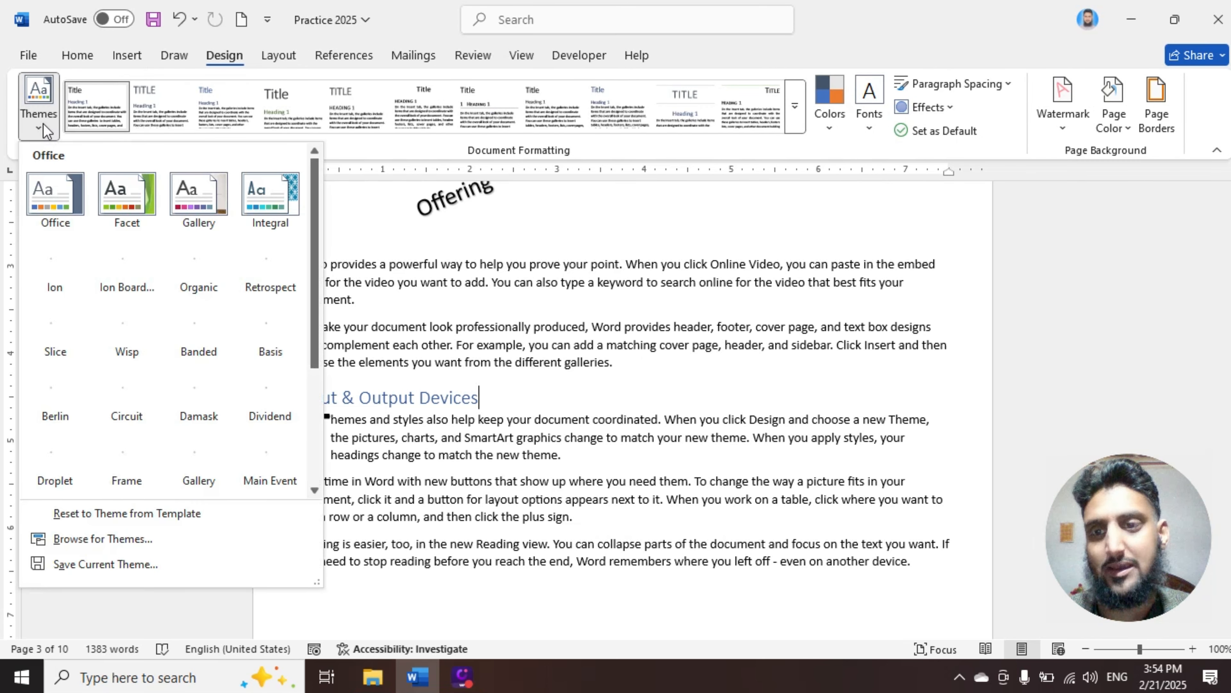
pyautogui.click(77, 275)
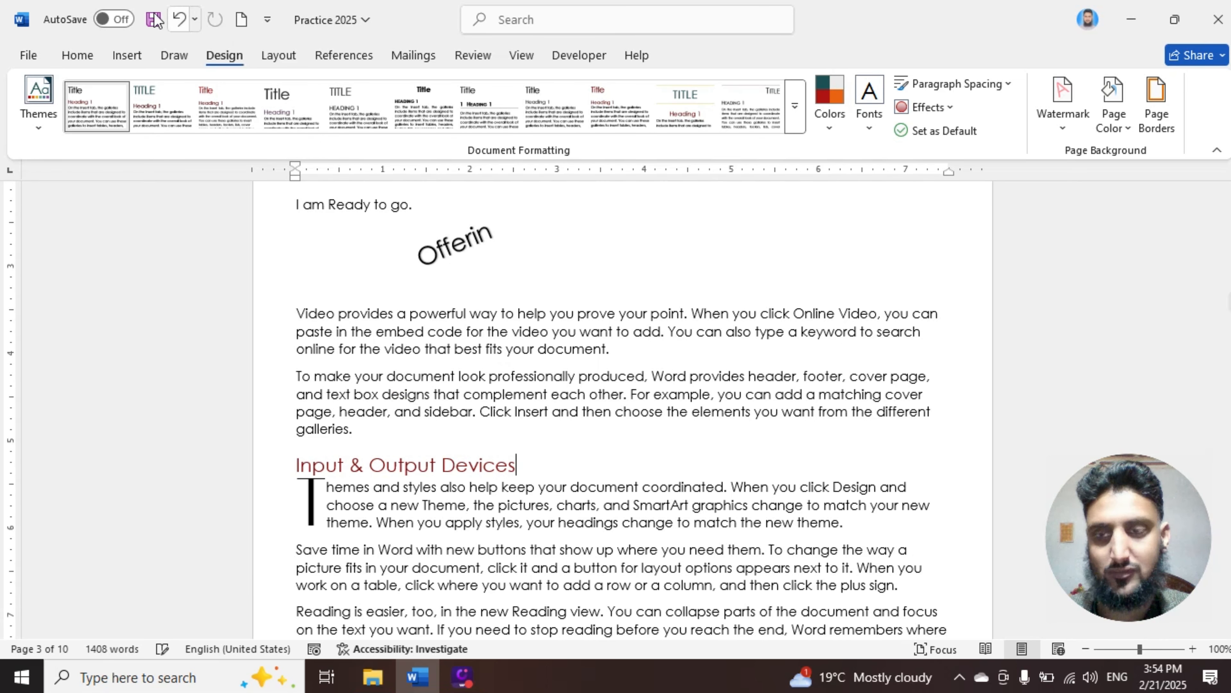
# Apply the theme with green accents to the document, then apply the Shaded style set and check the headings across the pages.
pyautogui.click(38, 125)
pyautogui.click(120, 318)
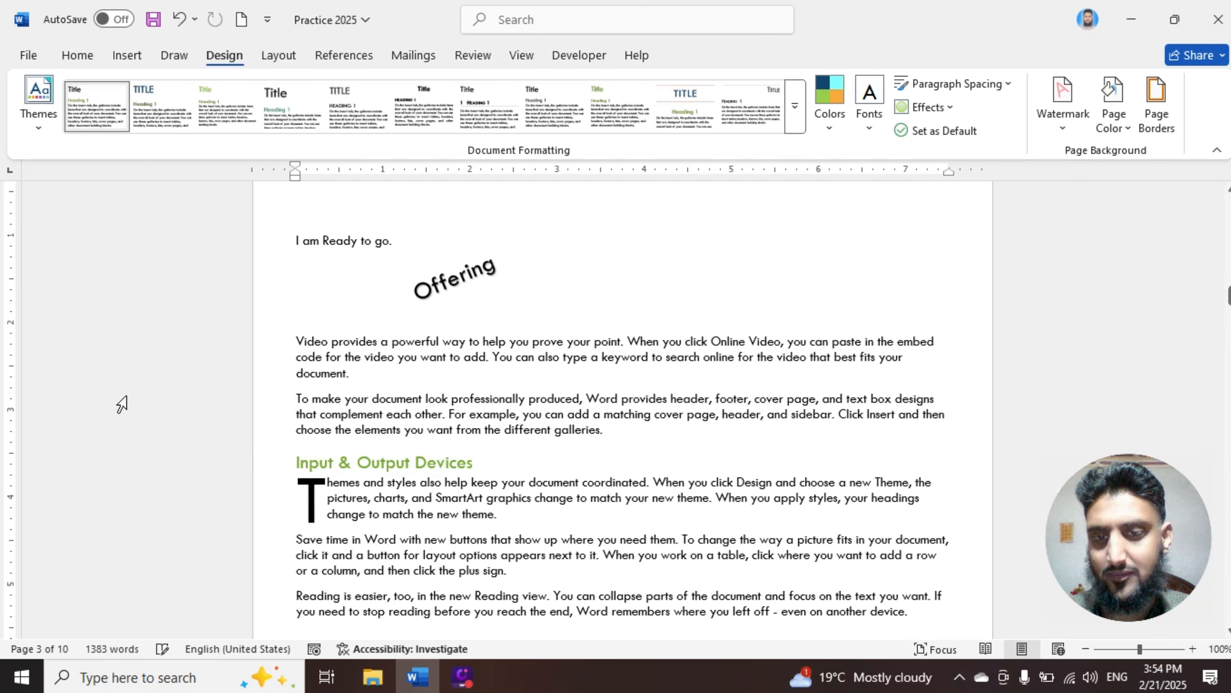
pyautogui.click(795, 112)
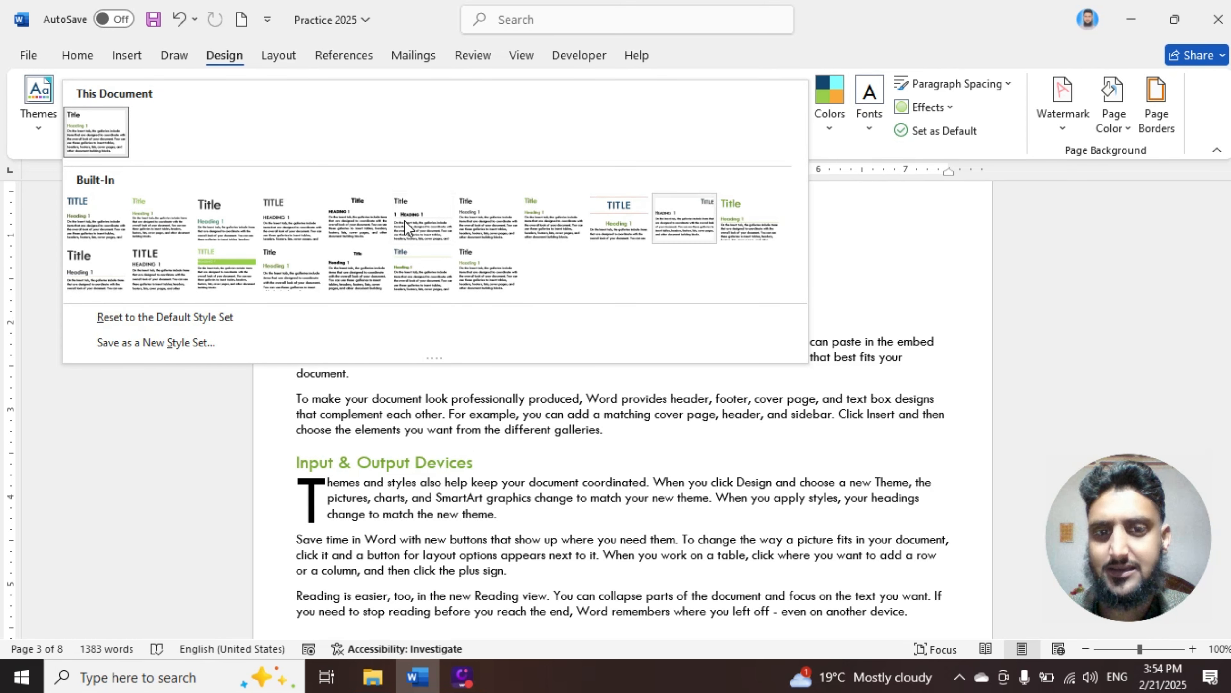
pyautogui.click(226, 266)
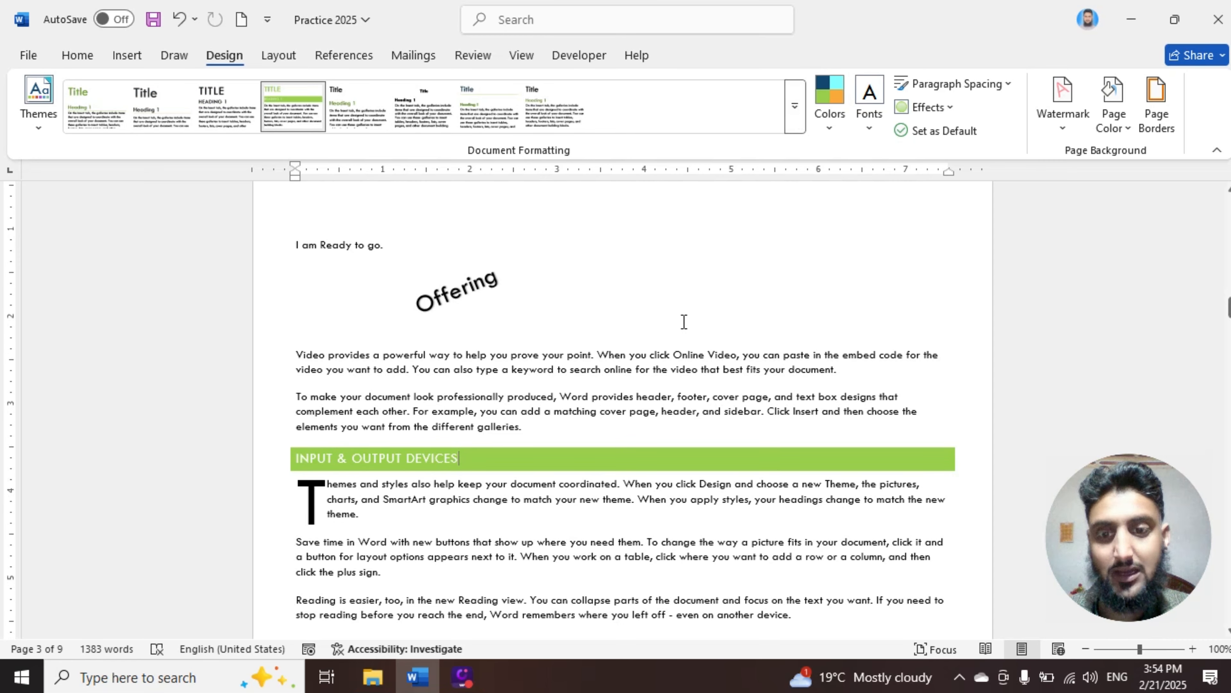
pyautogui.scroll(20, 568, 388)
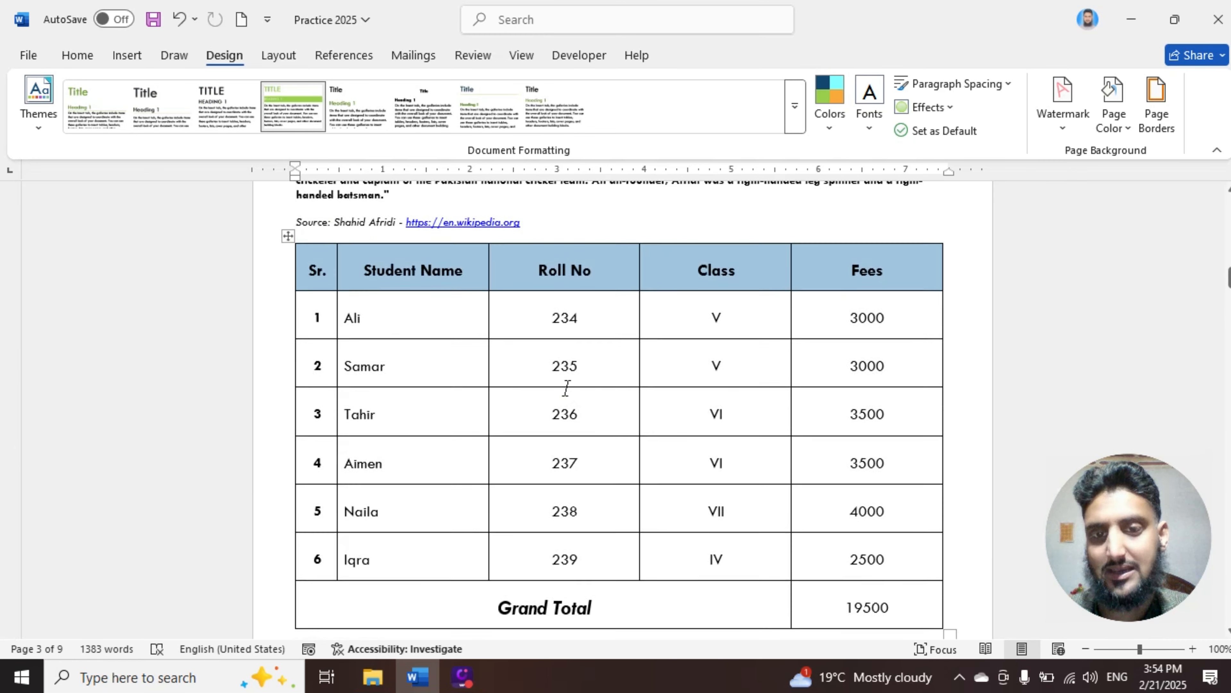
pyautogui.scroll(-1, 487, 370)
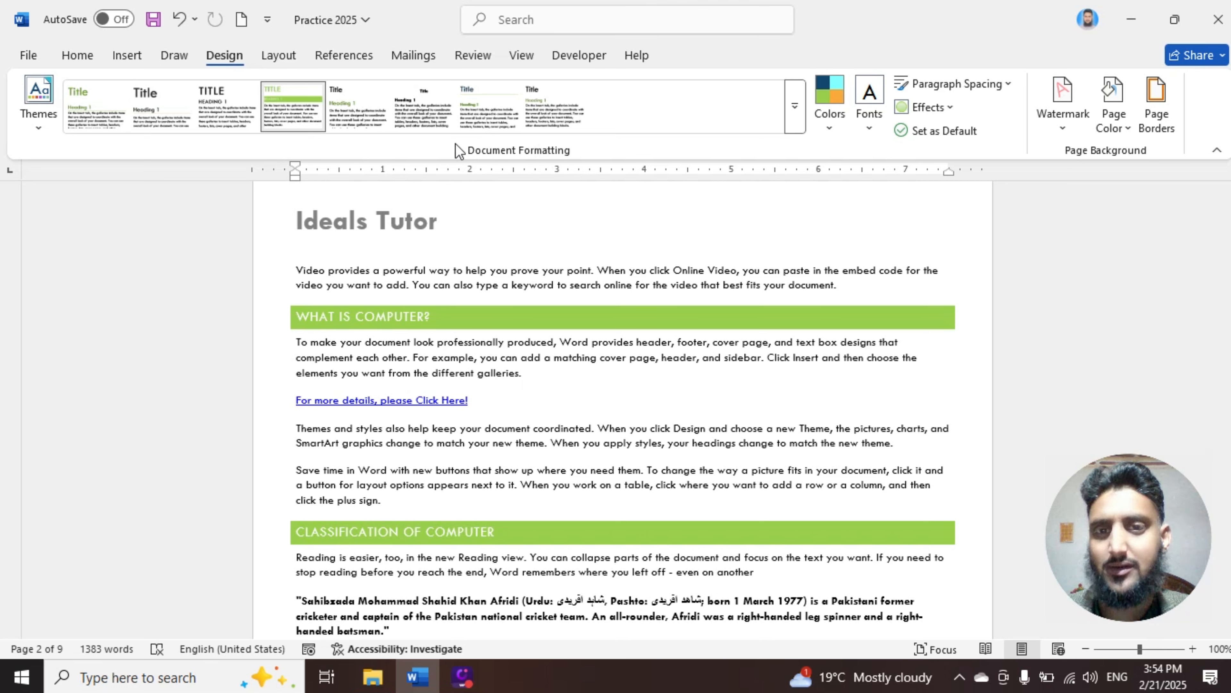
# Try the style set with plain coloured headings without shading, using the Grayscale and Red Orange theme colors.
pyautogui.click(798, 109)
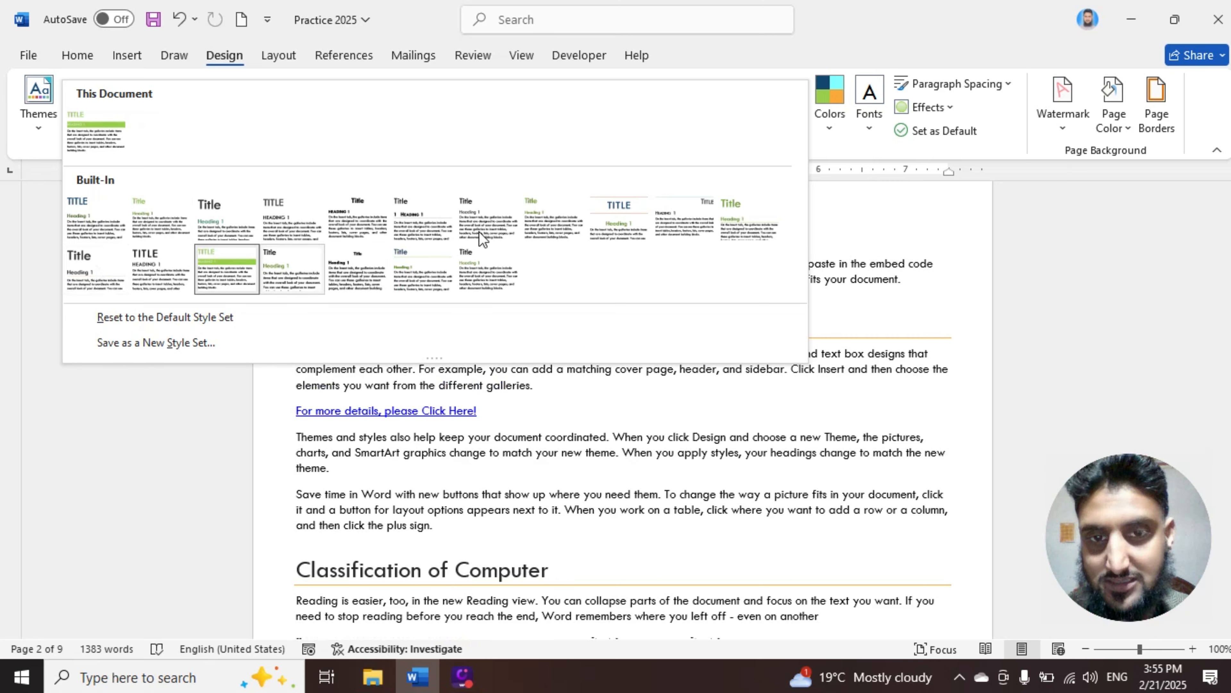
pyautogui.click(547, 220)
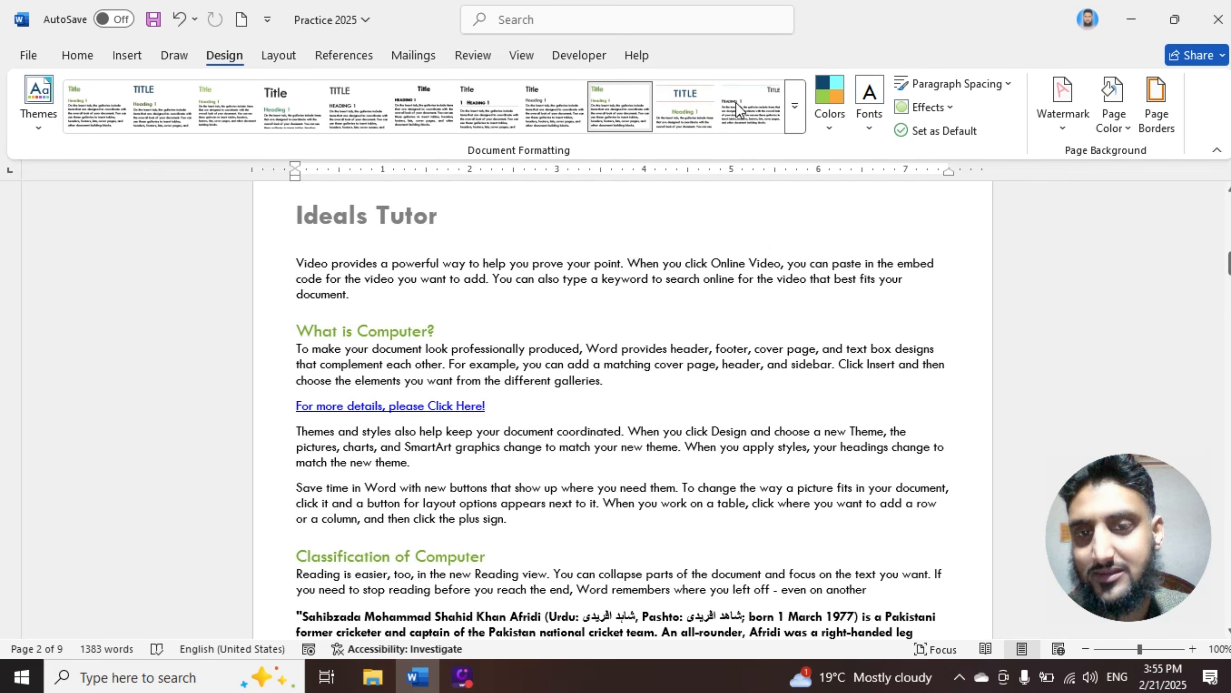
pyautogui.click(834, 129)
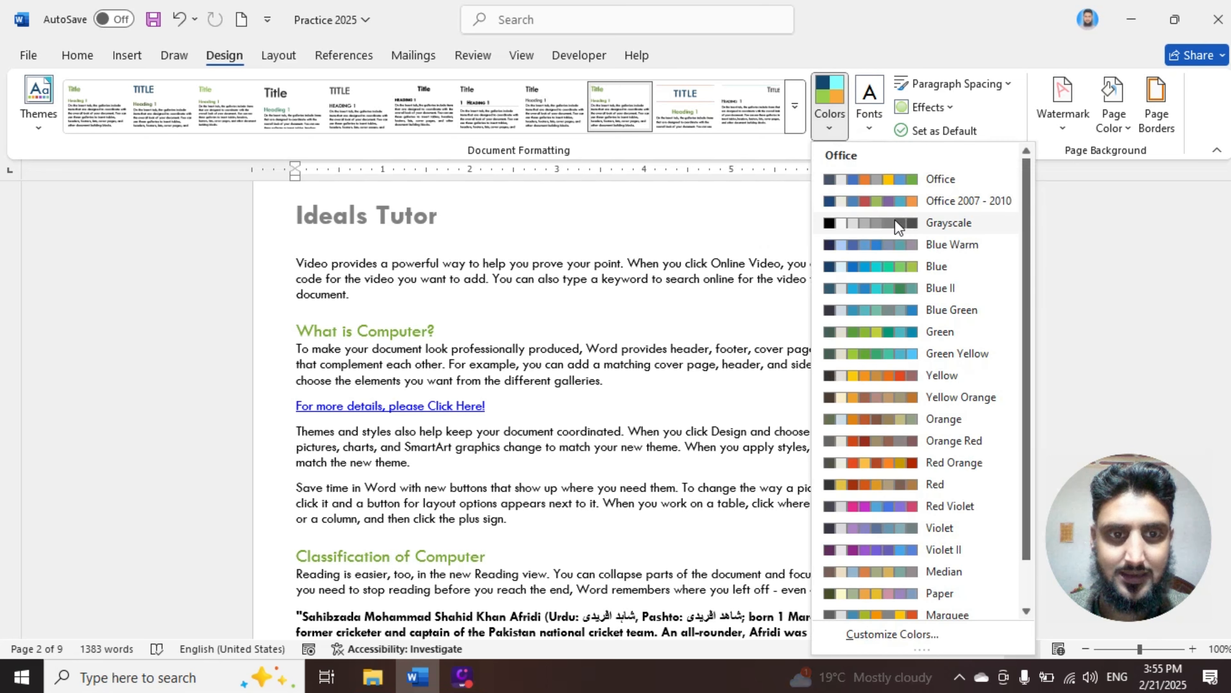
pyautogui.click(893, 224)
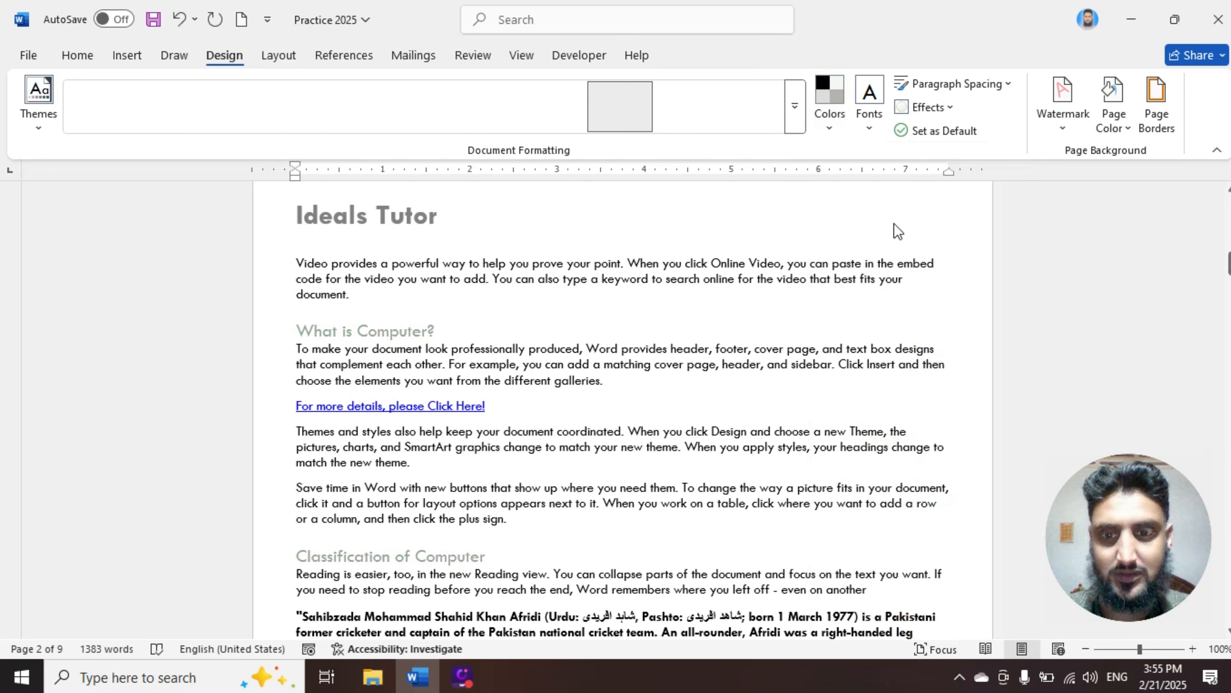
pyautogui.click(830, 129)
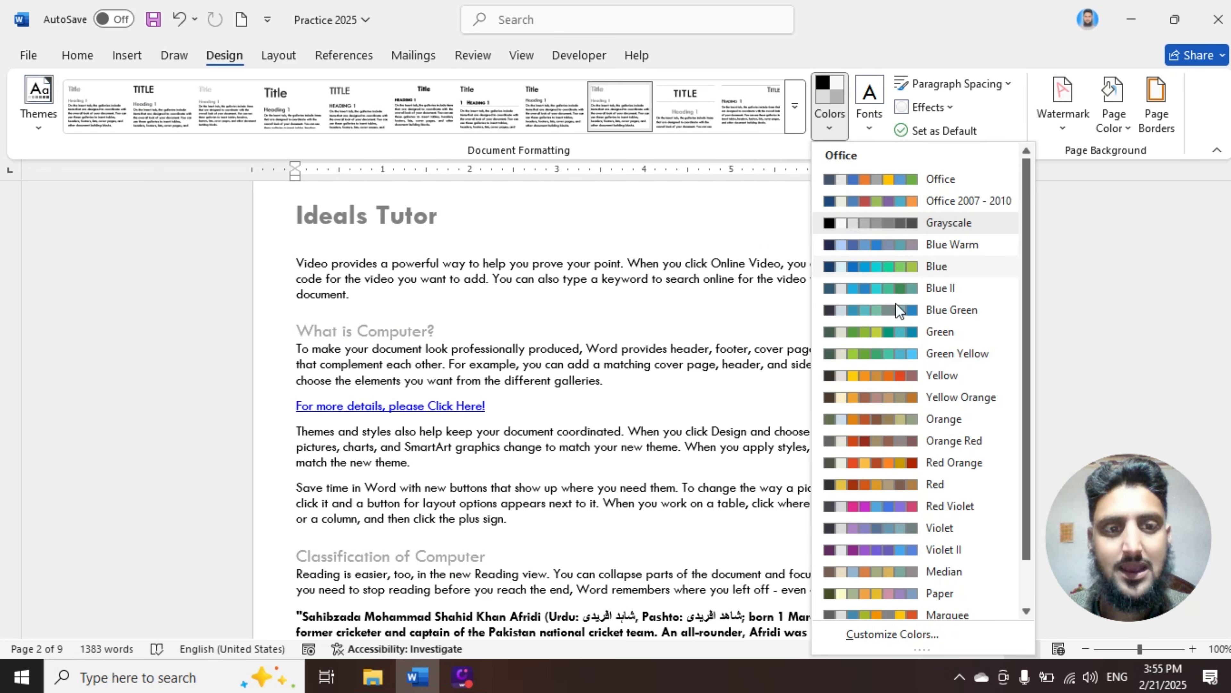
pyautogui.click(900, 462)
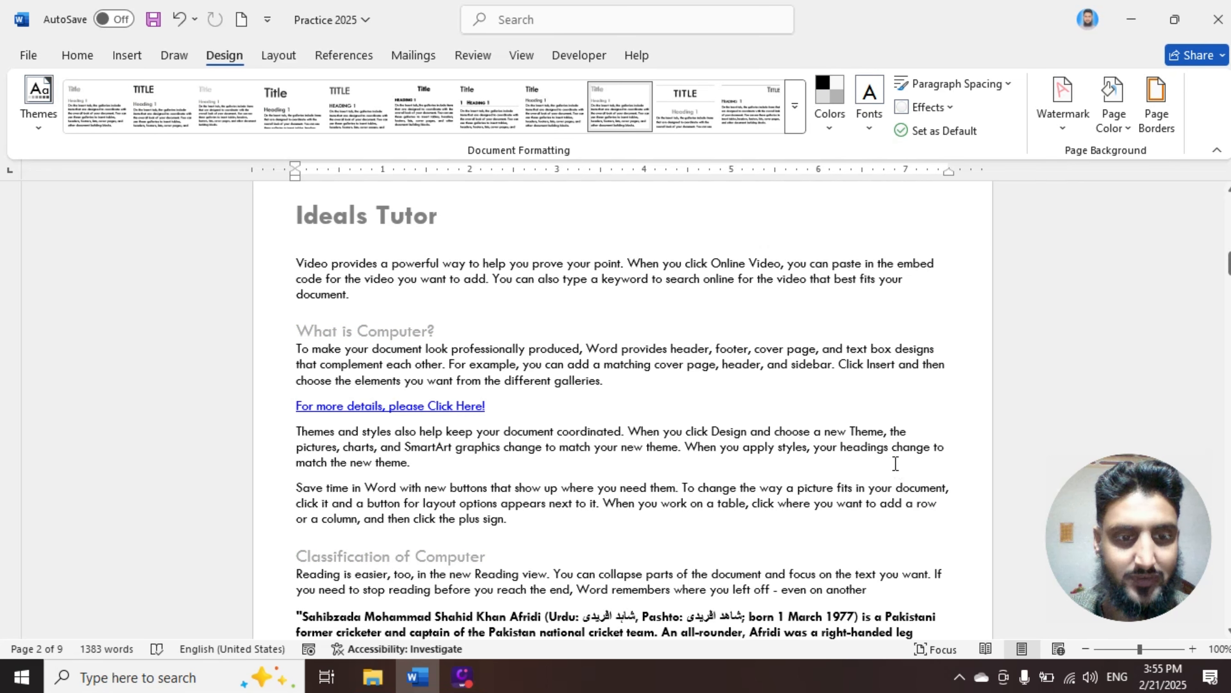
# Set the document's theme colors to Blue Green and apply the Shaded style set.
pyautogui.click(830, 127)
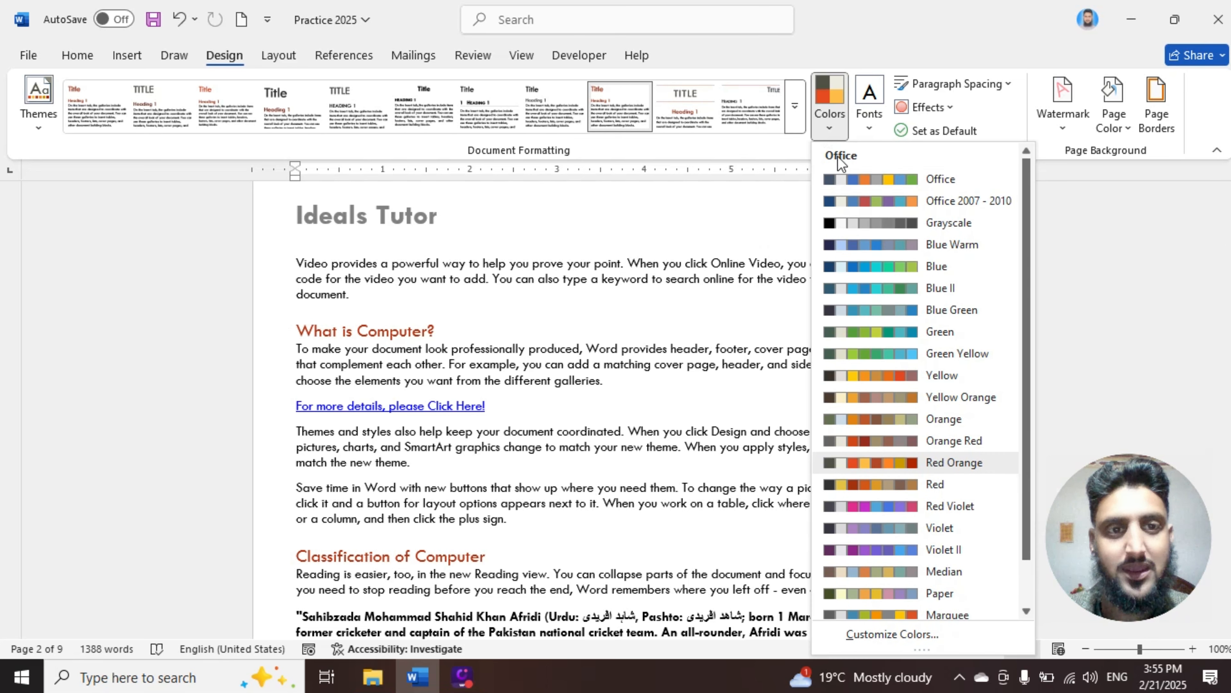
pyautogui.click(901, 309)
pyautogui.click(794, 105)
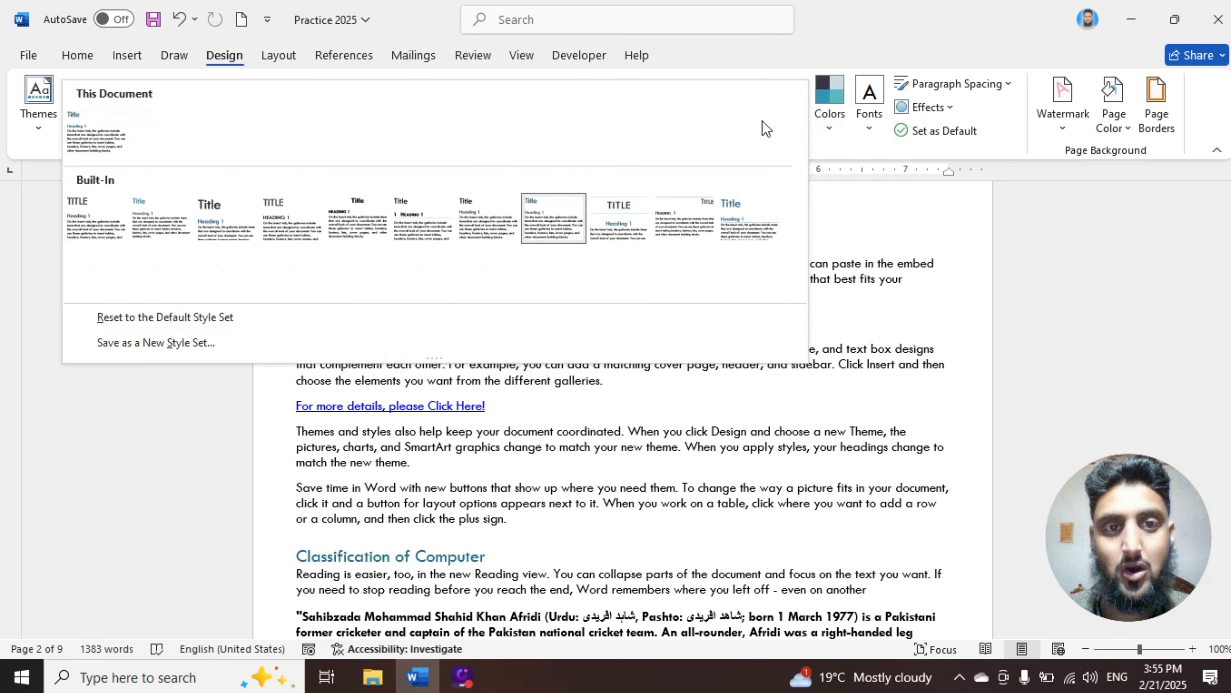
pyautogui.click(223, 254)
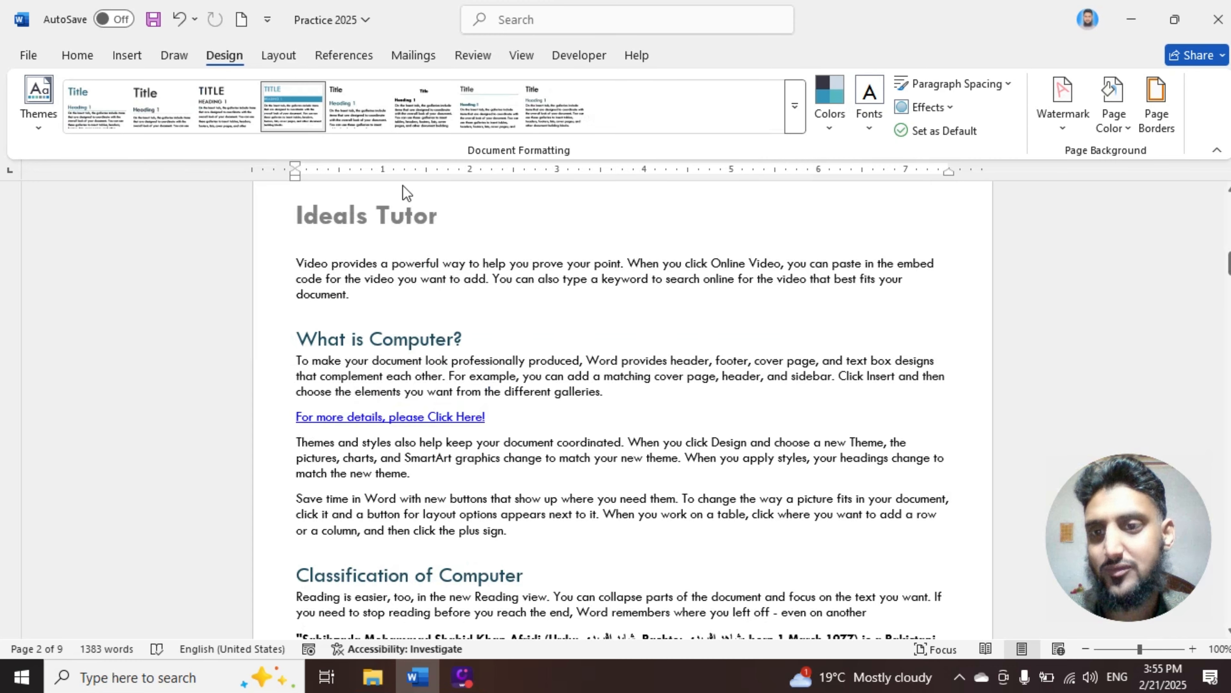
pyautogui.click(833, 130)
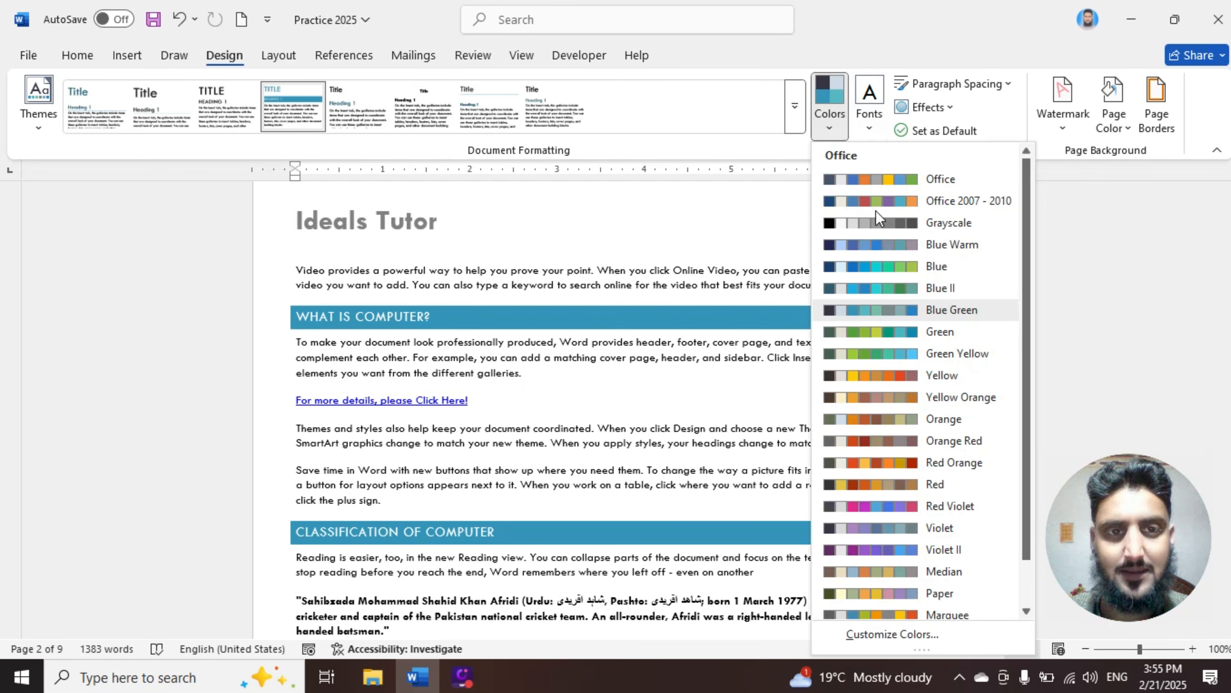
pyautogui.click(795, 106)
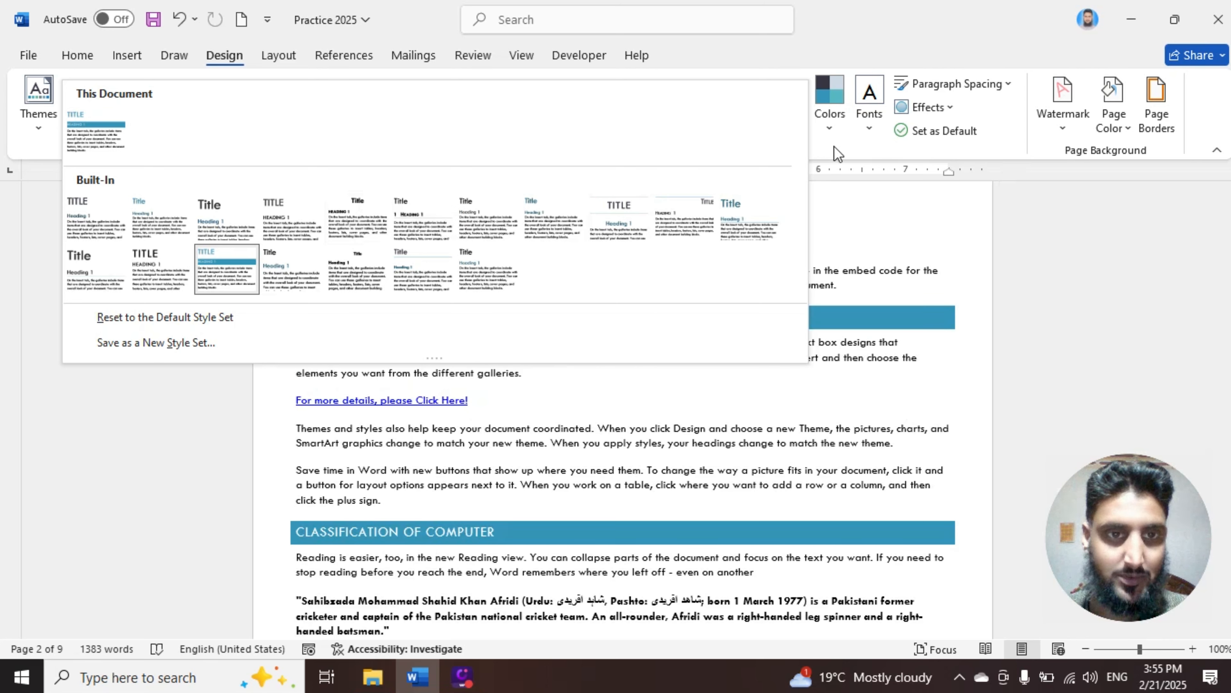
pyautogui.click(861, 157)
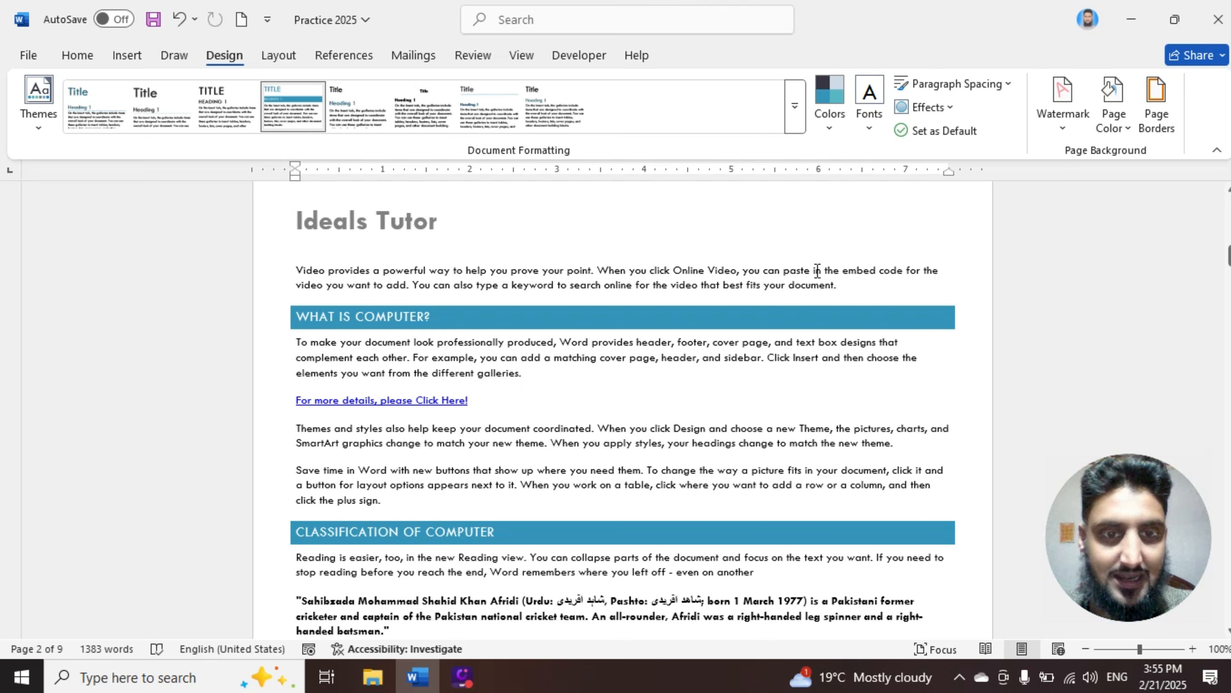
# Select the opening paragraph under "Ideals Tutor" and set the document's theme fonts to Arial Black-Arial.
pyautogui.moveTo(842, 286); pyautogui.dragTo(303, 270)
pyautogui.click(869, 129)
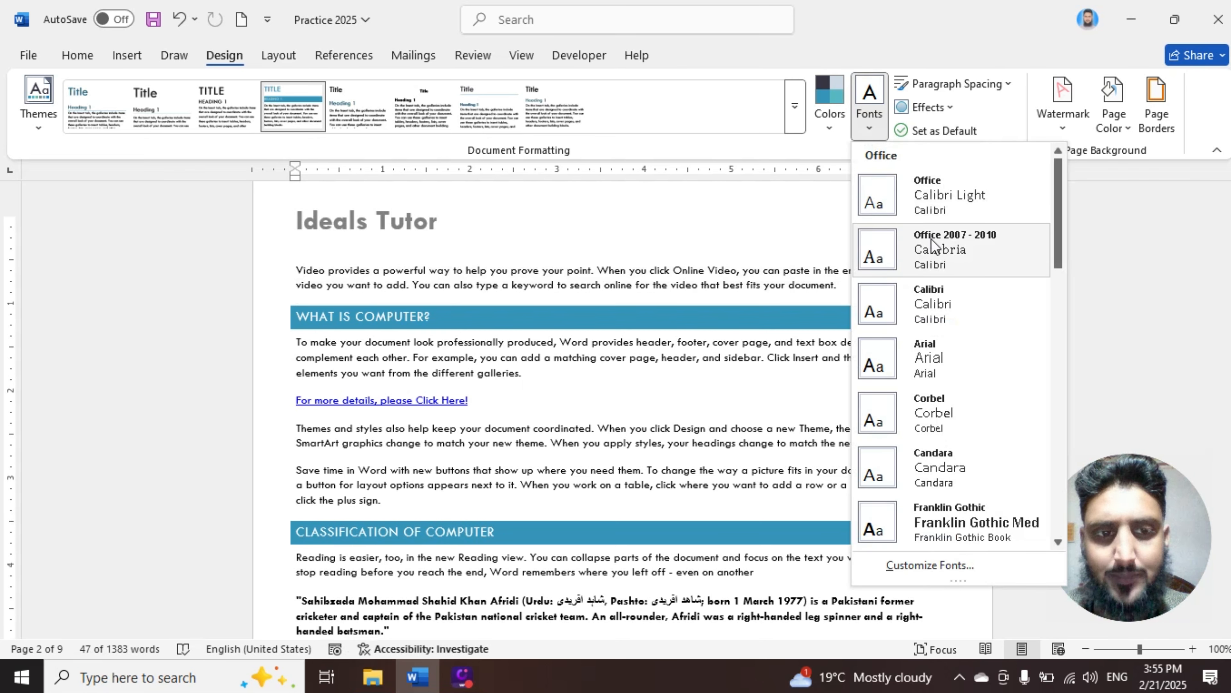
pyautogui.click(759, 271)
pyautogui.click(869, 135)
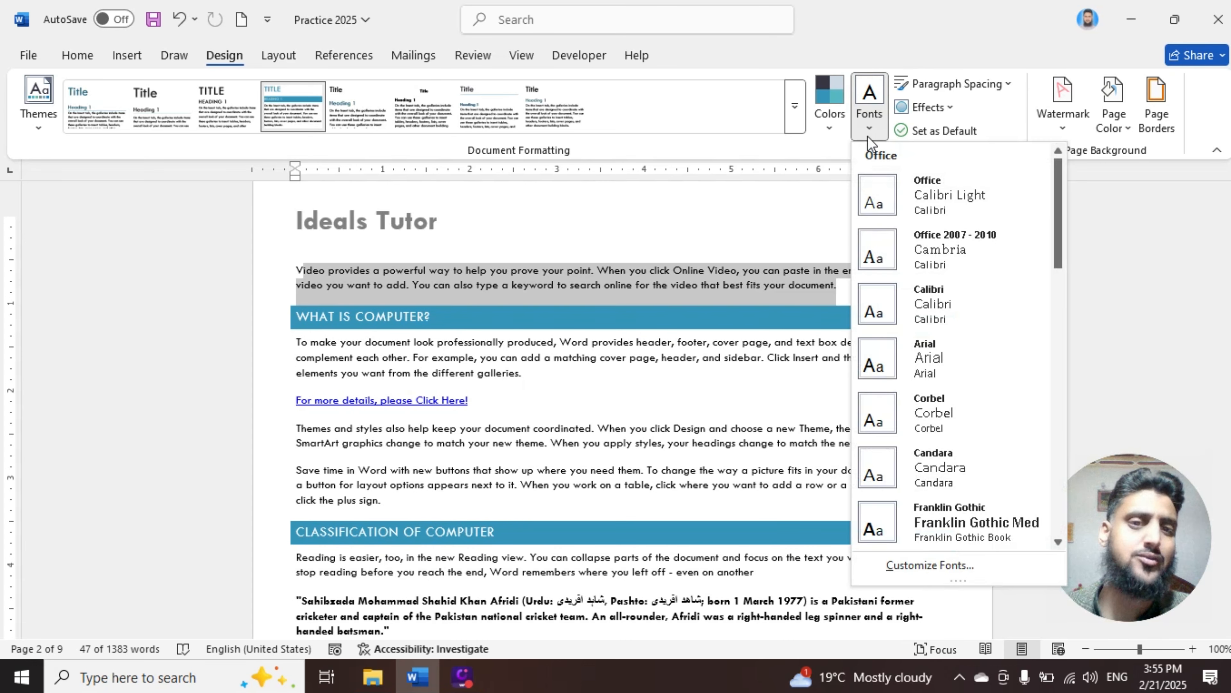
pyautogui.click(754, 280)
pyautogui.click(873, 129)
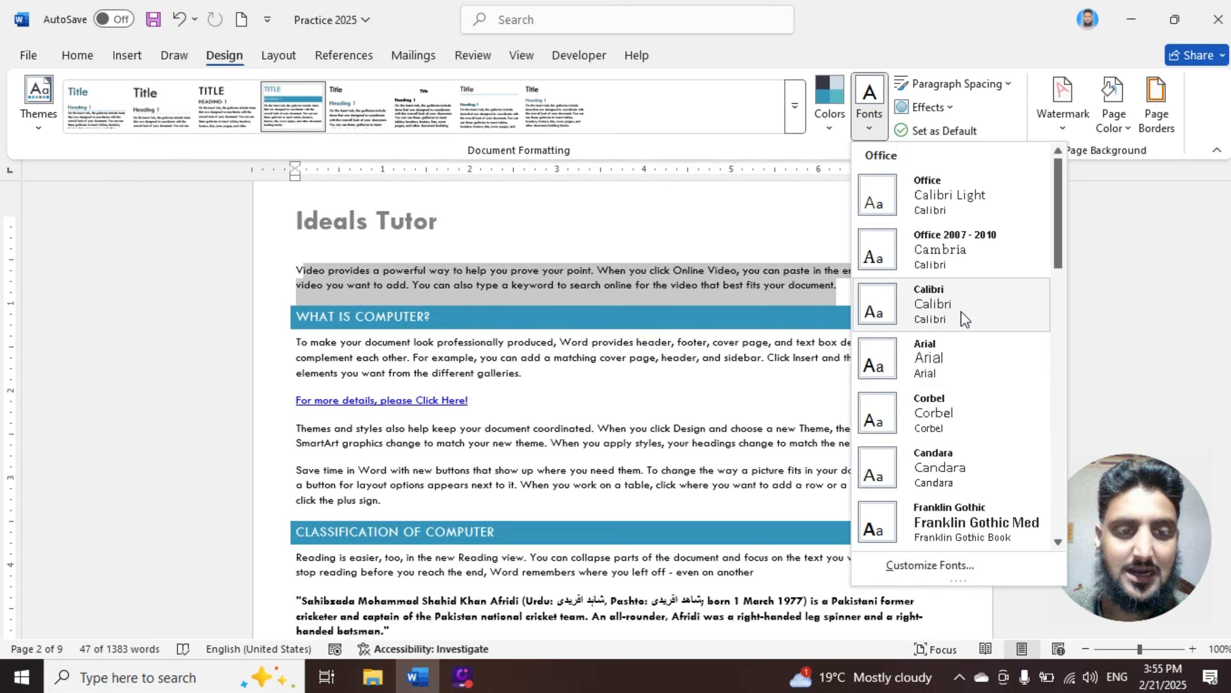
pyautogui.scroll(-5, 962, 318)
pyautogui.scroll(-2, 959, 316)
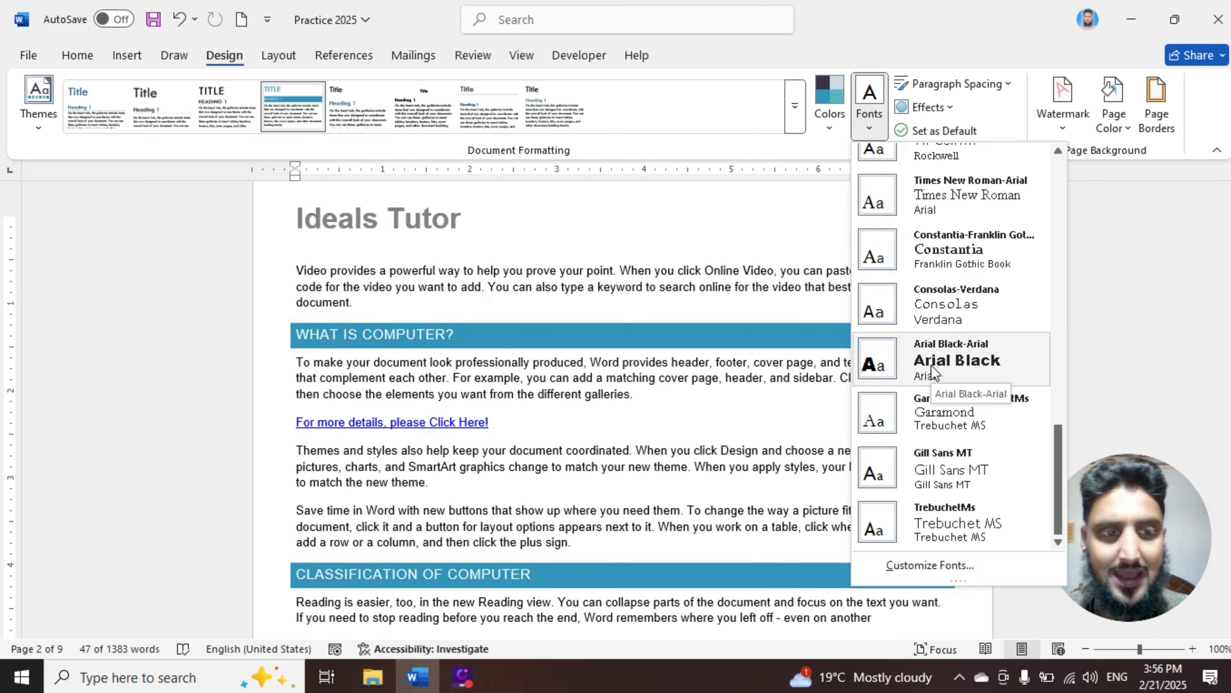
pyautogui.click(932, 363)
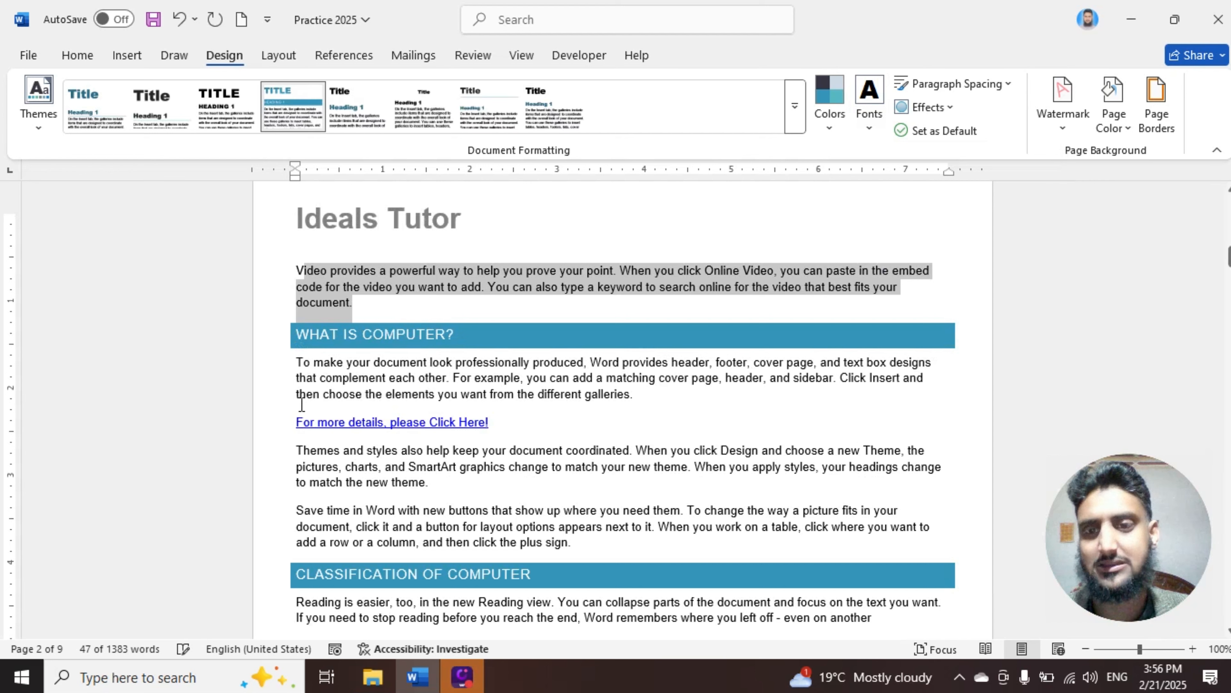
pyautogui.click(451, 395)
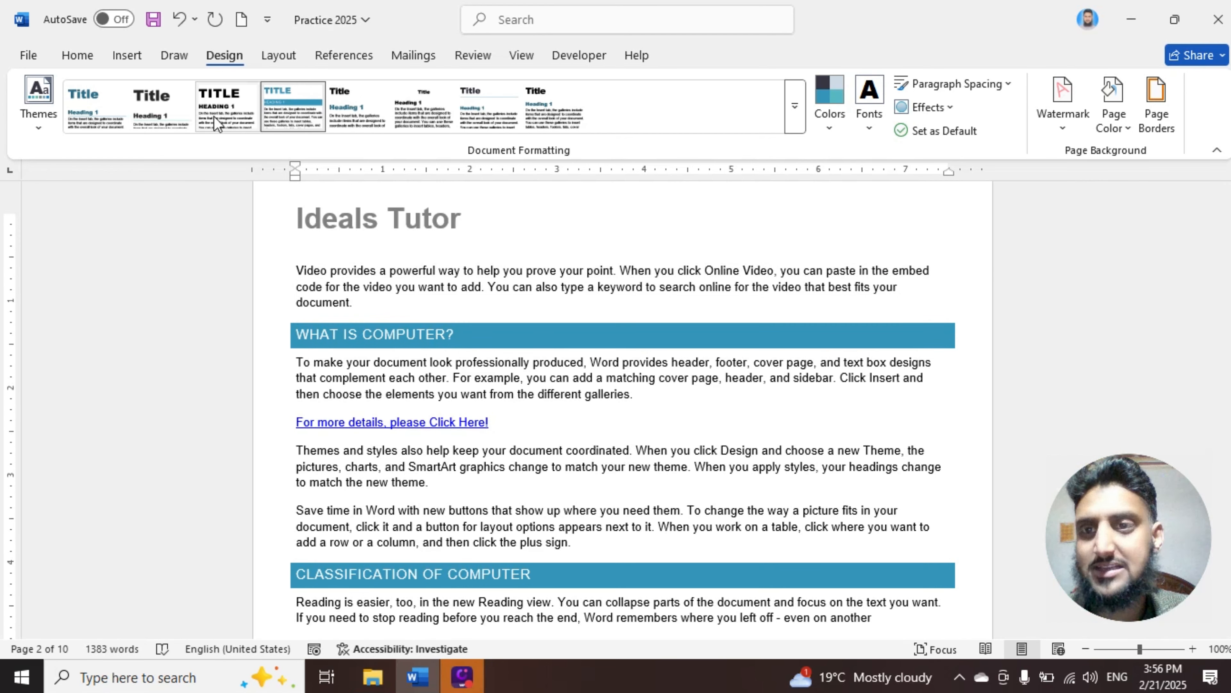
# Try the style set with black all-capitals headings, then return the document to the Shaded style set.
pyautogui.click(795, 121)
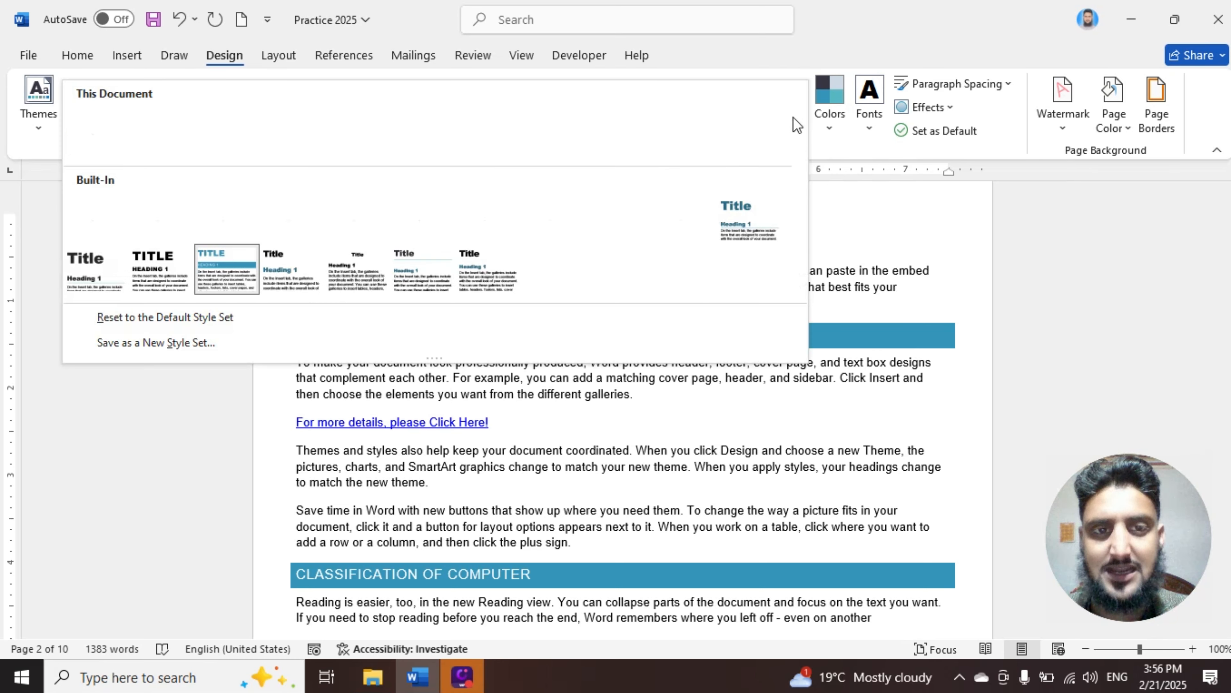
pyautogui.click(174, 262)
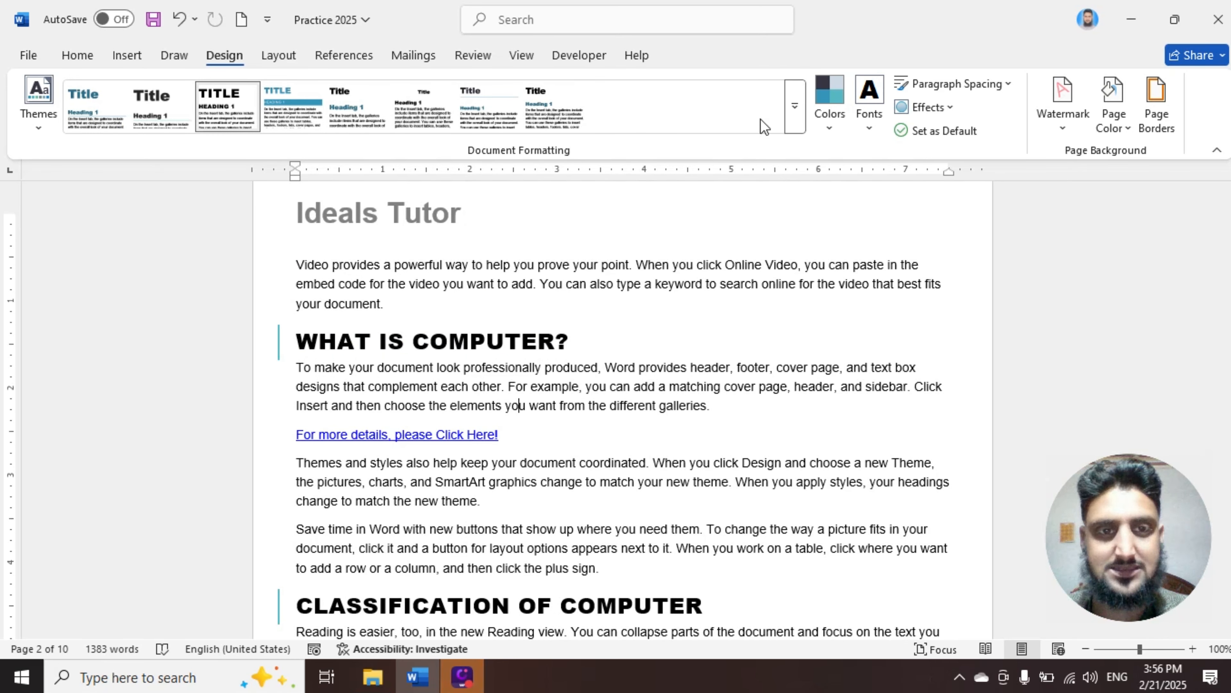
pyautogui.click(795, 118)
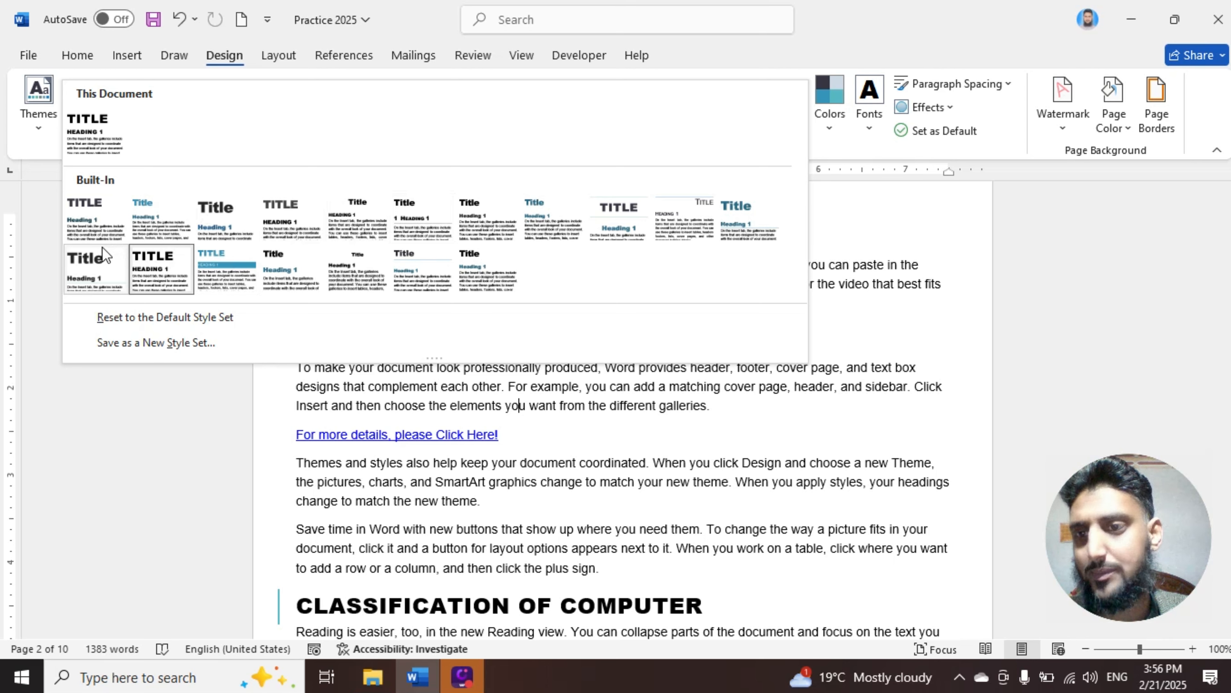
pyautogui.click(214, 271)
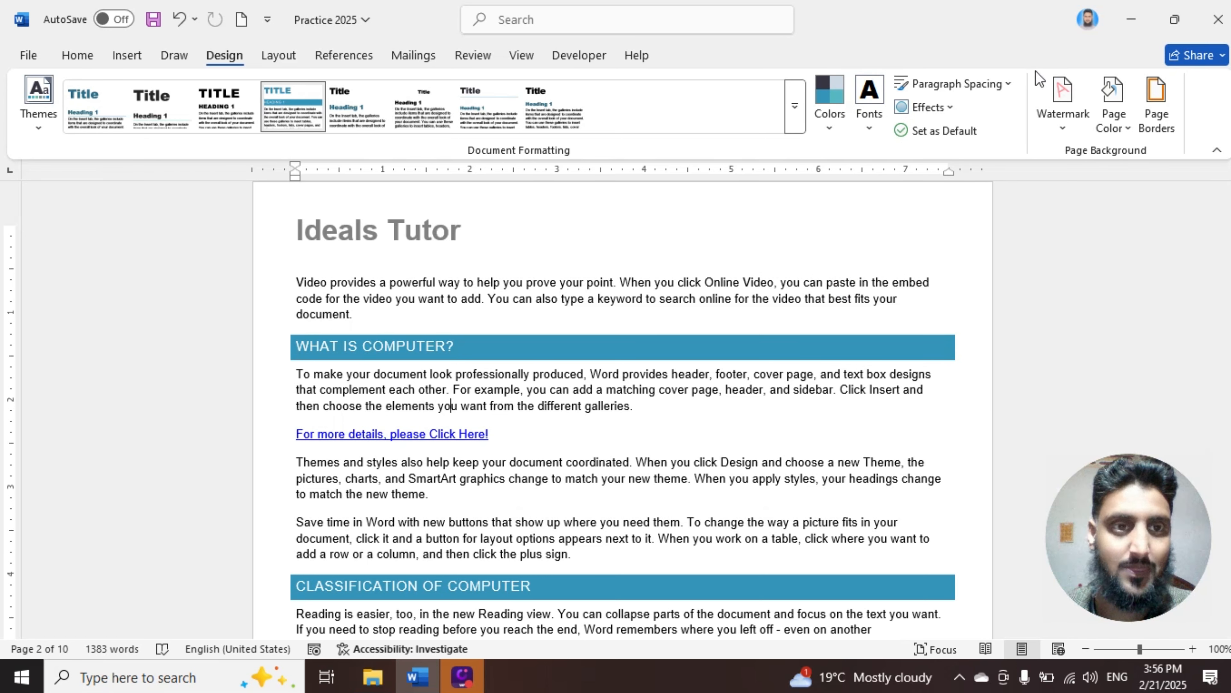
# Set the document's paragraph spacing to Relaxed and check the spacing on the following pages.
pyautogui.click(1011, 85)
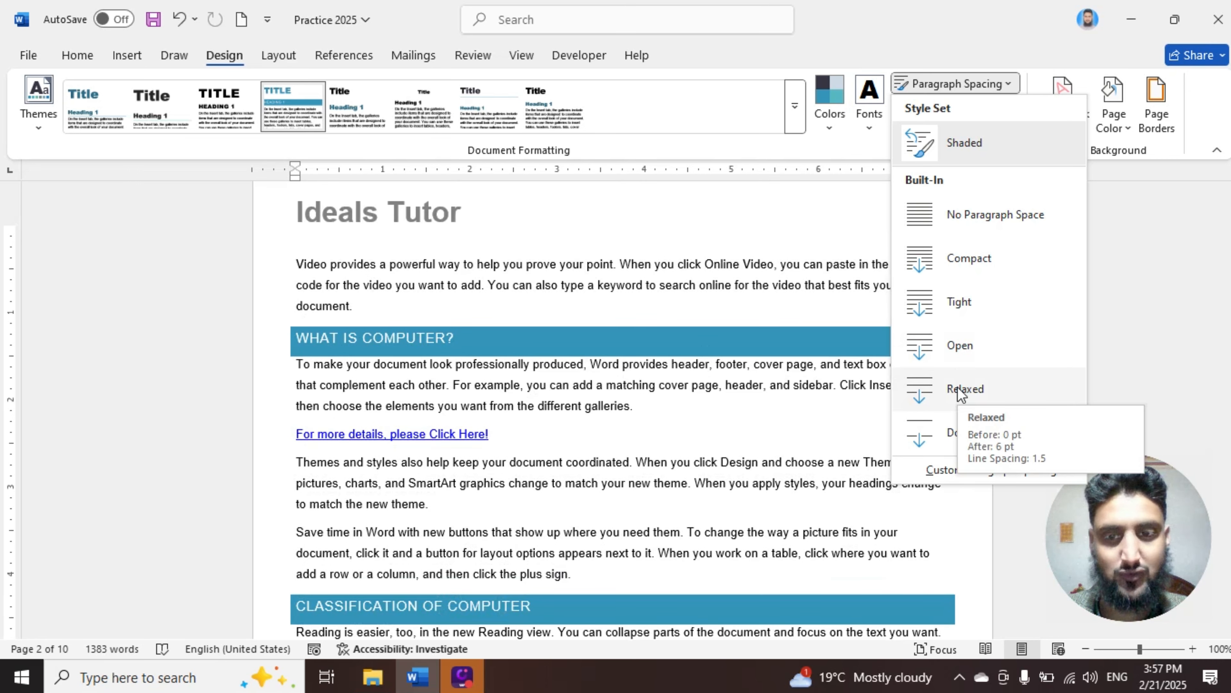
pyautogui.click(957, 387)
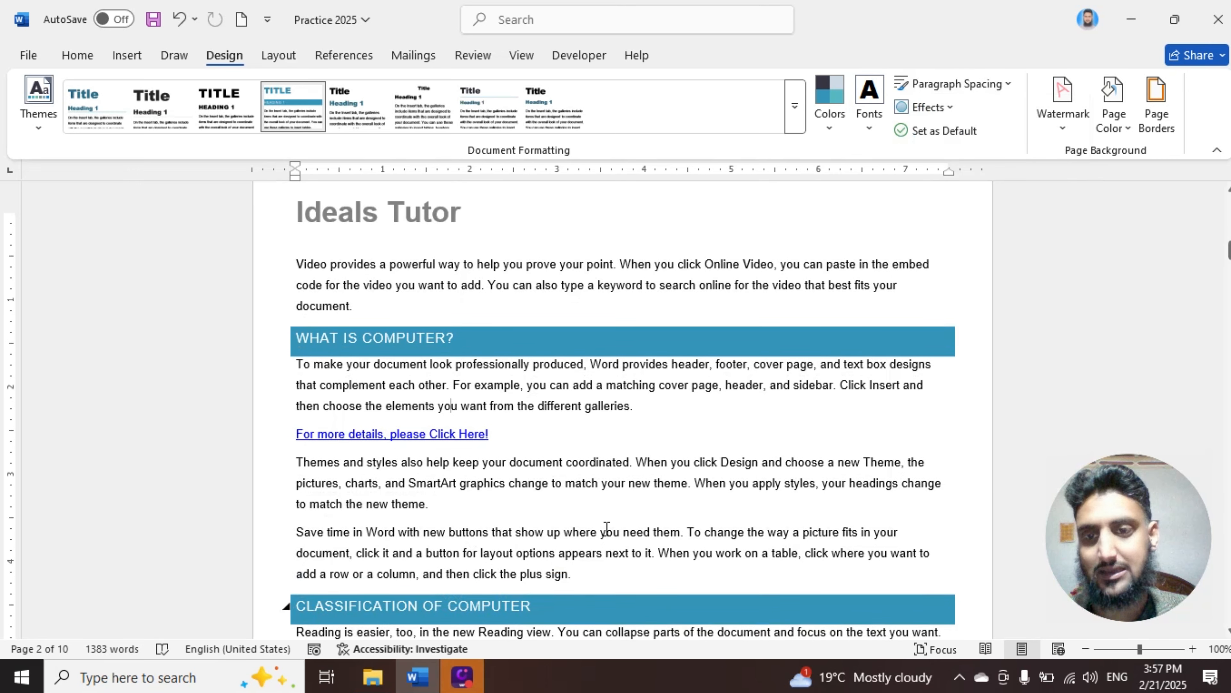
pyautogui.scroll(-3, 635, 456)
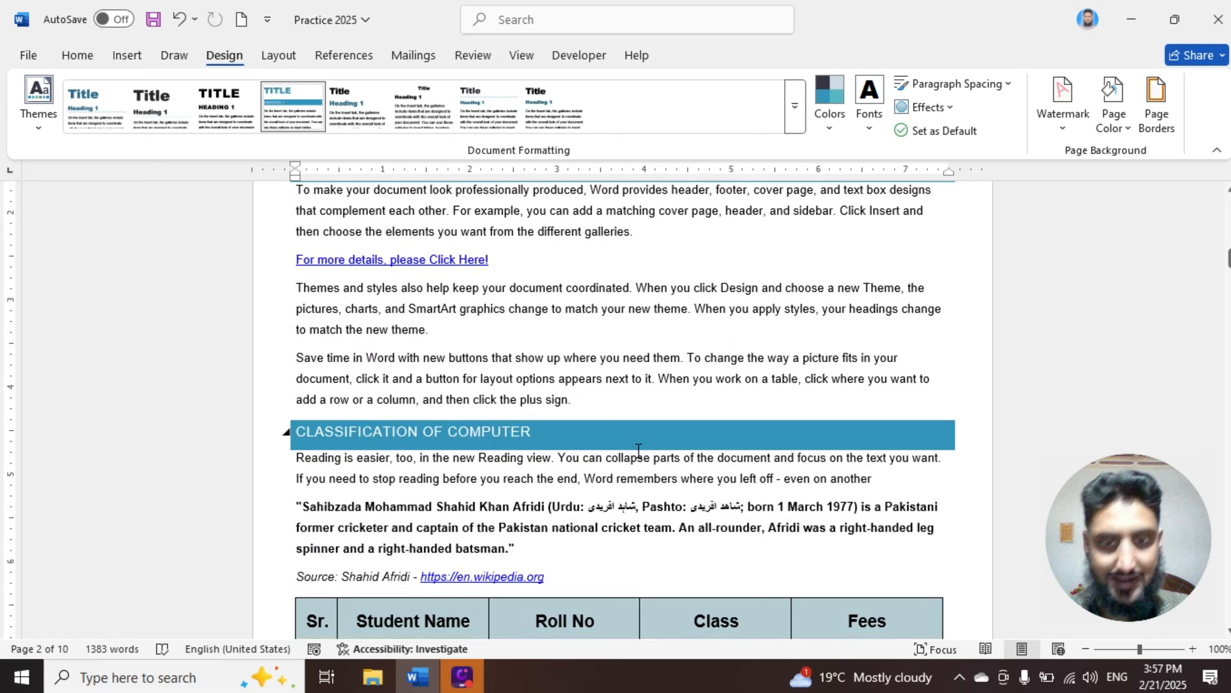
pyautogui.scroll(-5, 524, 480)
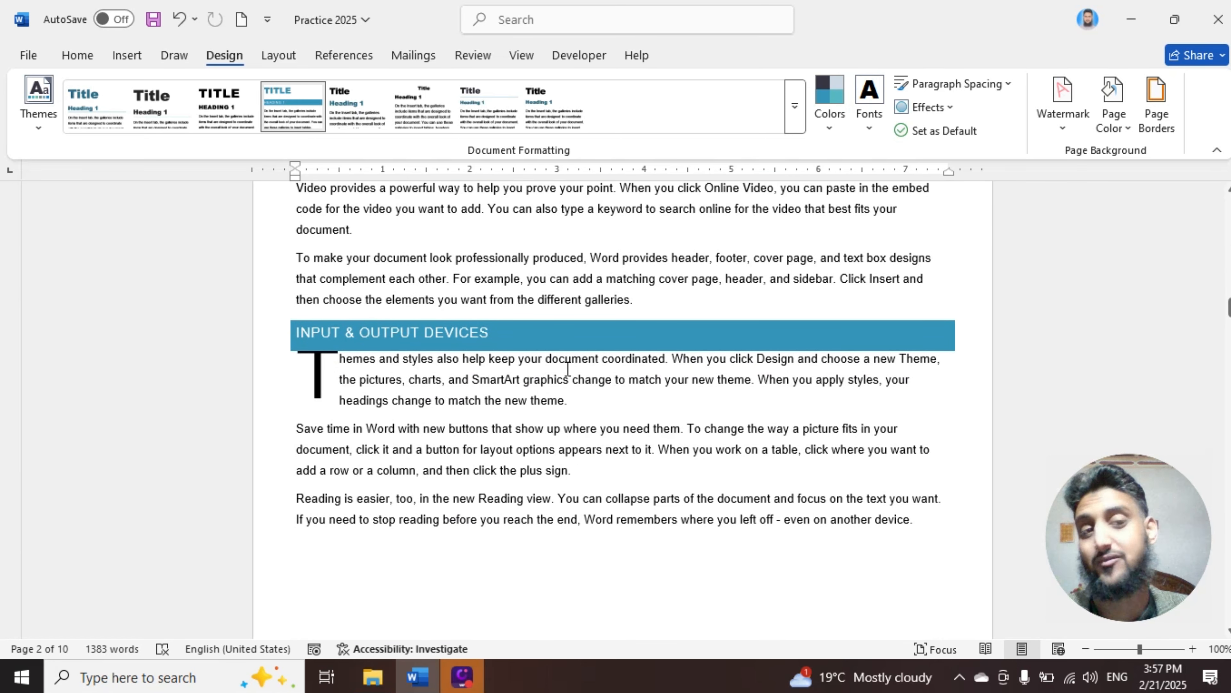
pyautogui.scroll(-1, 564, 366)
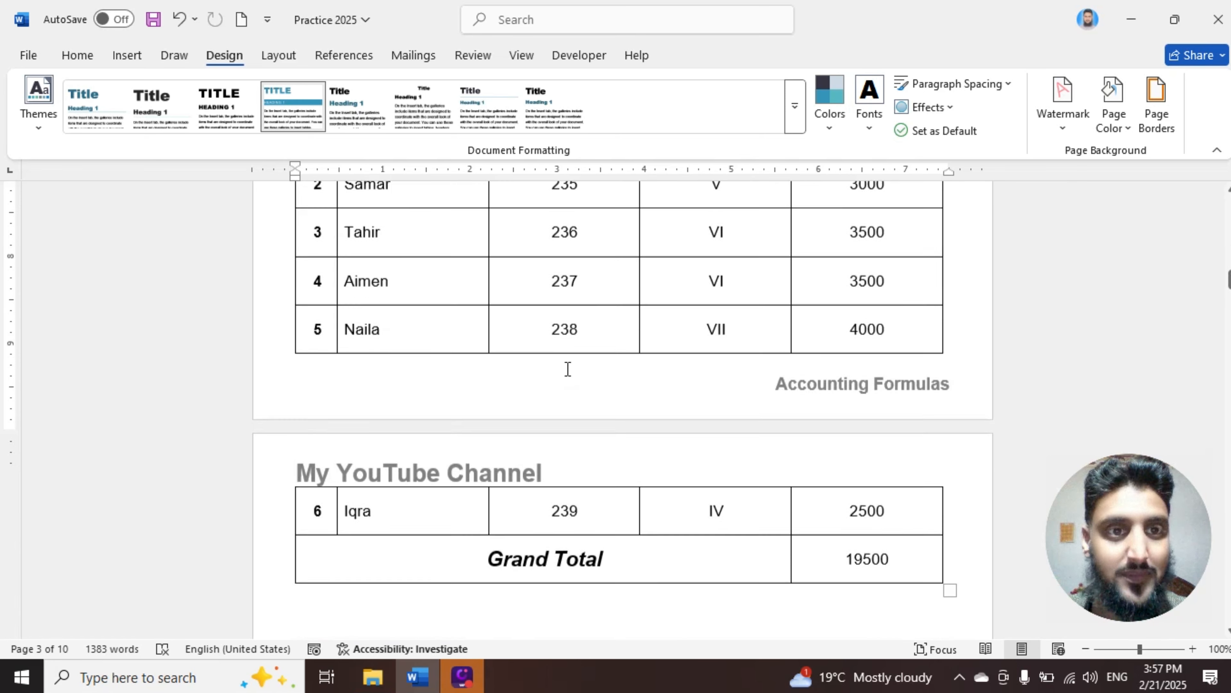
# Set the document's theme effects to Office.
pyautogui.scroll(1, 806, 209)
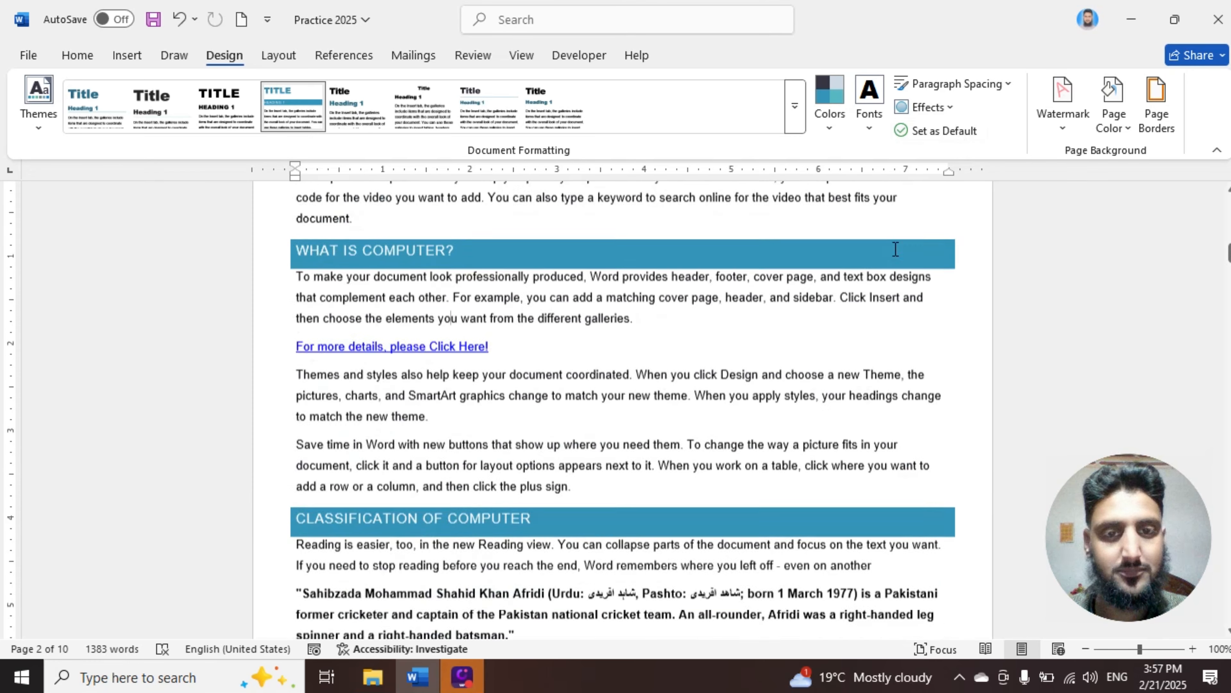
pyautogui.scroll(1, 623, 415)
pyautogui.click(927, 106)
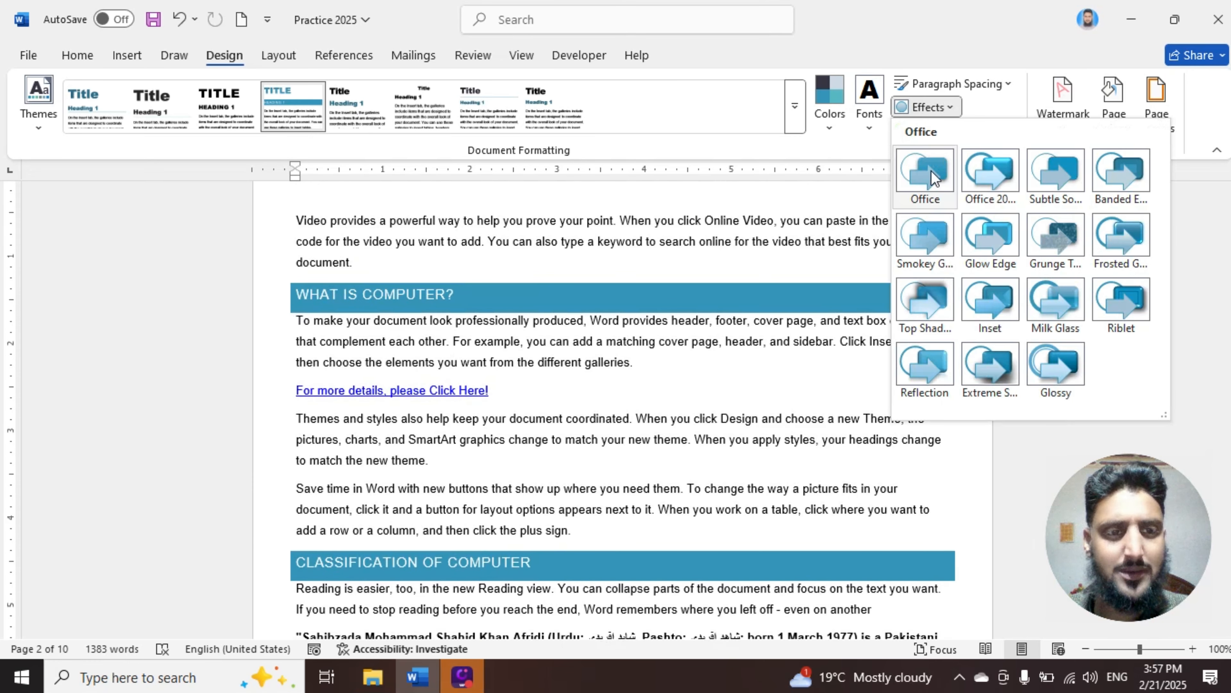
pyautogui.click(931, 176)
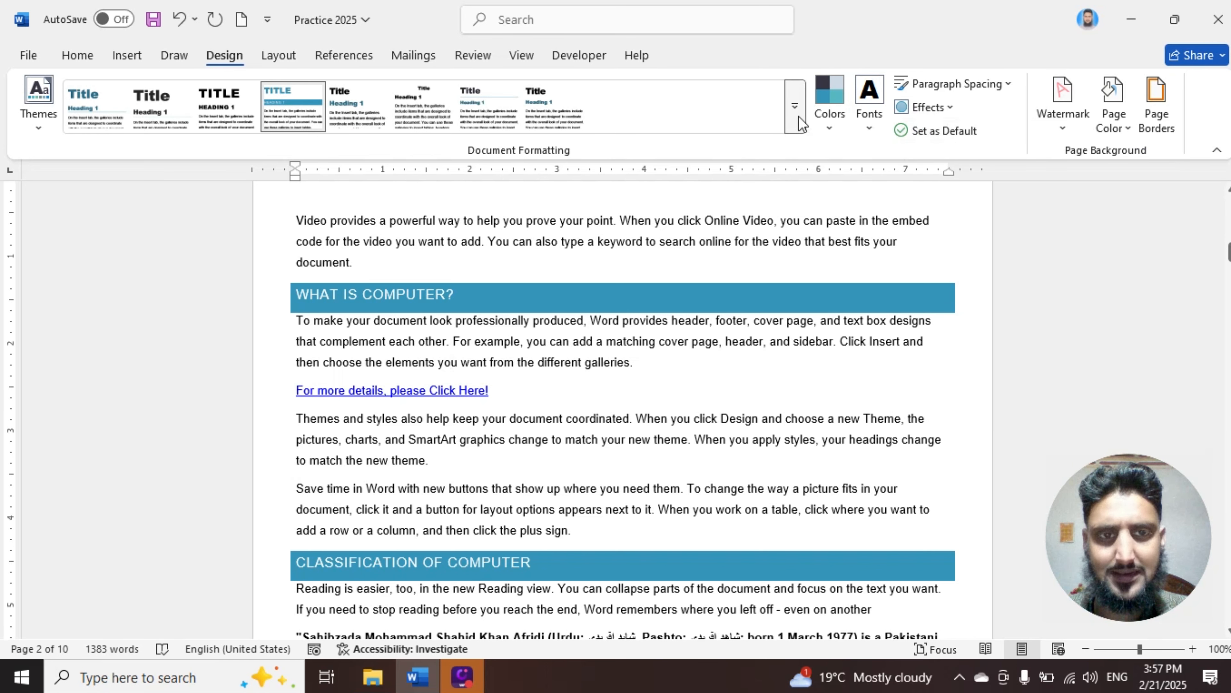
# Try the built-in style set with blue title-case headings, then apply the one with a black all-capitals title and dark teal headings.
pyautogui.click(795, 106)
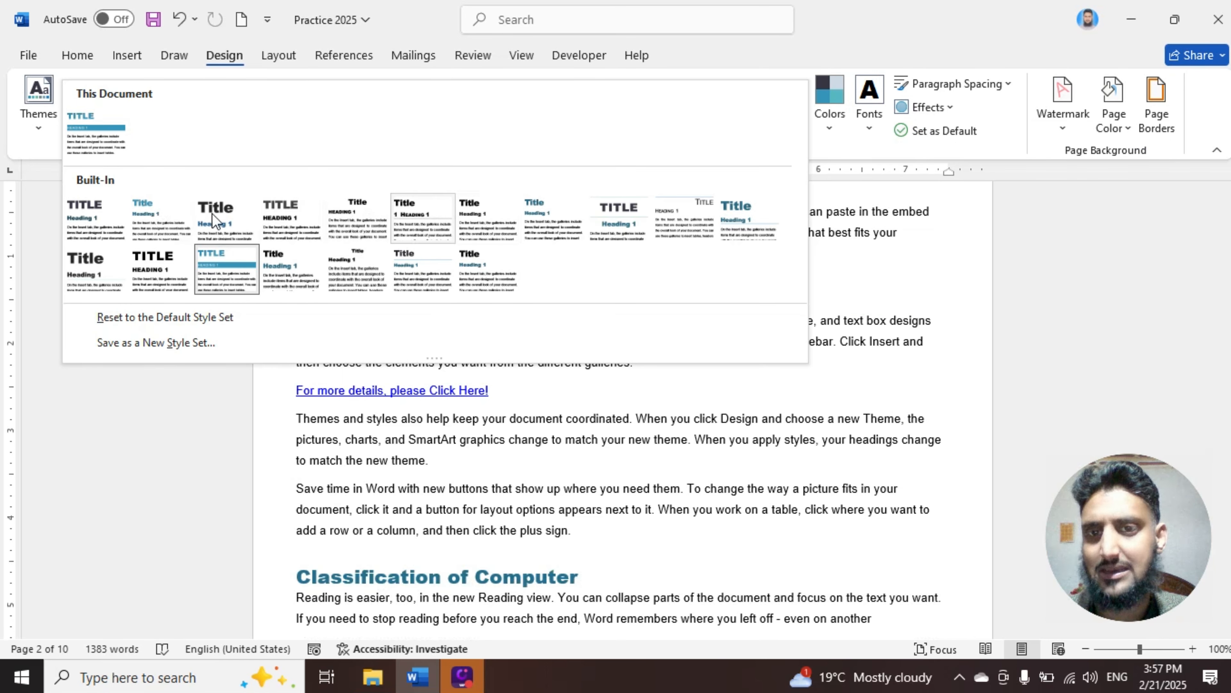
pyautogui.click(166, 213)
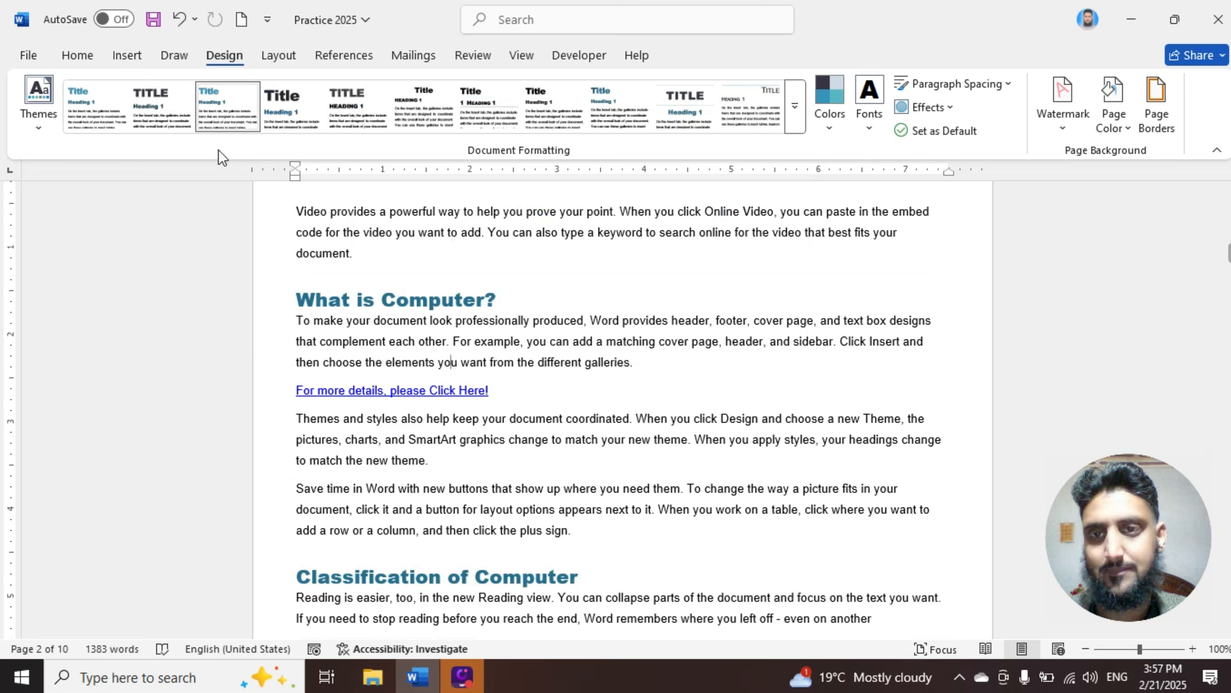
pyautogui.click(163, 105)
pyautogui.click(94, 103)
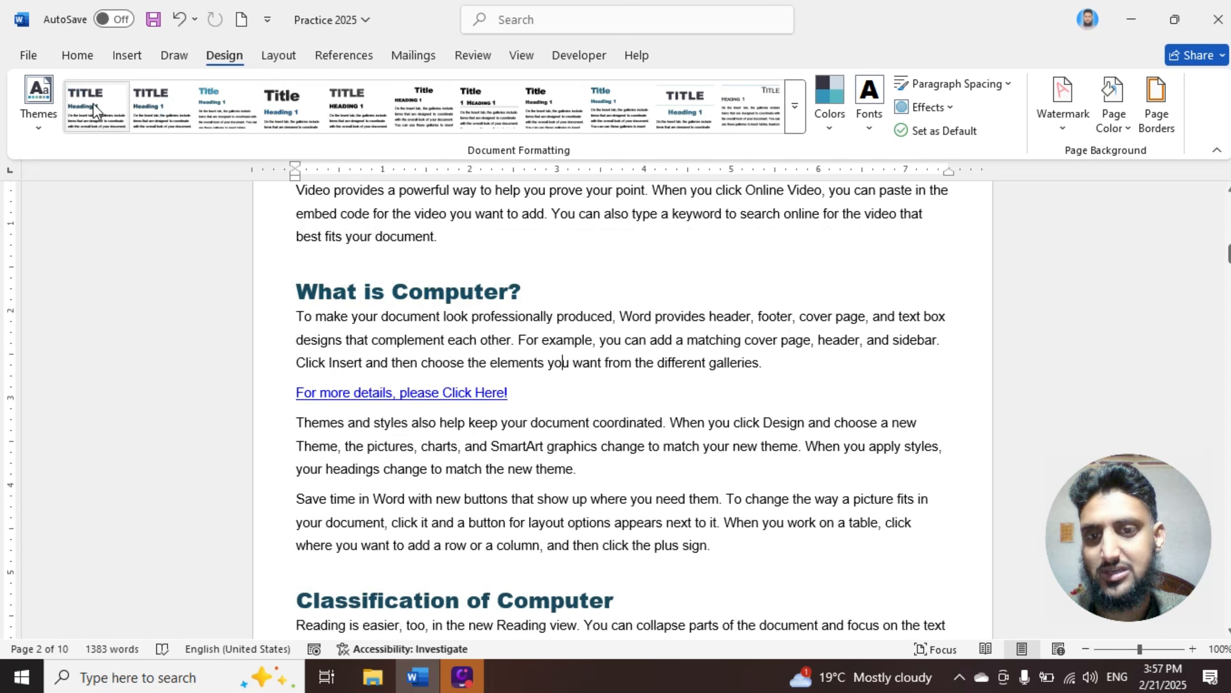
pyautogui.click(925, 106)
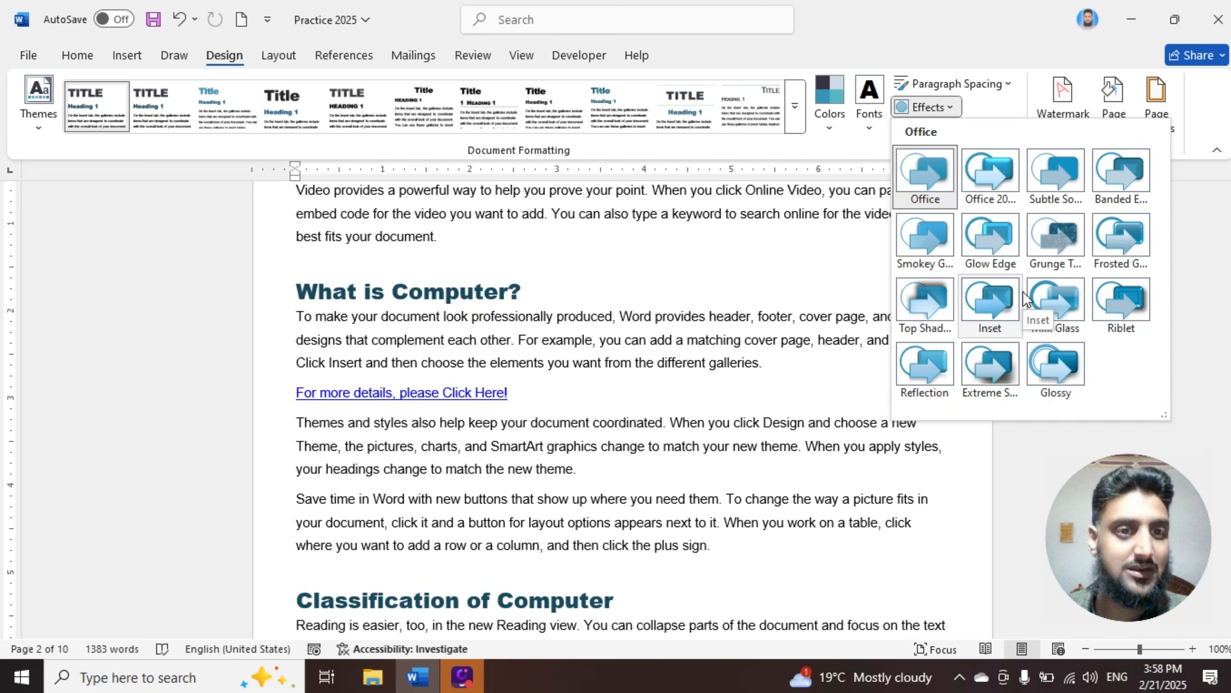
pyautogui.click(871, 154)
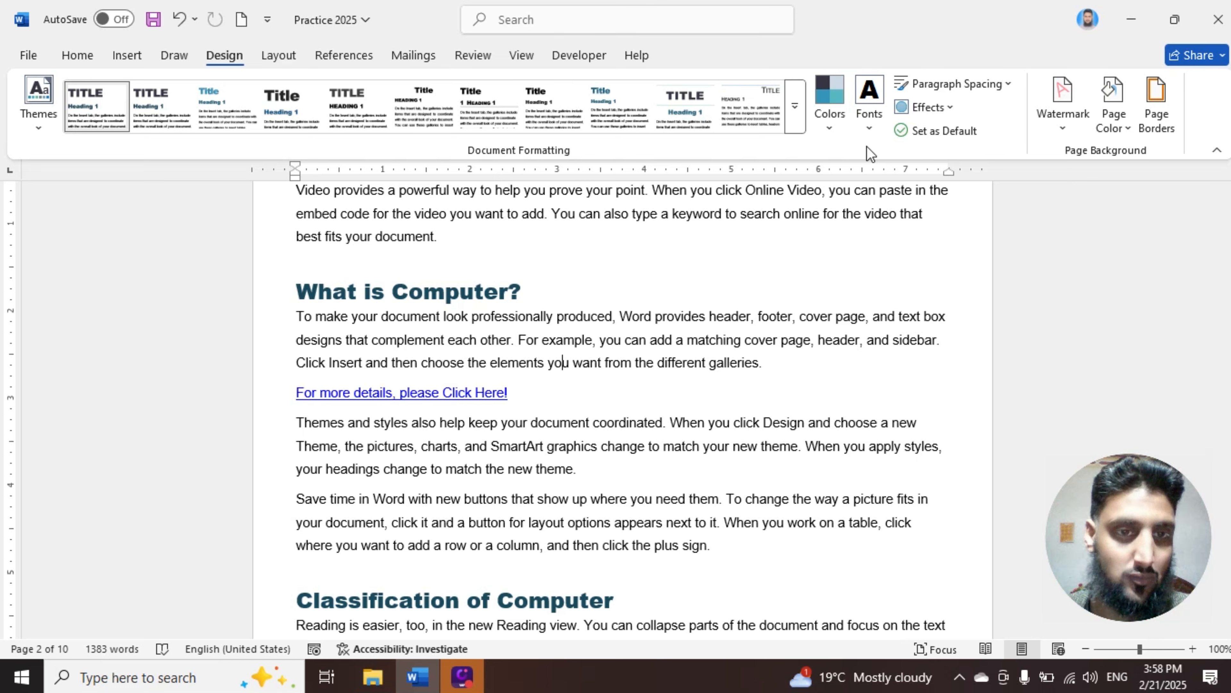
pyautogui.scroll(1, 723, 349)
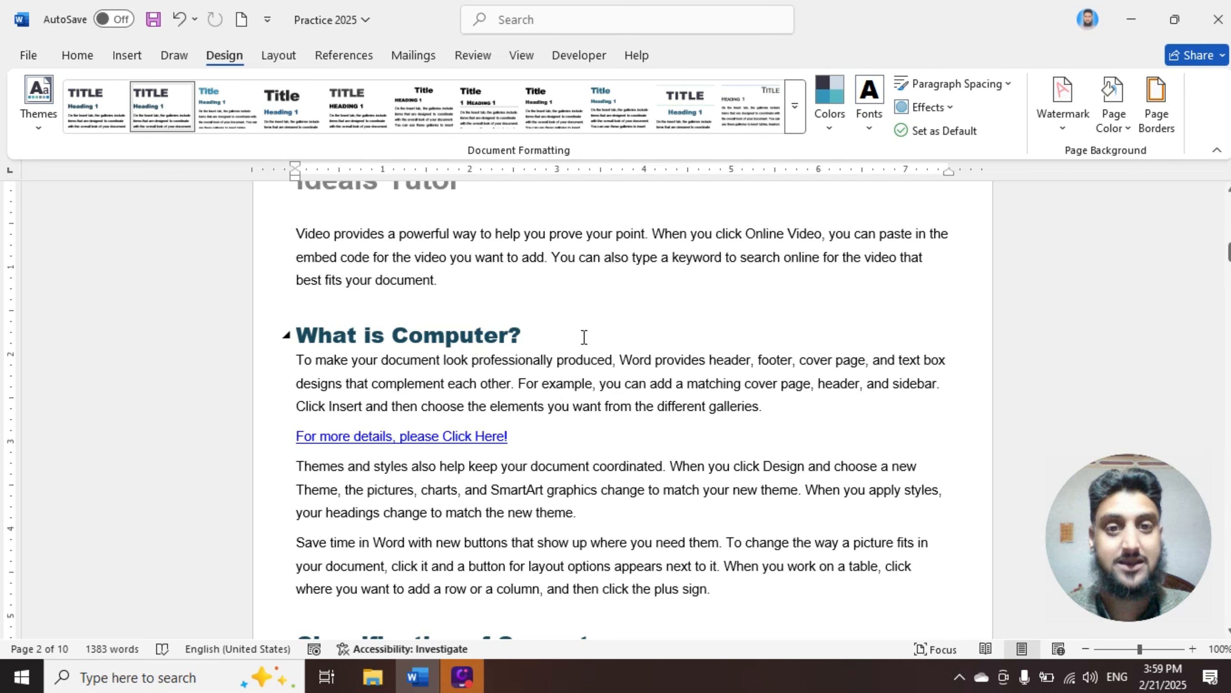
pyautogui.click(1119, 129)
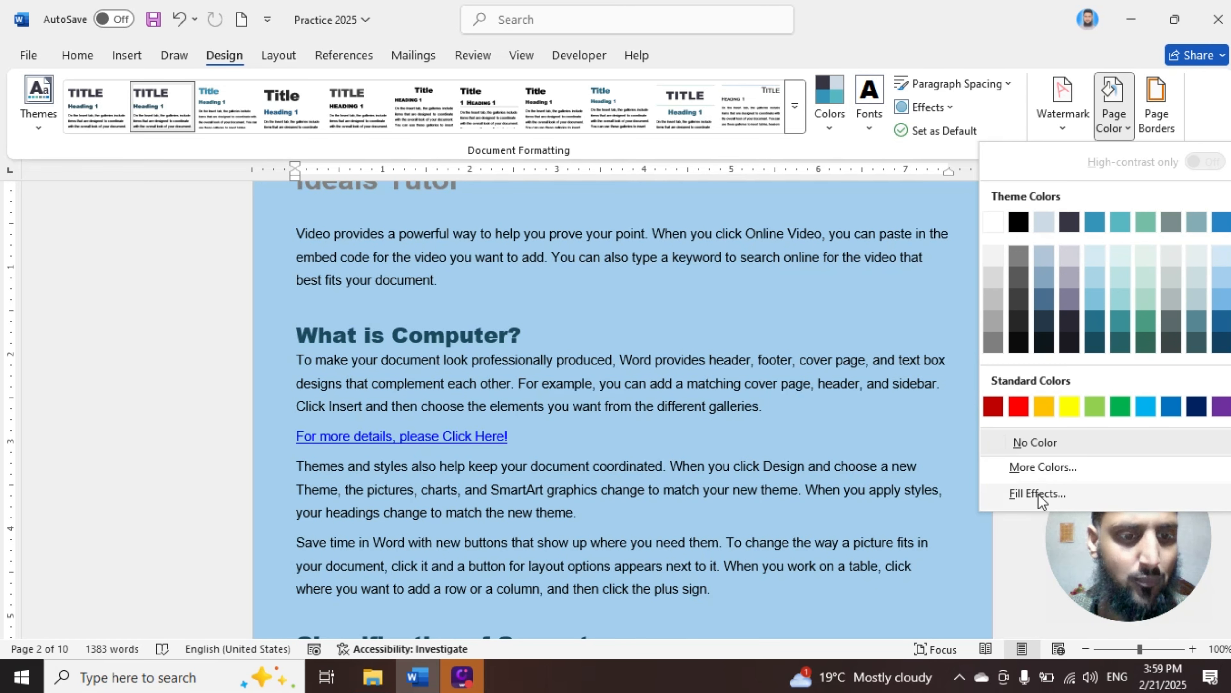
pyautogui.click(1052, 468)
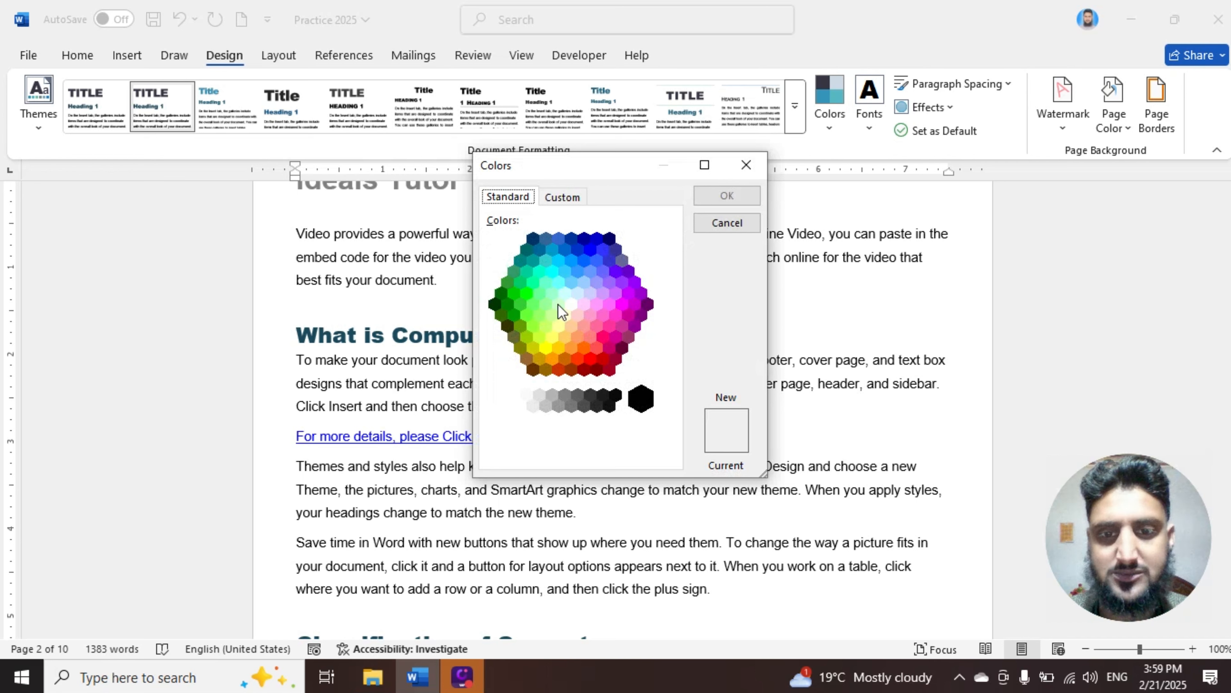
pyautogui.click(723, 224)
# Start a preset gradient fill for the page color, try Horizon and Desert, and choose the Rainbow preset.
pyautogui.click(1114, 125)
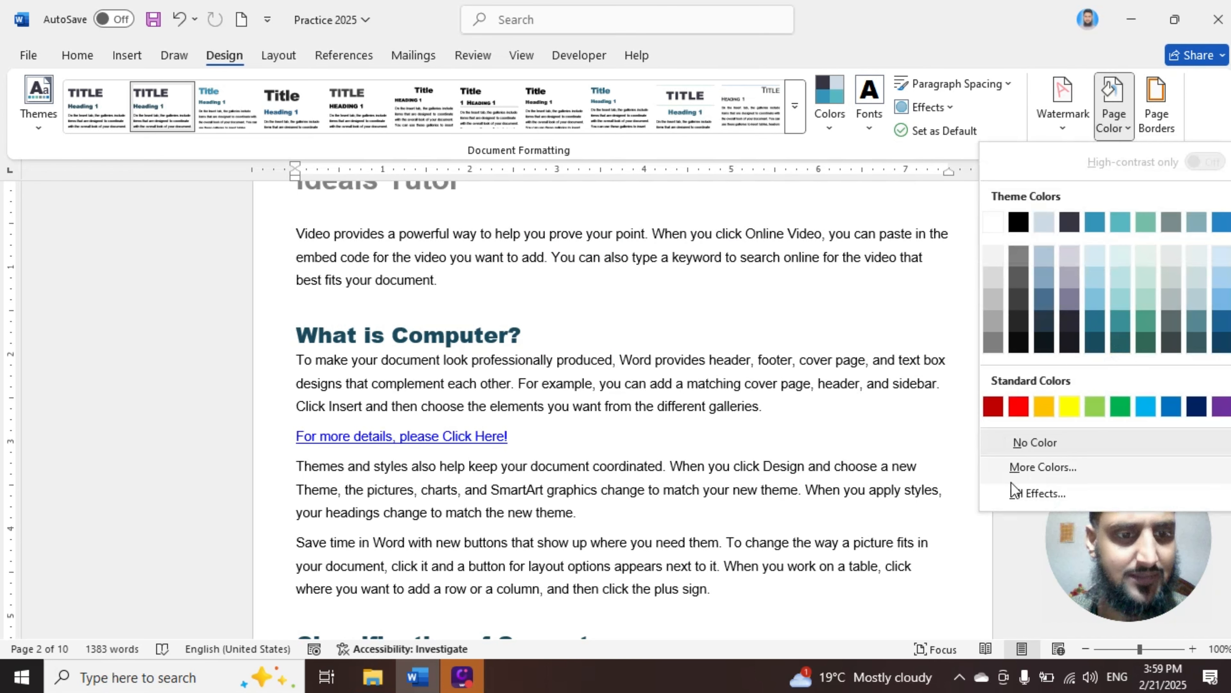
pyautogui.click(1035, 493)
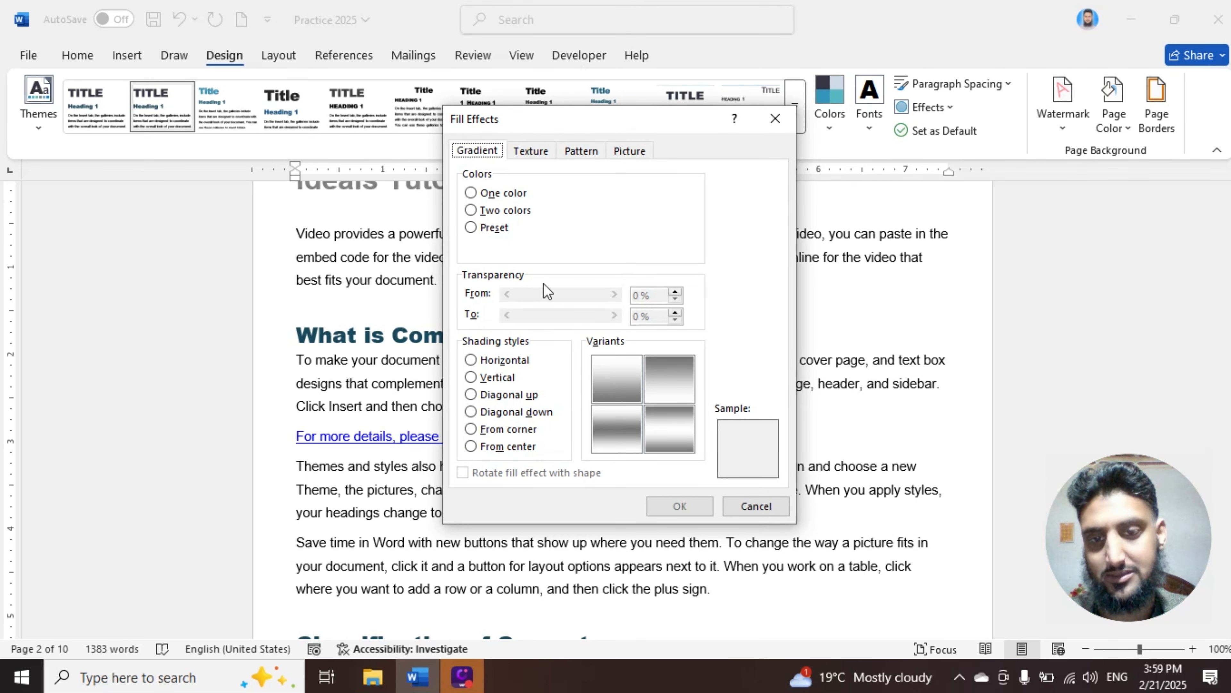
pyautogui.click(473, 229)
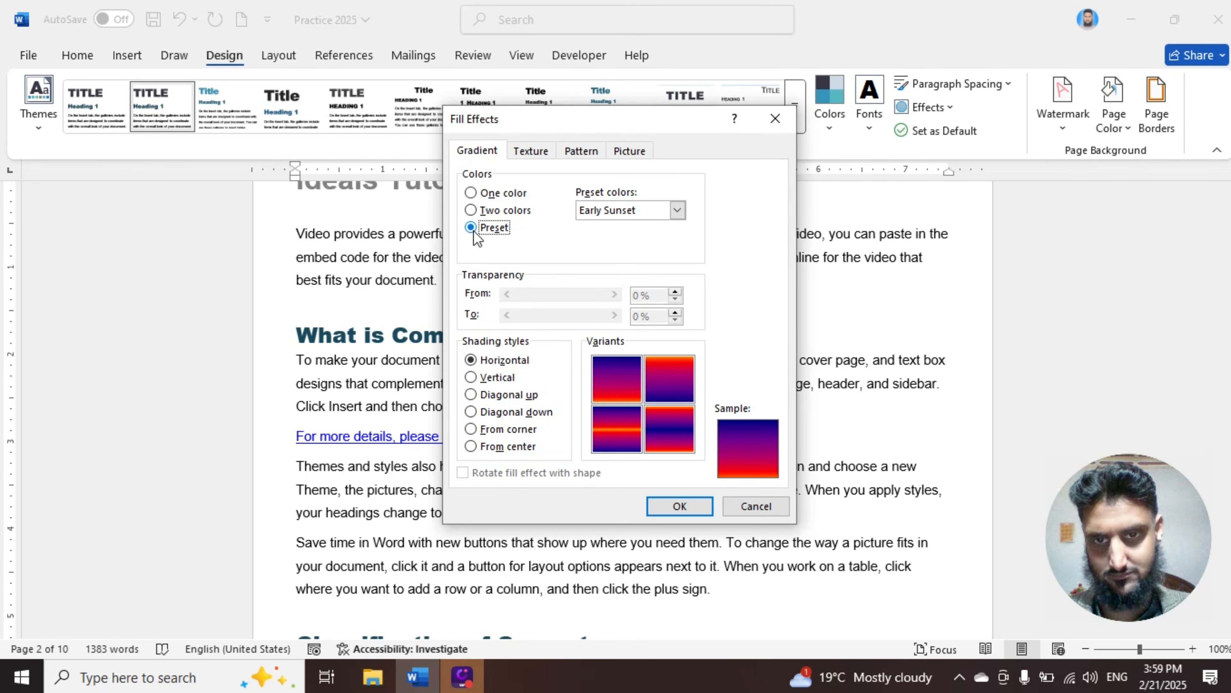
pyautogui.click(677, 211)
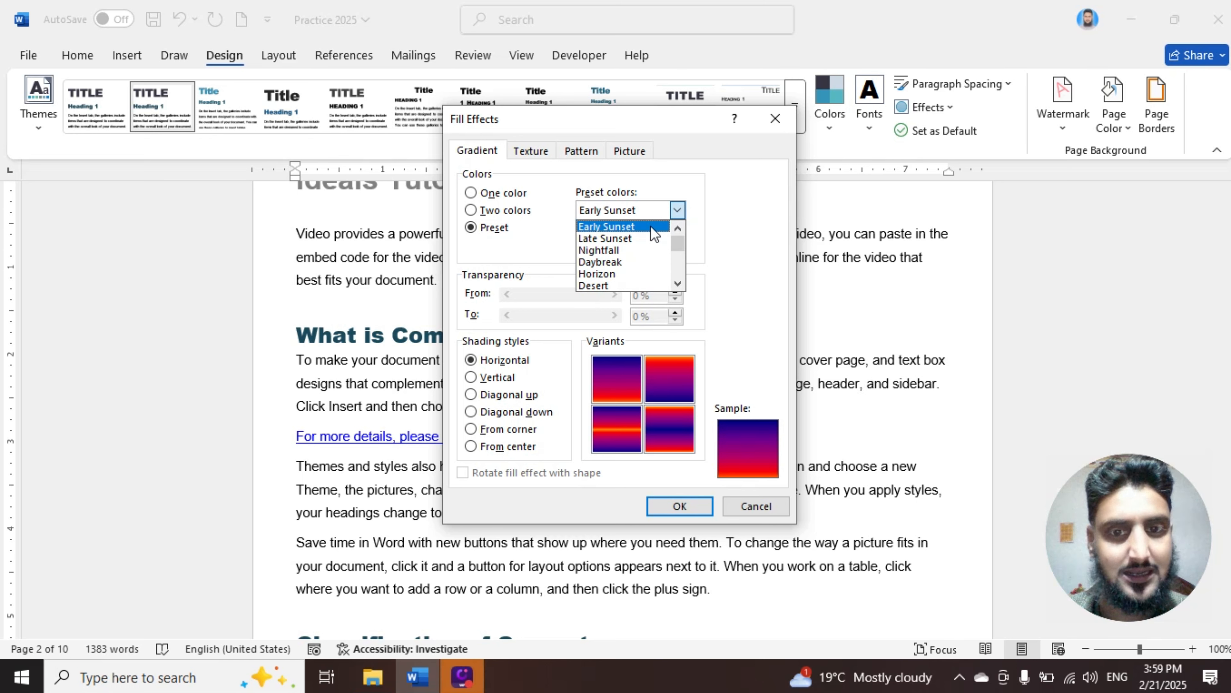
pyautogui.click(597, 275)
pyautogui.click(677, 210)
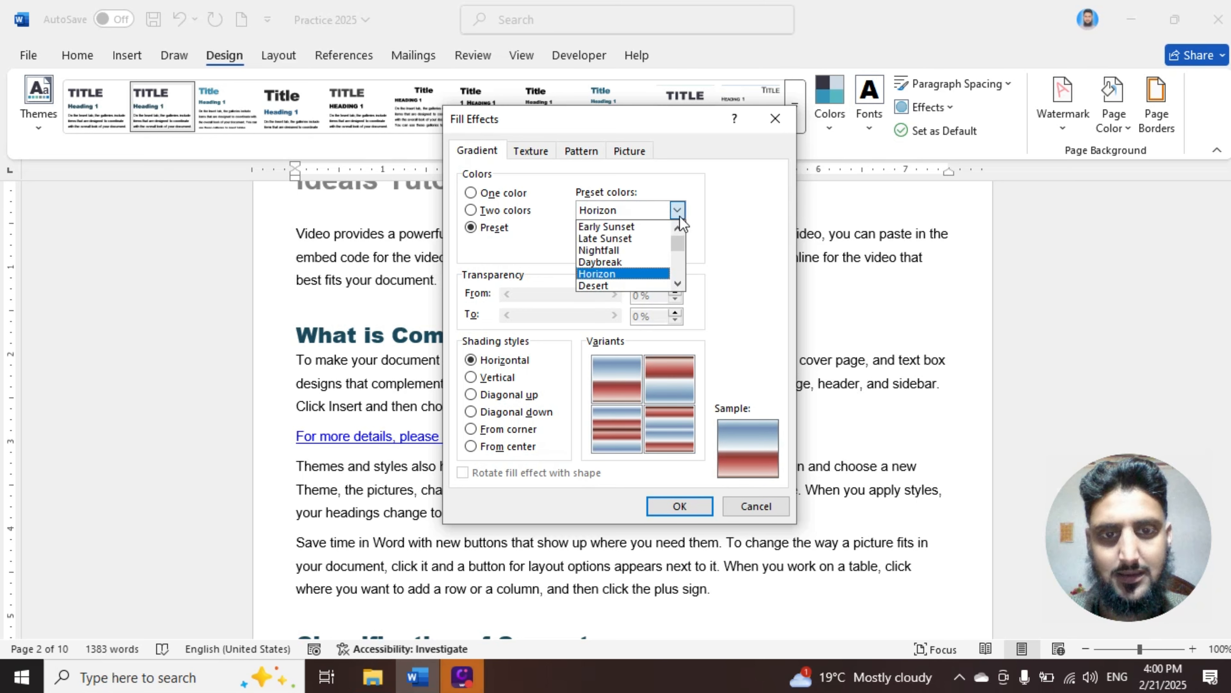
pyautogui.click(622, 286)
pyautogui.click(677, 210)
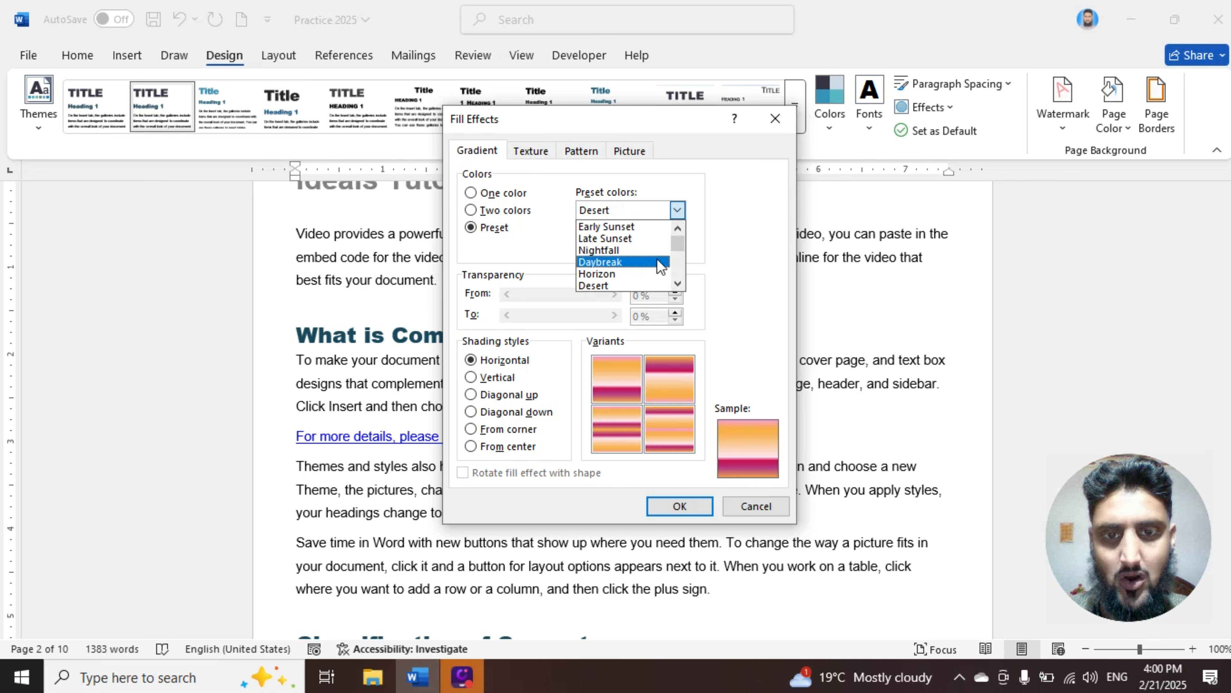
pyautogui.scroll(-2, 660, 266)
pyautogui.scroll(-1, 661, 266)
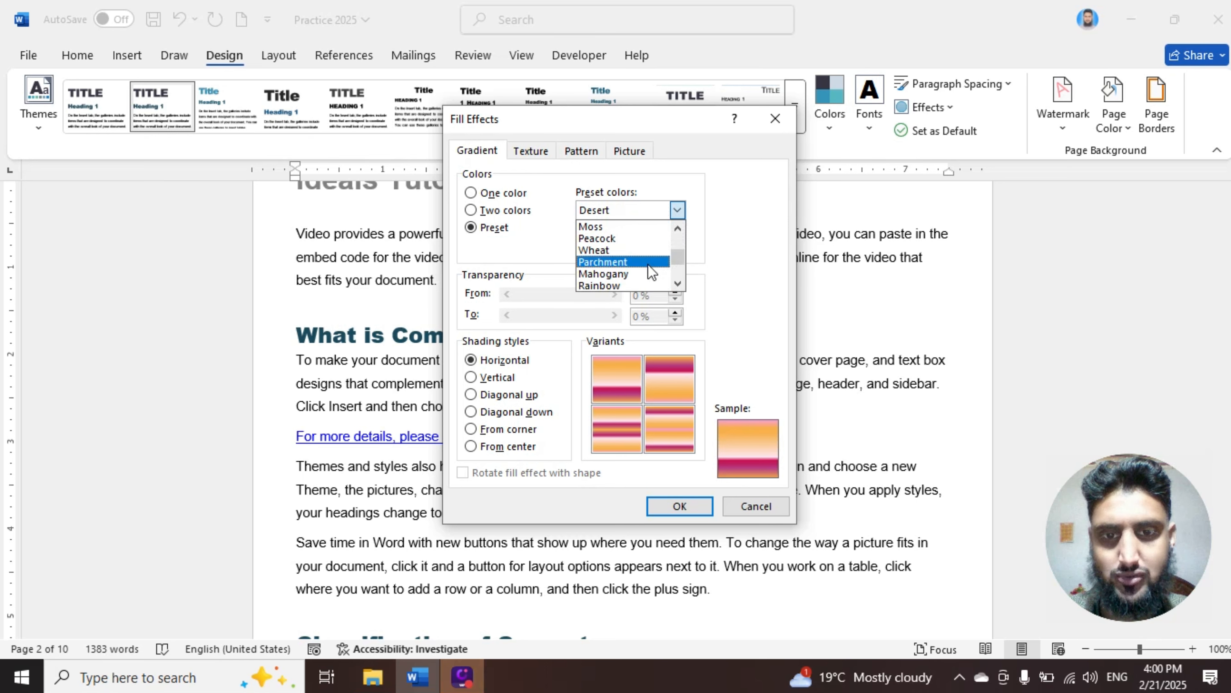
pyautogui.click(616, 285)
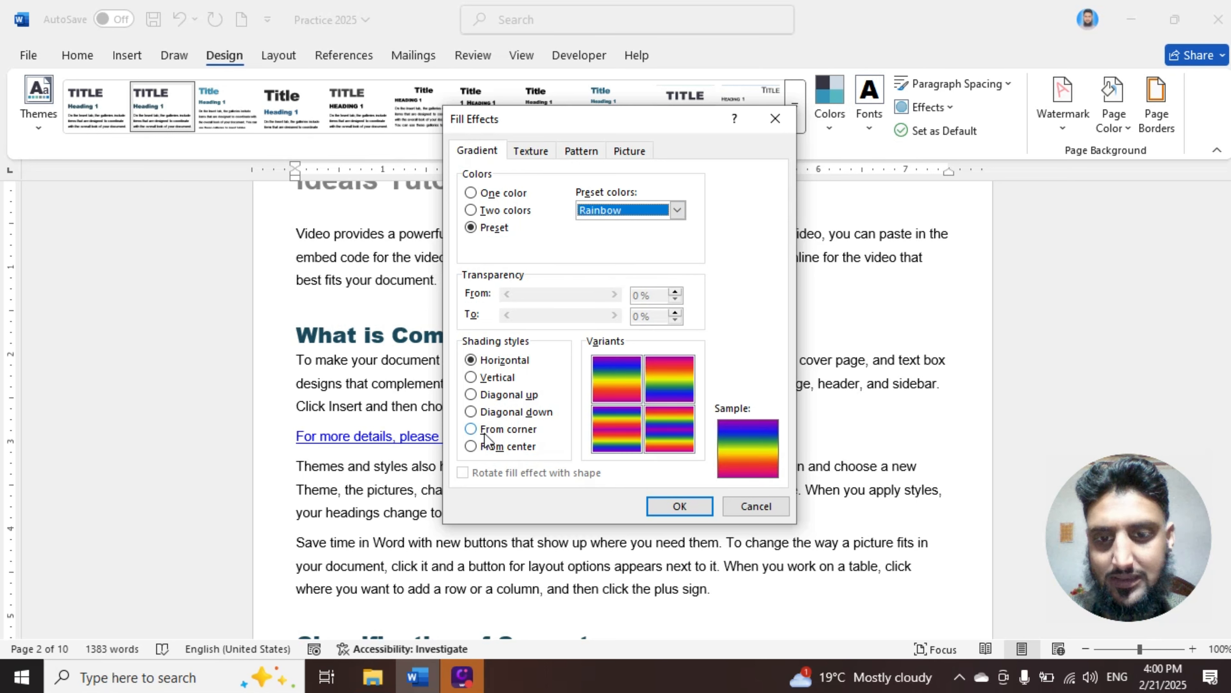
# Apply the Rainbow gradient to the pages with From center shading and the variant that is red in the middle.
pyautogui.click(471, 446)
pyautogui.click(471, 429)
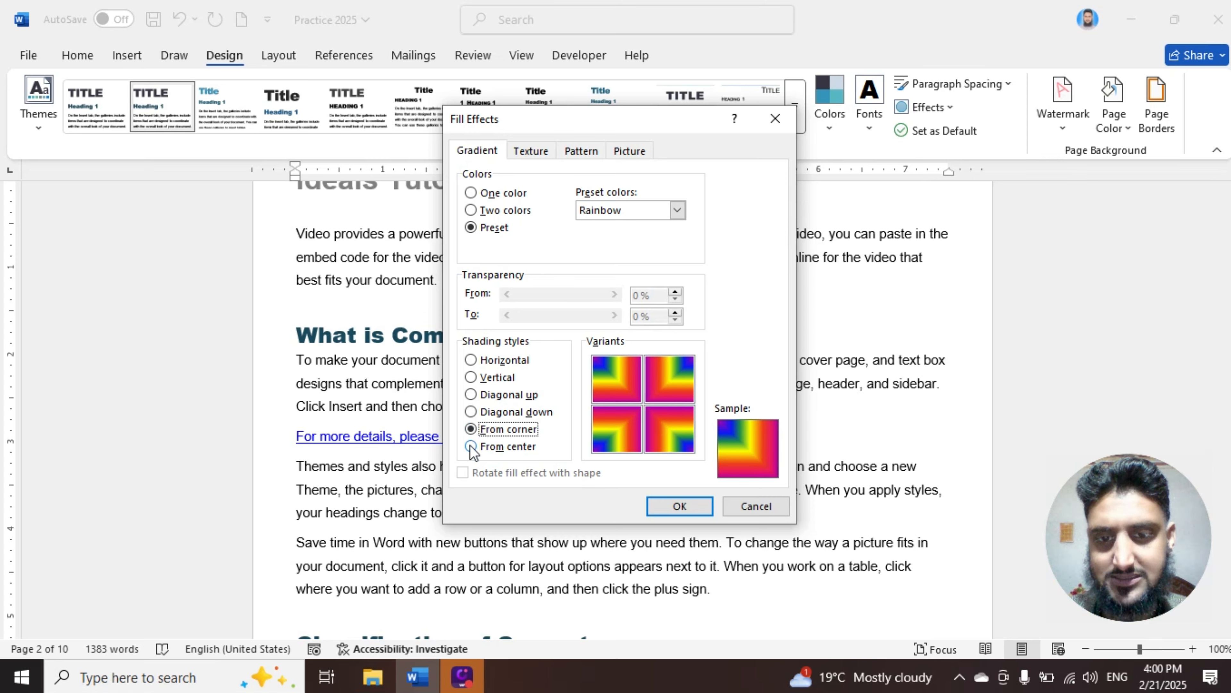
pyautogui.click(471, 446)
pyautogui.click(678, 376)
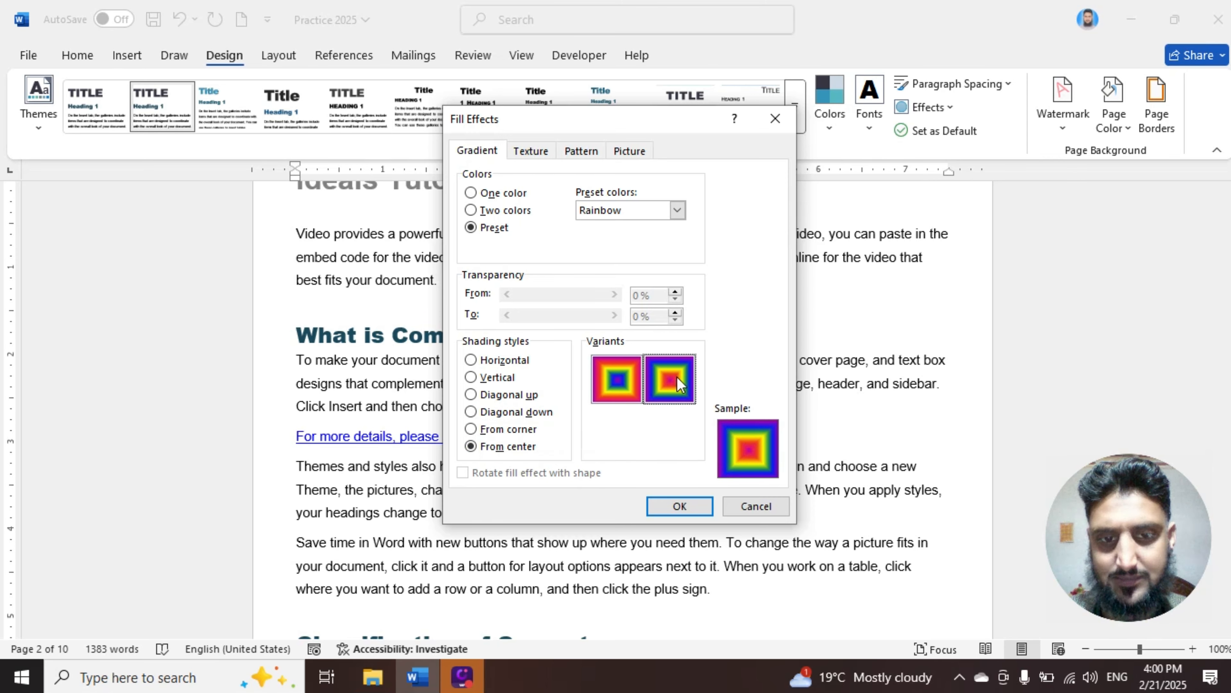
pyautogui.click(680, 506)
pyautogui.scroll(-6, 763, 468)
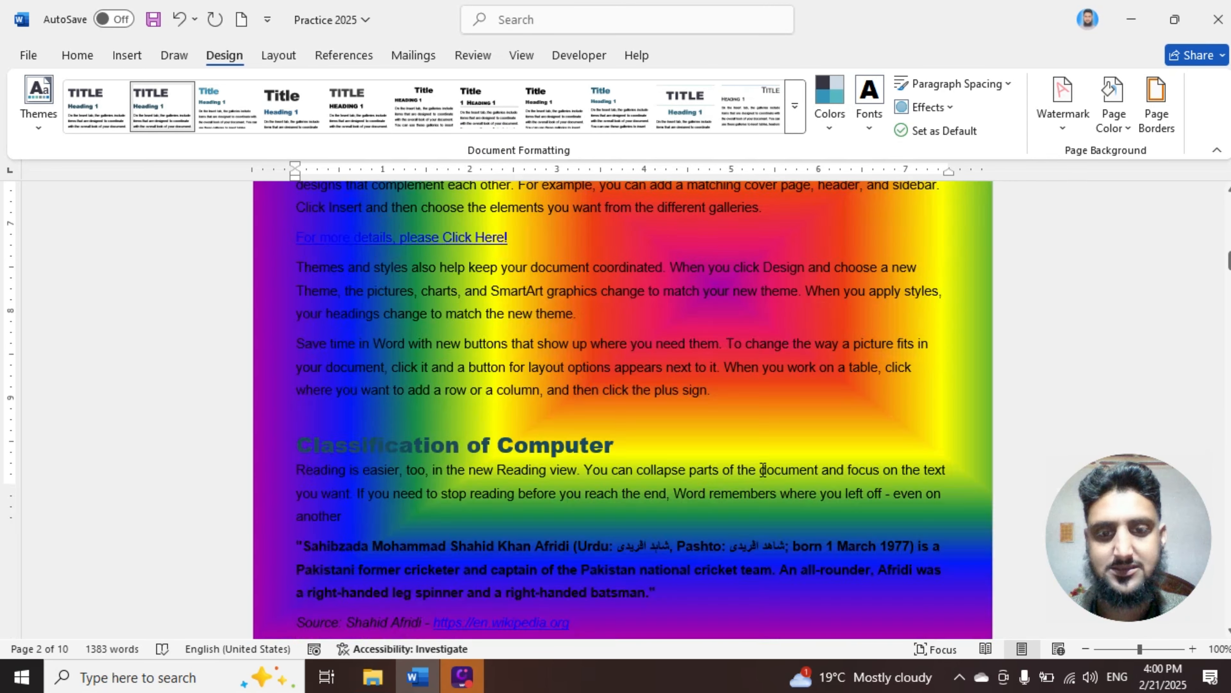
pyautogui.scroll(9, 762, 469)
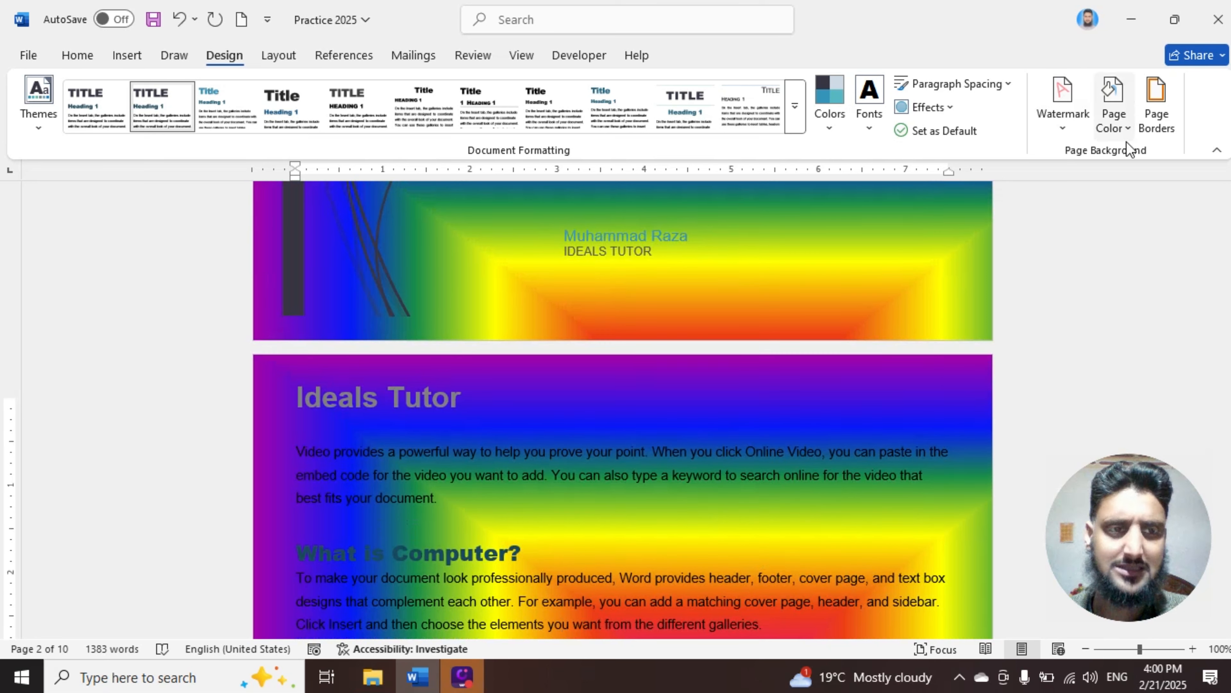
# Remove the gradient page color from the document.
pyautogui.click(1120, 130)
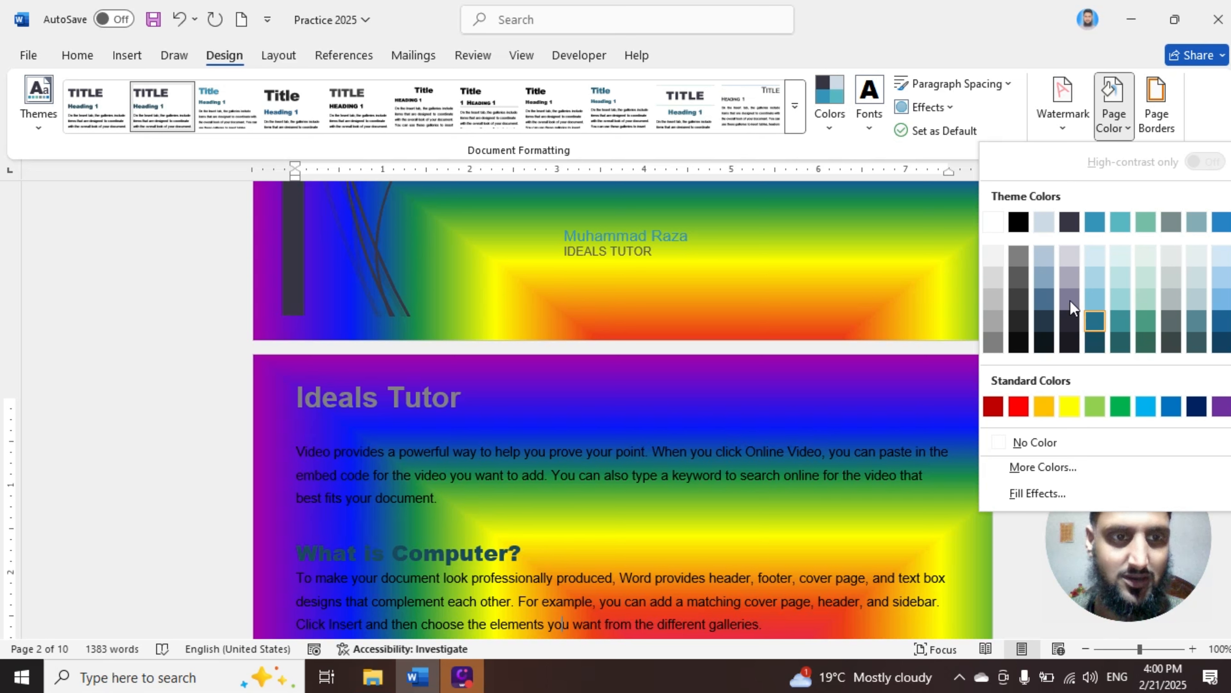
pyautogui.press('Escape')
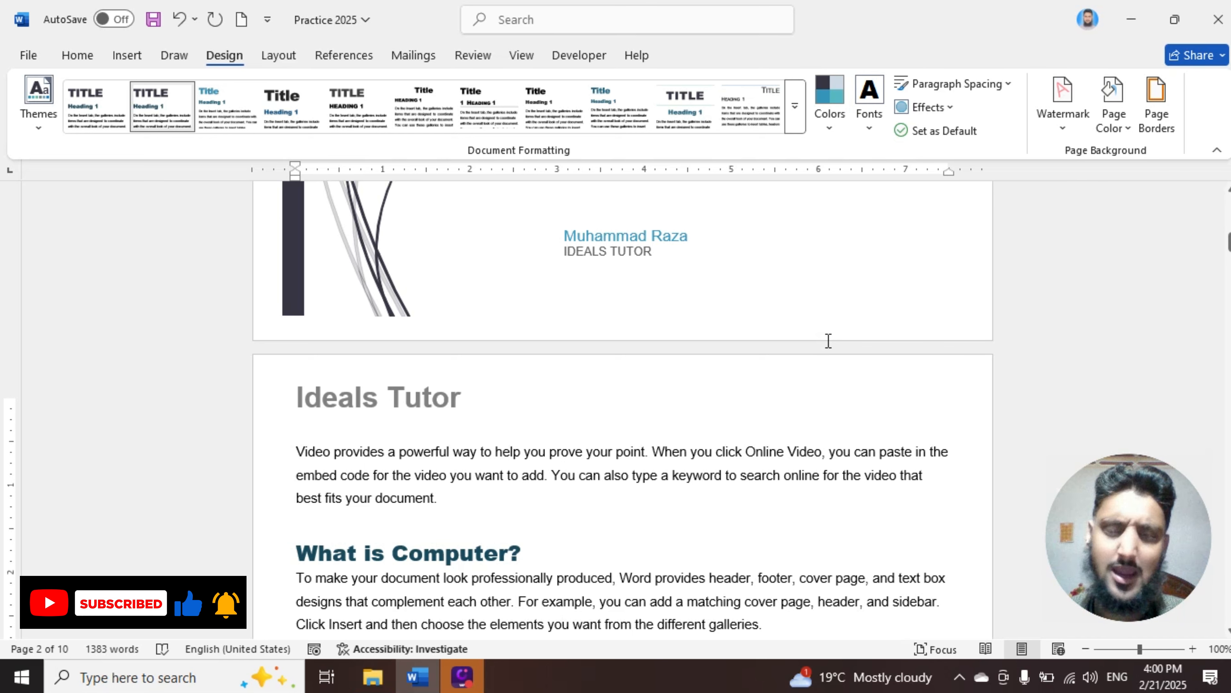
# Start a page border, compare the Box and Shadow settings, then choose 3-D with the thin-thick-thin triple line style.
pyautogui.click(1163, 115)
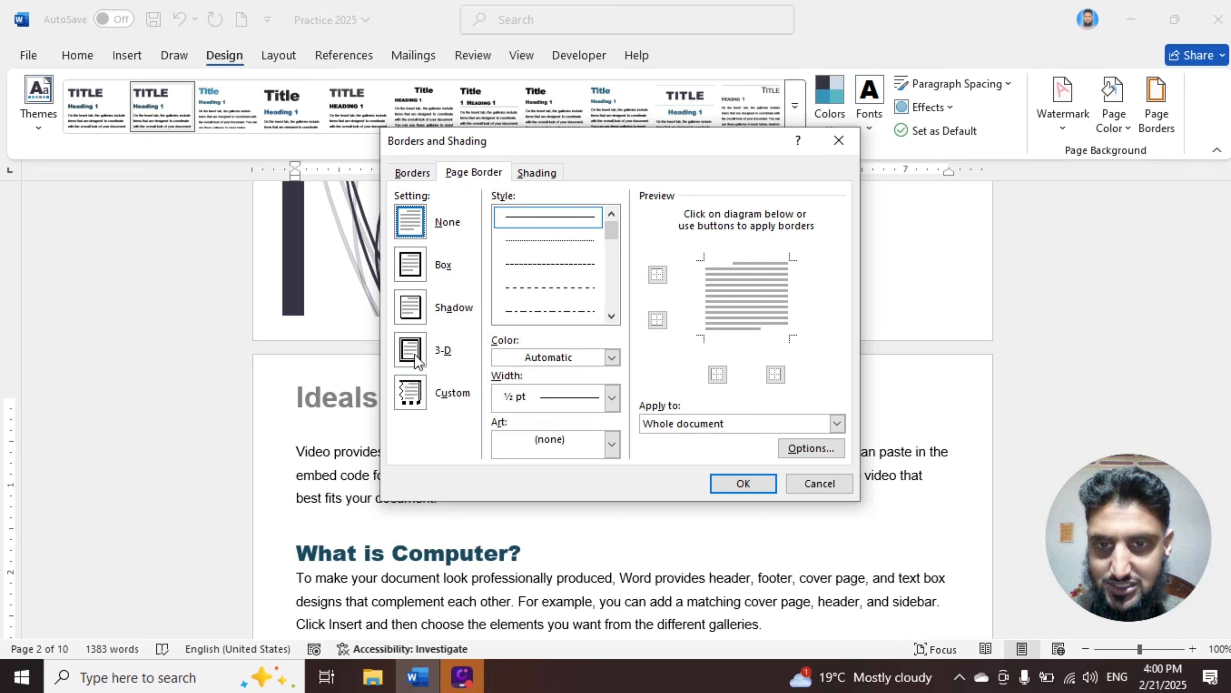
pyautogui.click(411, 269)
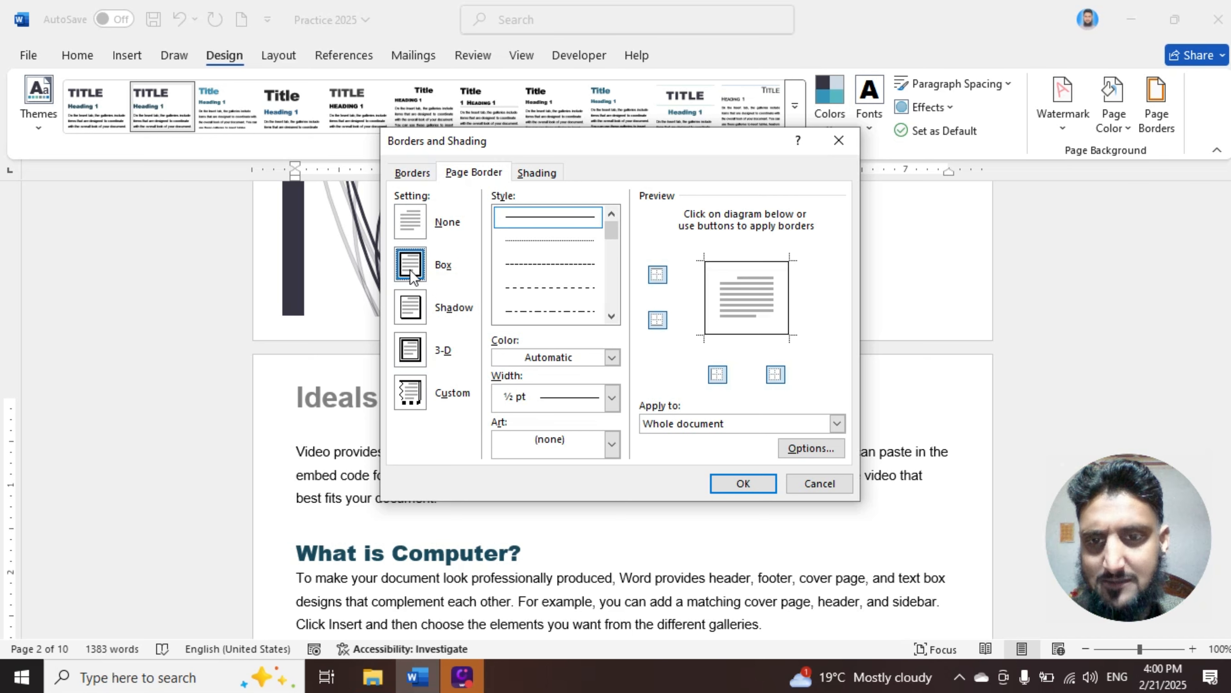
pyautogui.click(420, 314)
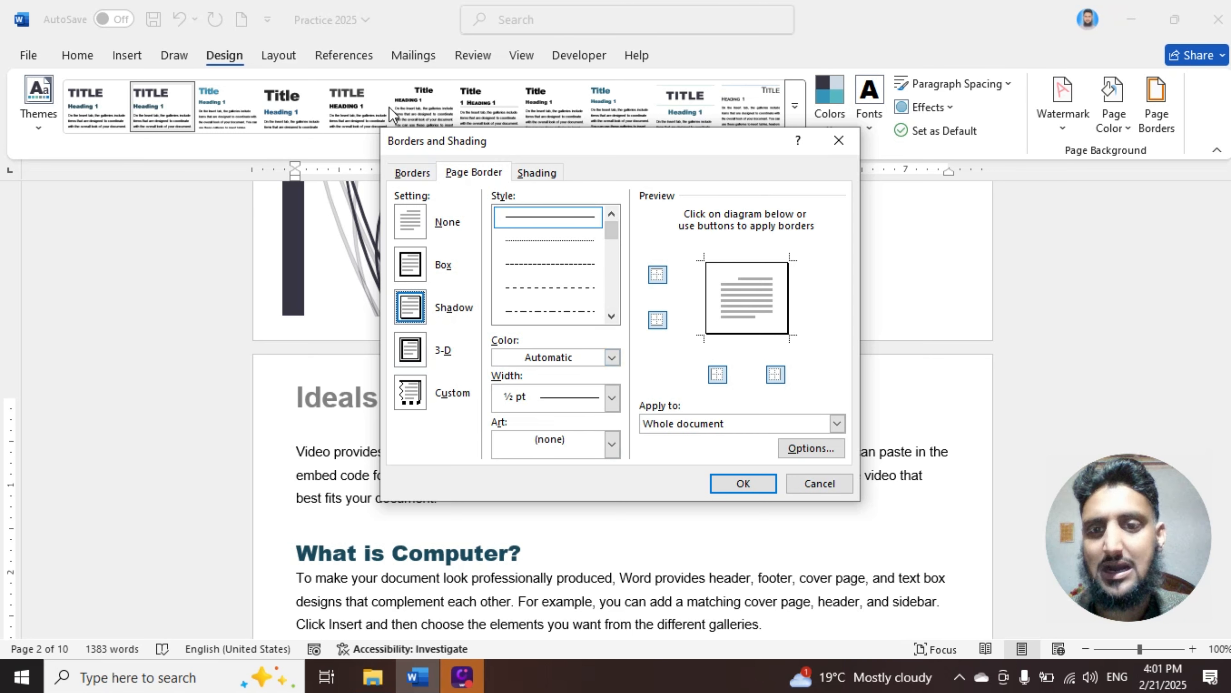
pyautogui.click(410, 357)
pyautogui.click(612, 316)
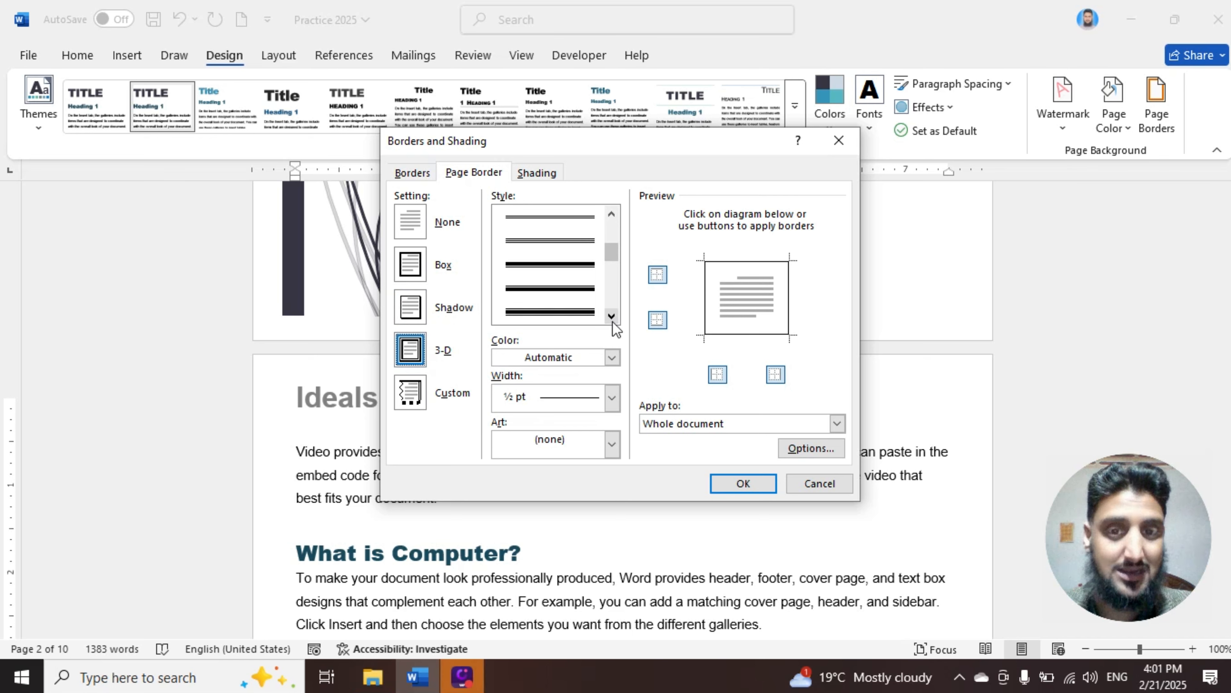
pyautogui.click(588, 313)
# Set the page border width to 2 ¼ pt, keep the Automatic color, and apply the border to the whole document.
pyautogui.click(611, 397)
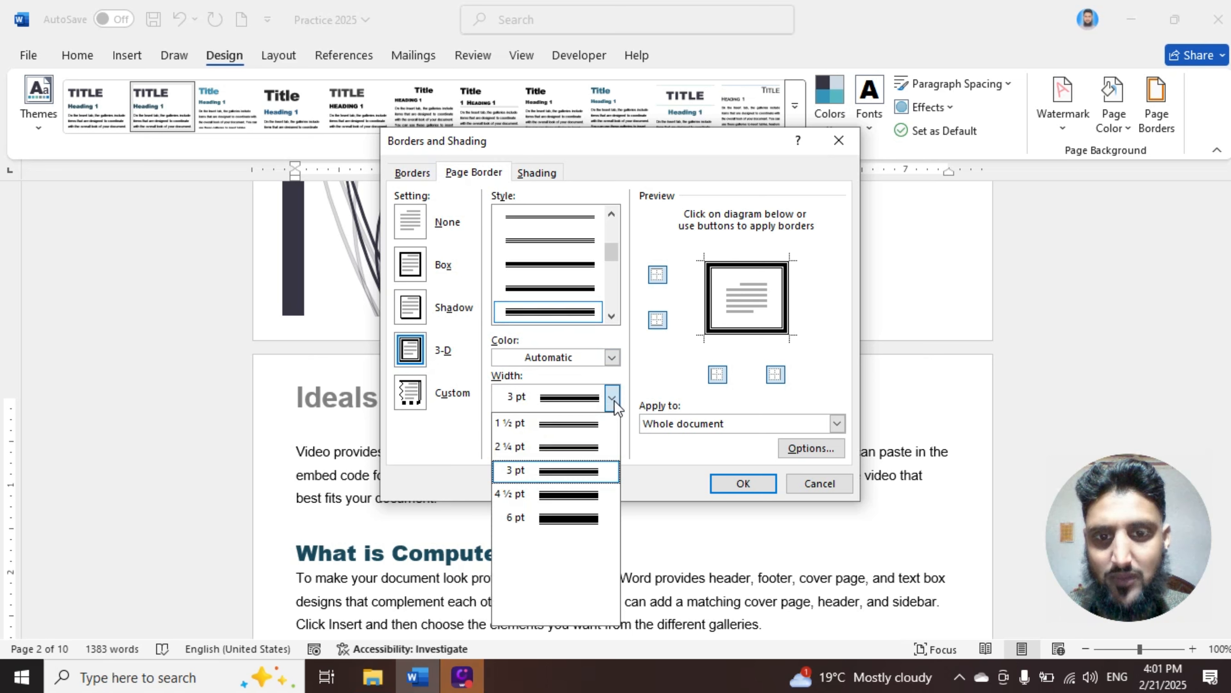
pyautogui.click(571, 439)
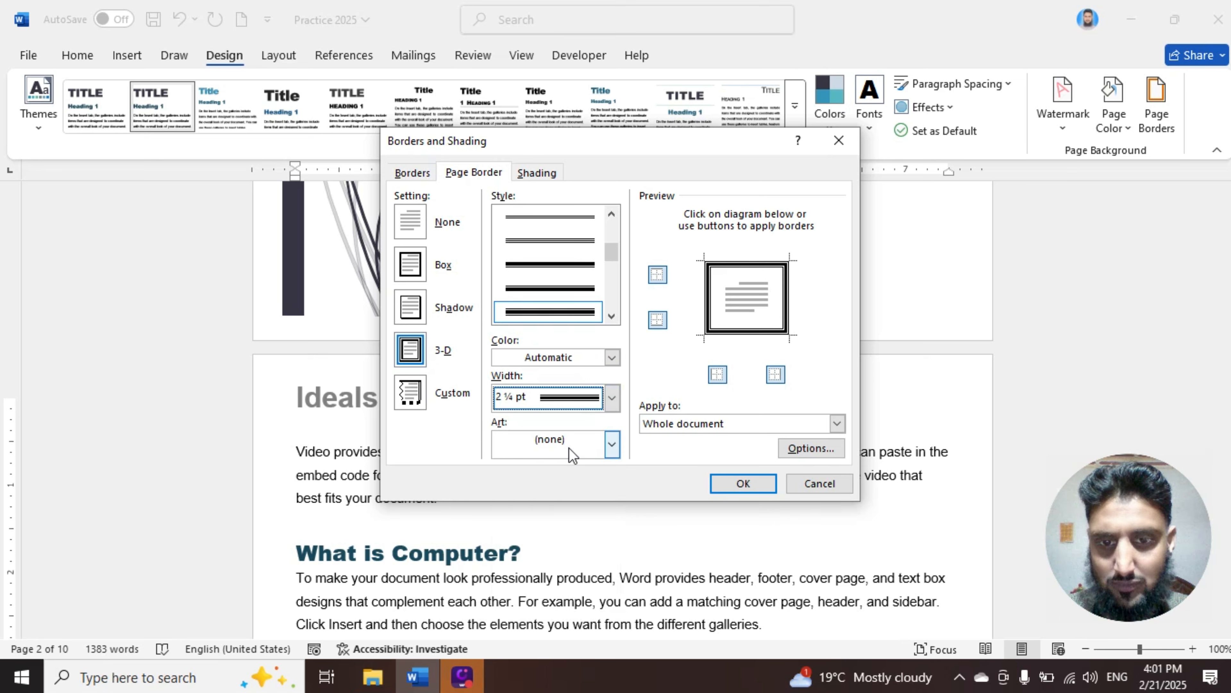
pyautogui.click(612, 358)
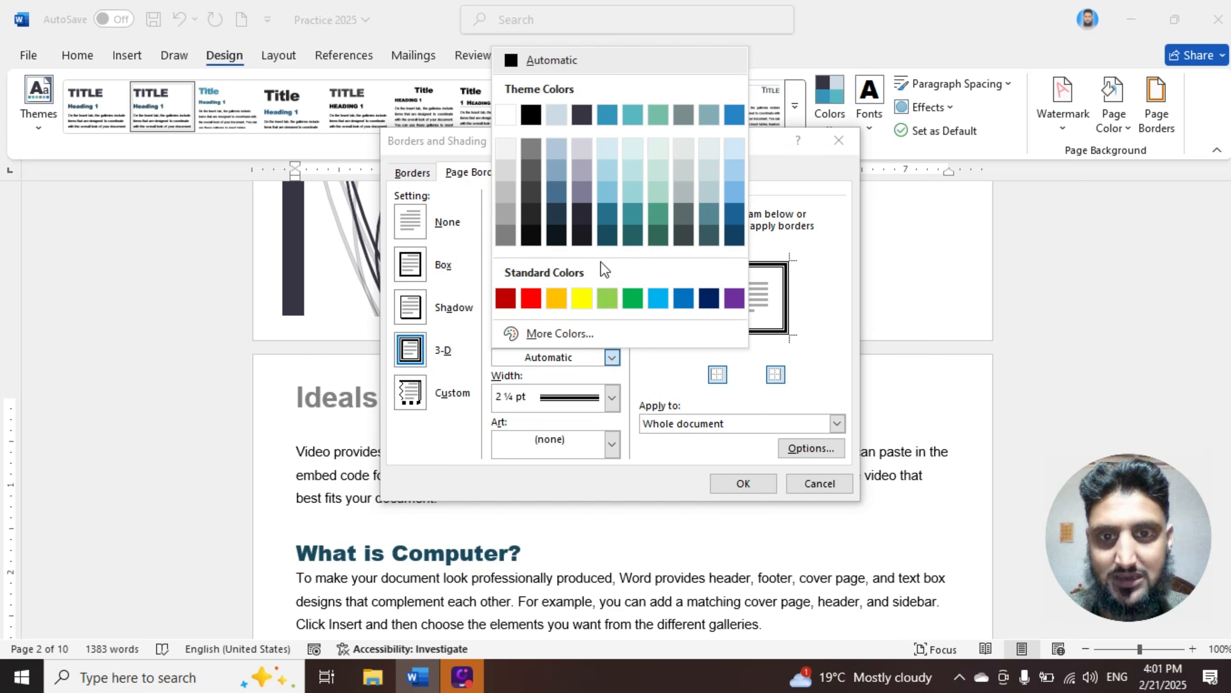
pyautogui.click(669, 373)
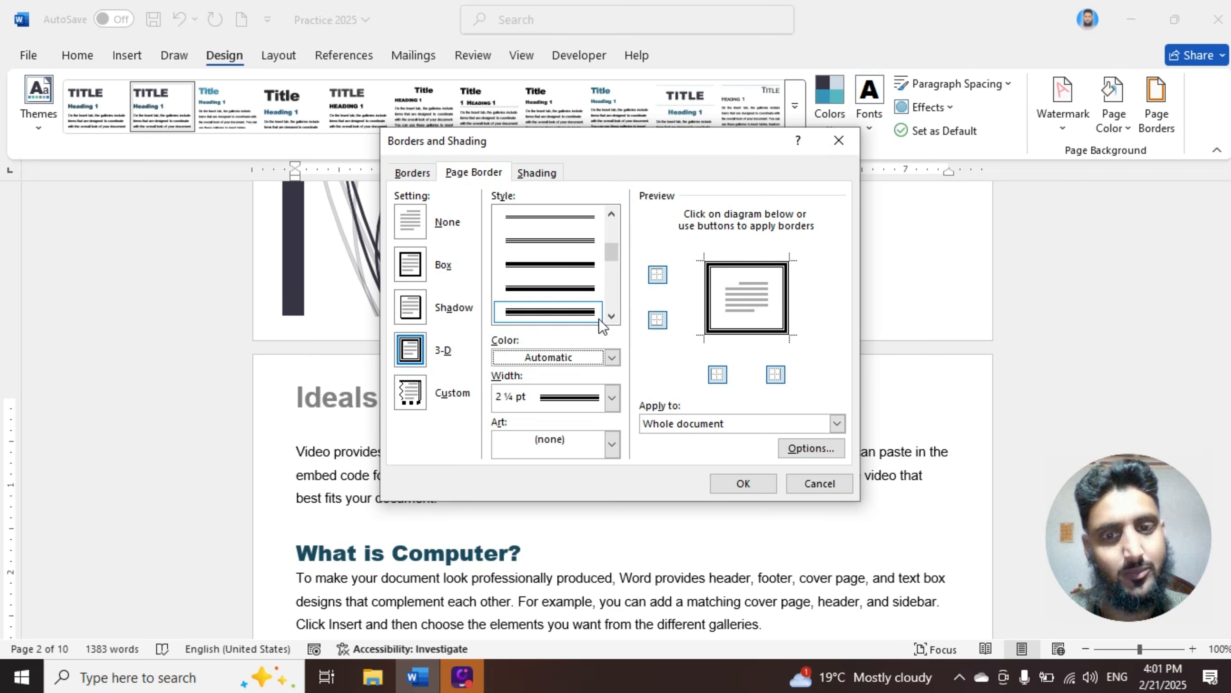
pyautogui.click(752, 484)
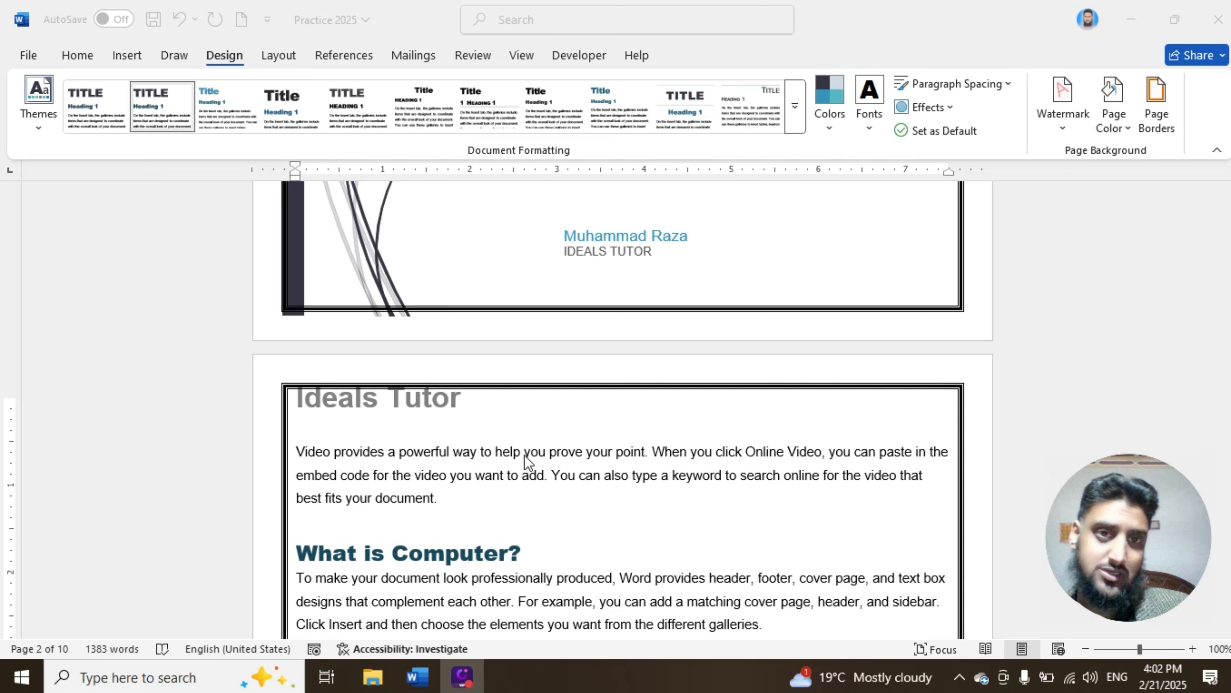
pyautogui.scroll(12, 524, 456)
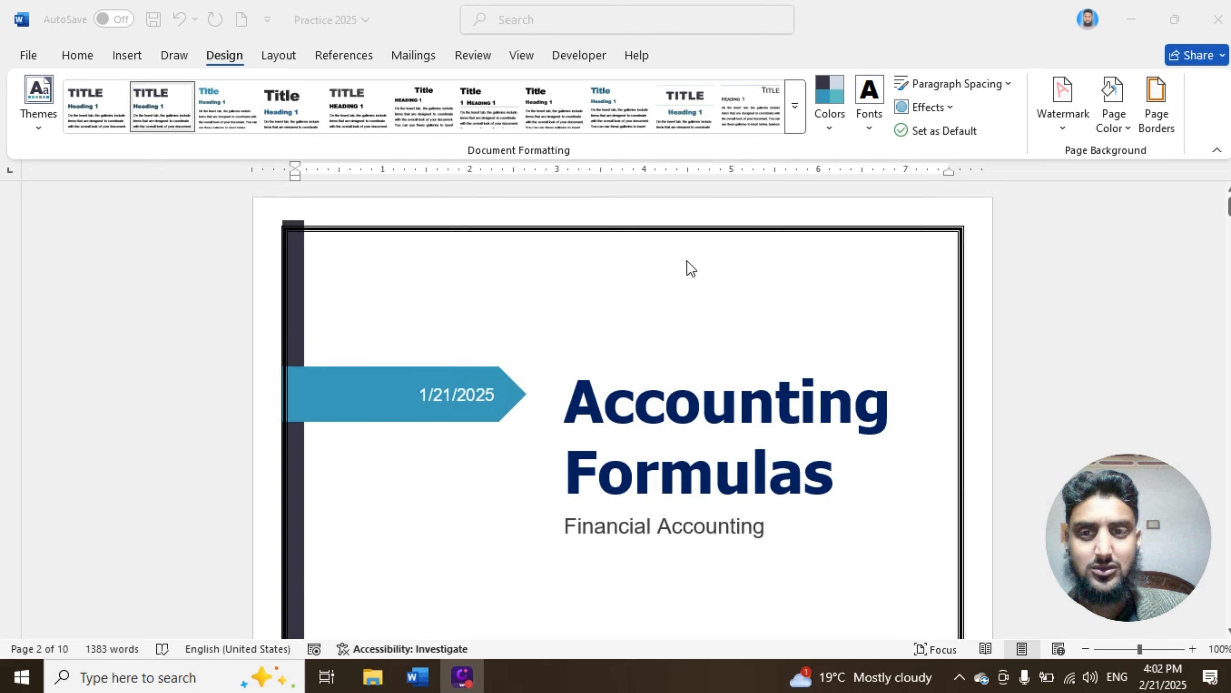
pyautogui.scroll(-15, 681, 316)
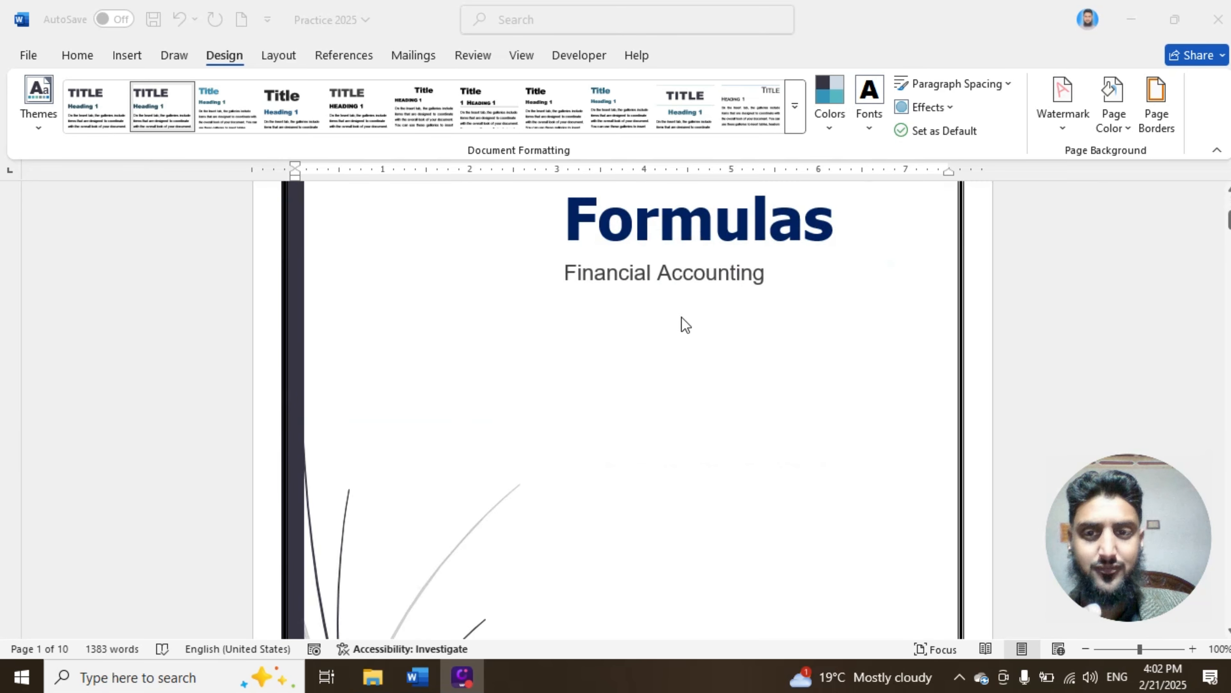
pyautogui.scroll(5, 681, 317)
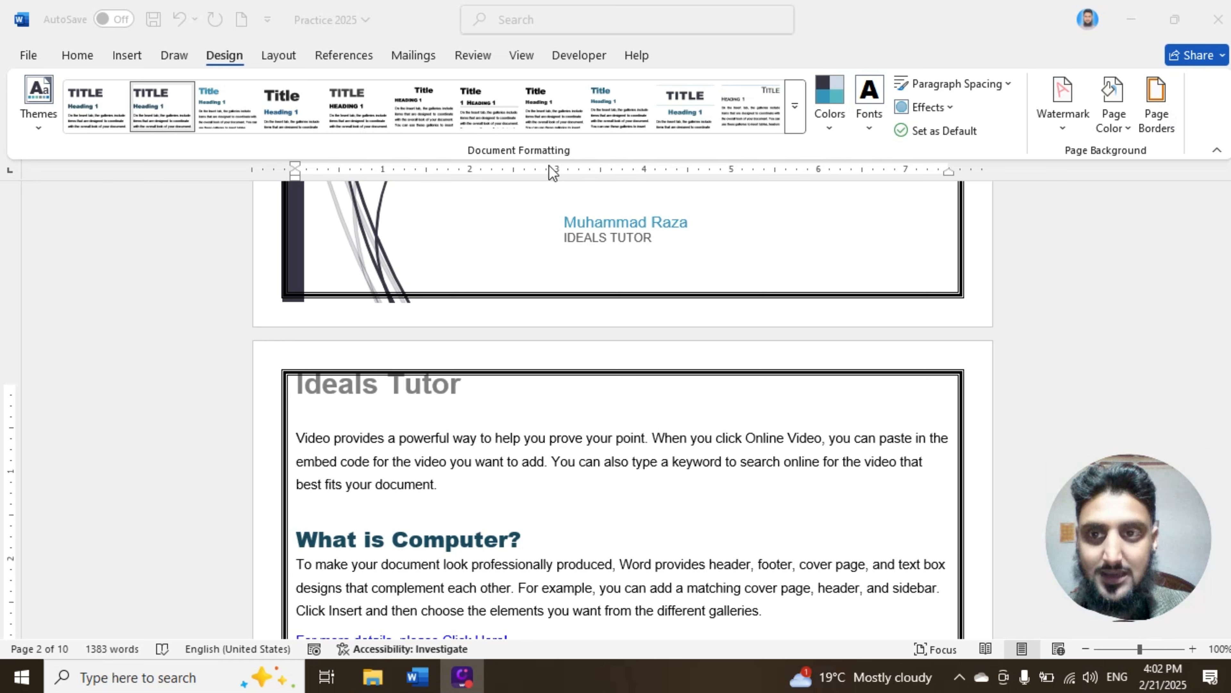
# Review the page break and section break types available for the document.
pyautogui.click(286, 59)
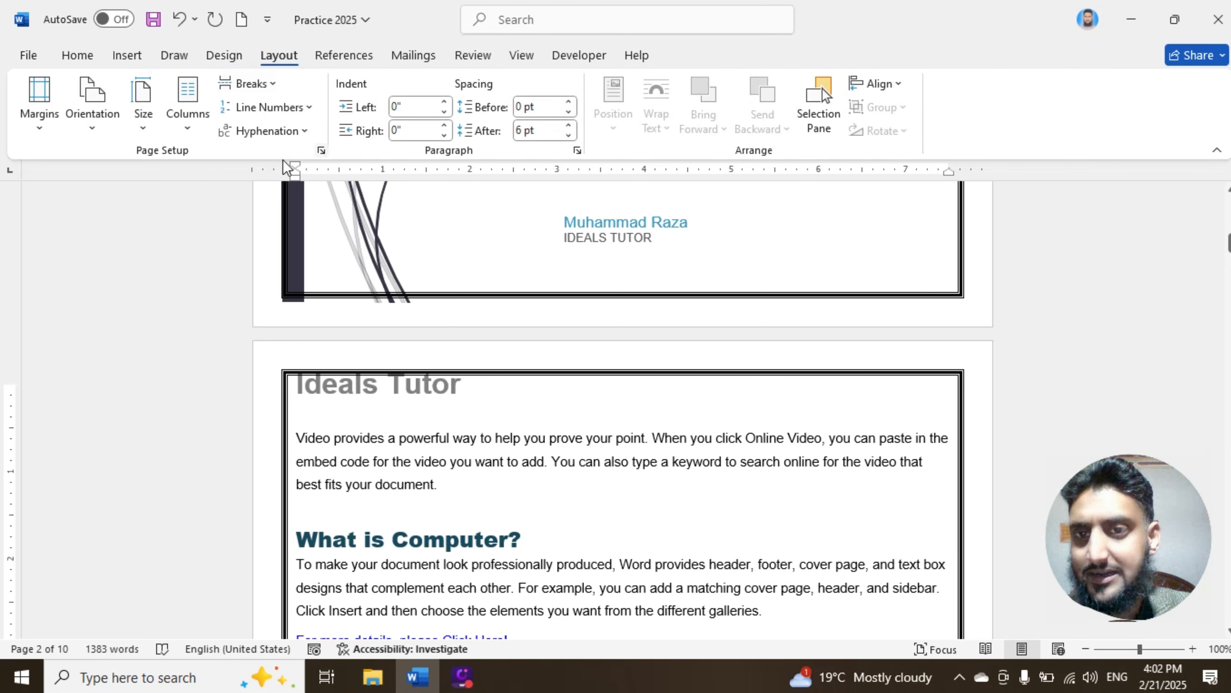
pyautogui.click(272, 87)
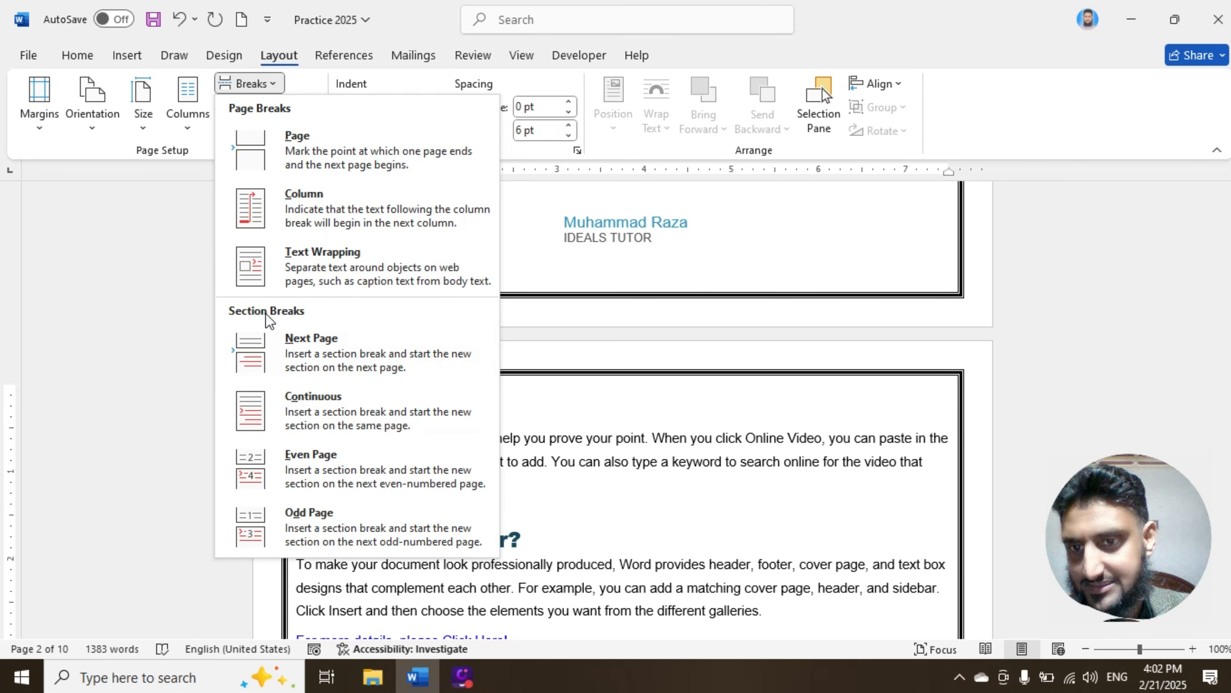
pyautogui.click(115, 154)
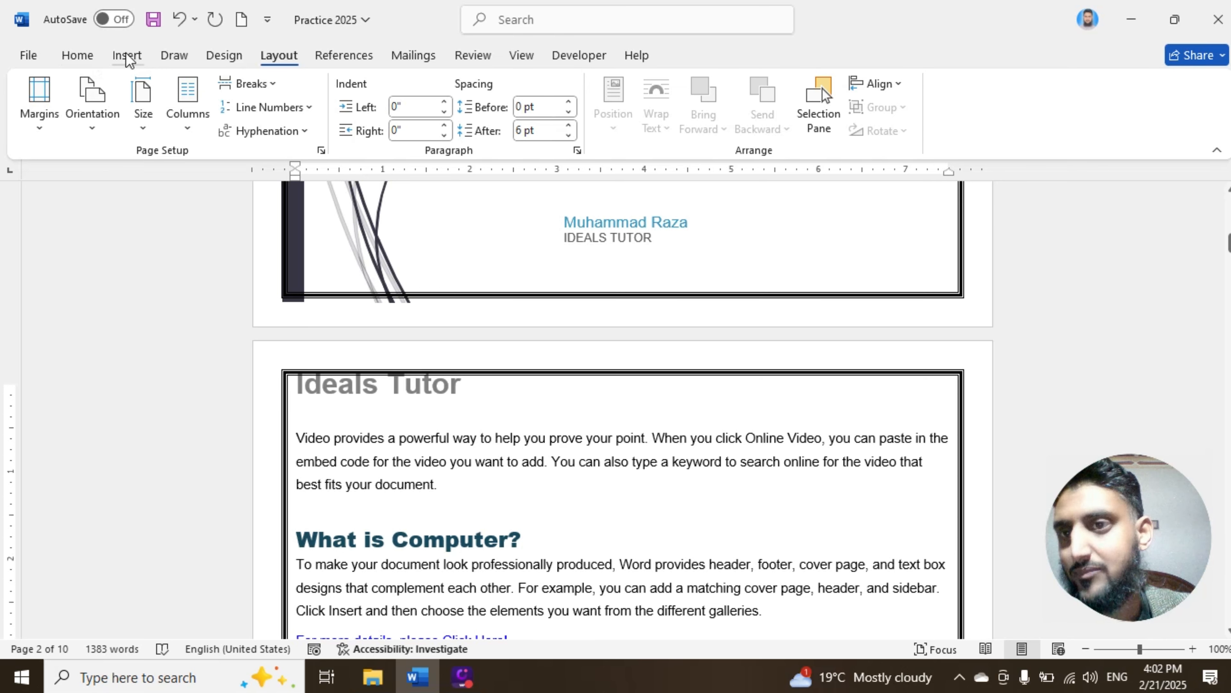
# Limit the existing page border to this section's pages except the first page, and check the cover page.
pyautogui.click(221, 58)
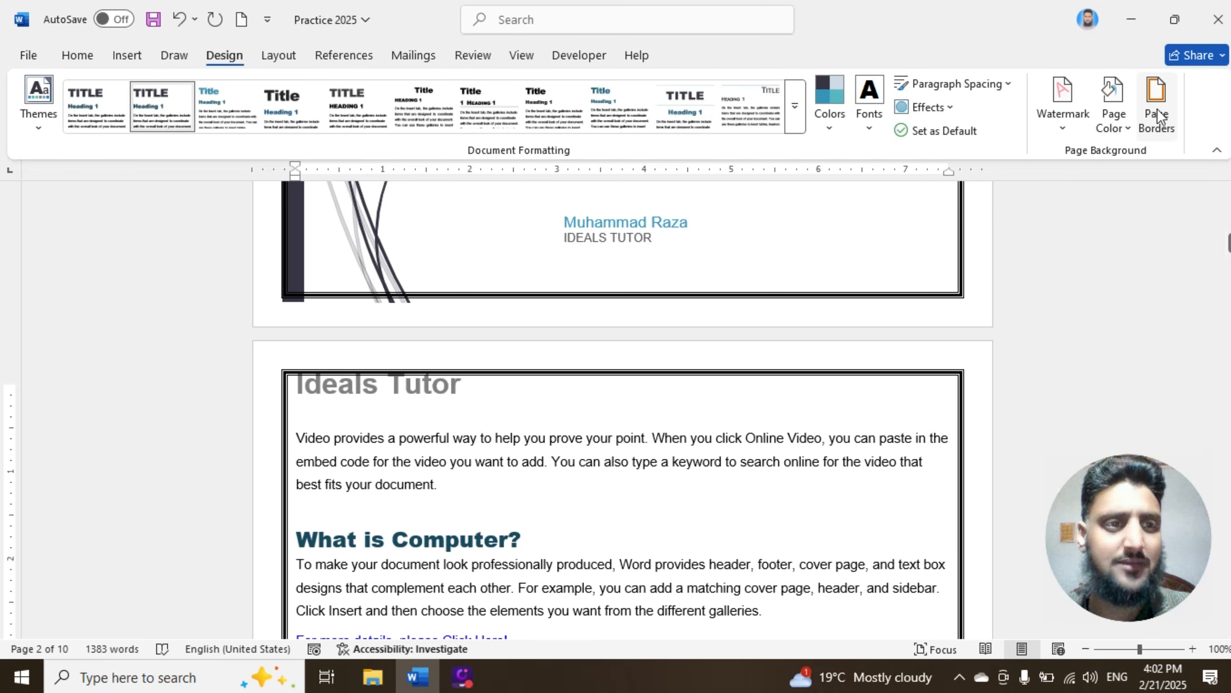
pyautogui.click(1157, 105)
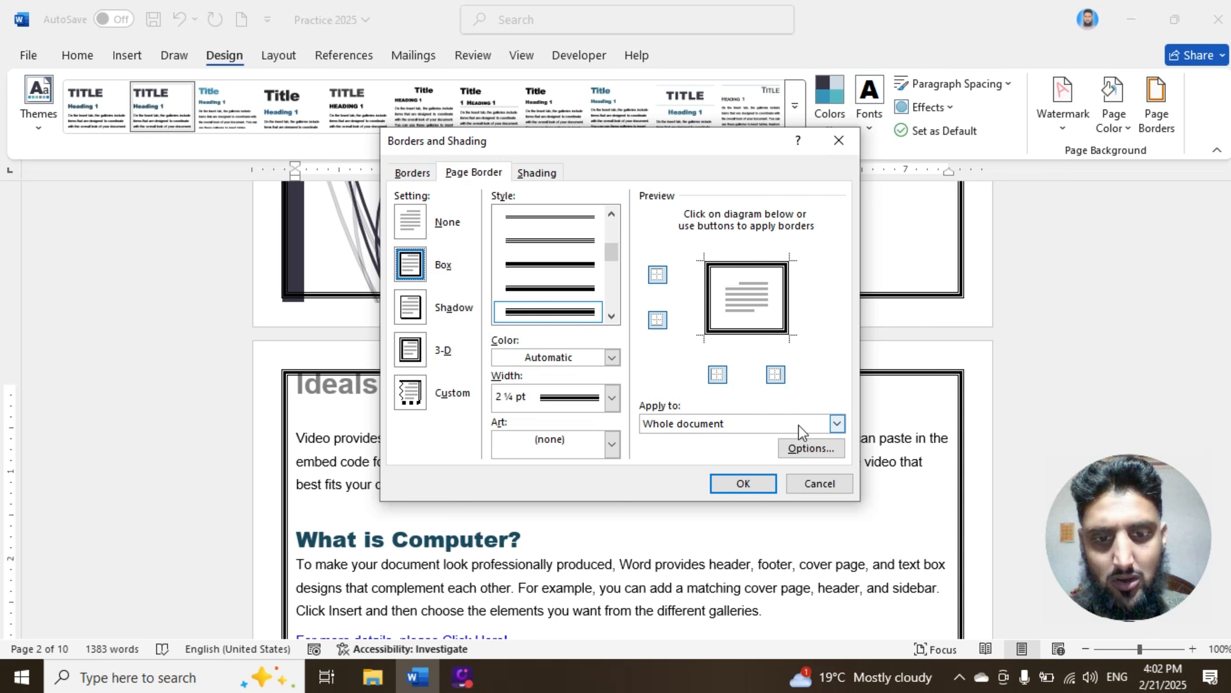
pyautogui.click(836, 425)
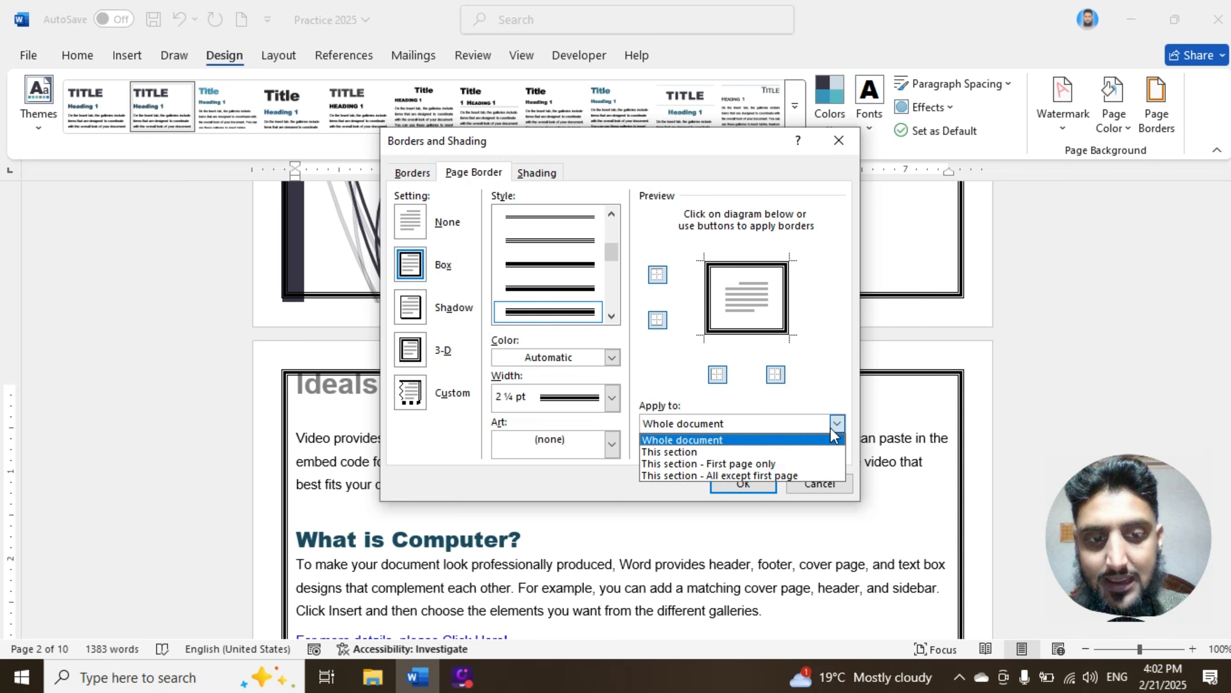
pyautogui.click(710, 476)
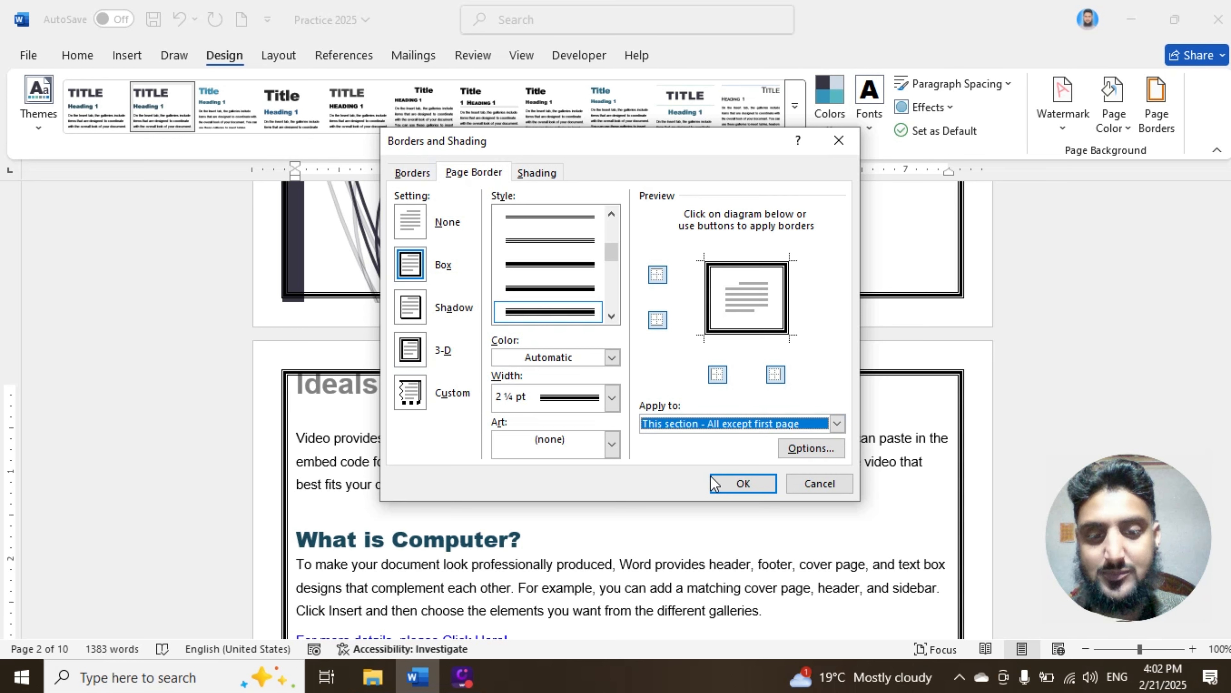
pyautogui.click(741, 484)
pyautogui.scroll(10, 735, 480)
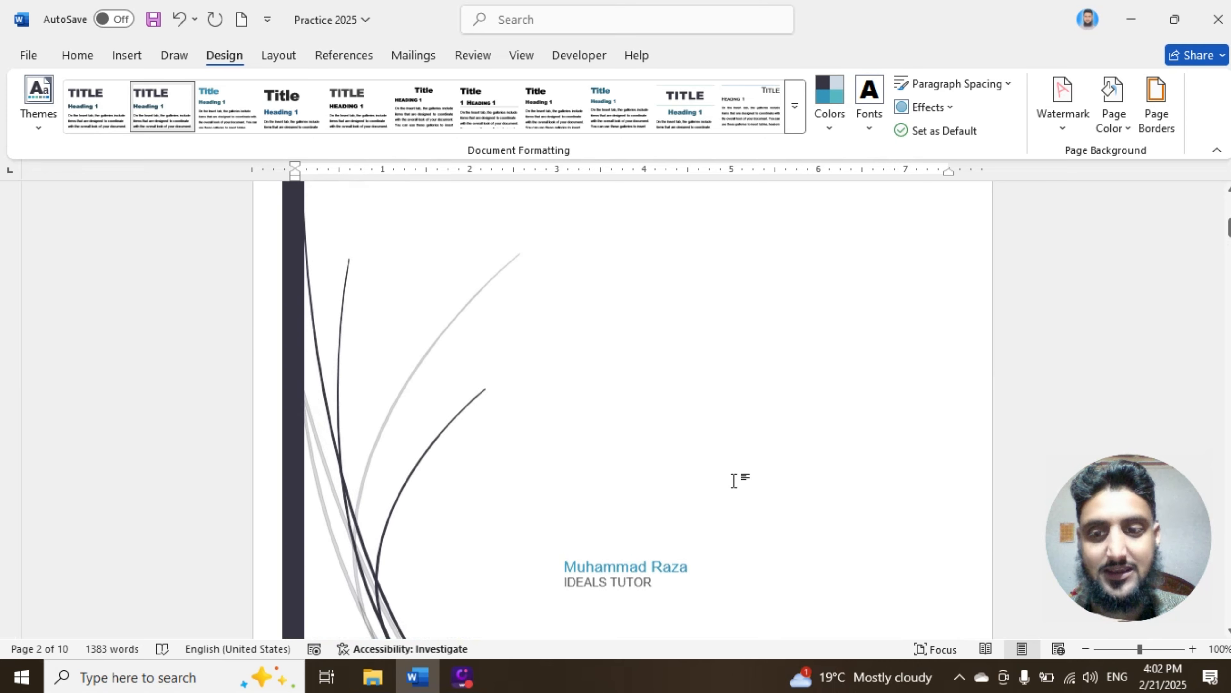
pyautogui.scroll(3, 735, 480)
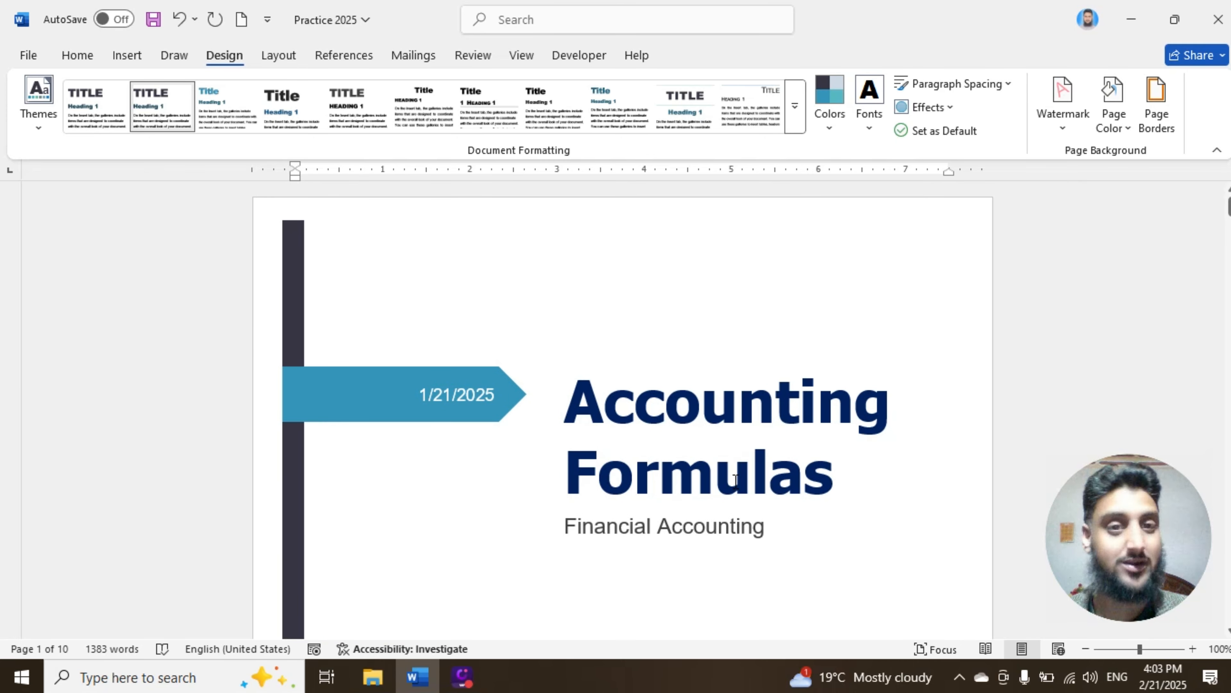
# Open the even page header "My YouTube Channel" for editing and set its distance from the top to 0.4".
pyautogui.scroll(-10, 735, 479)
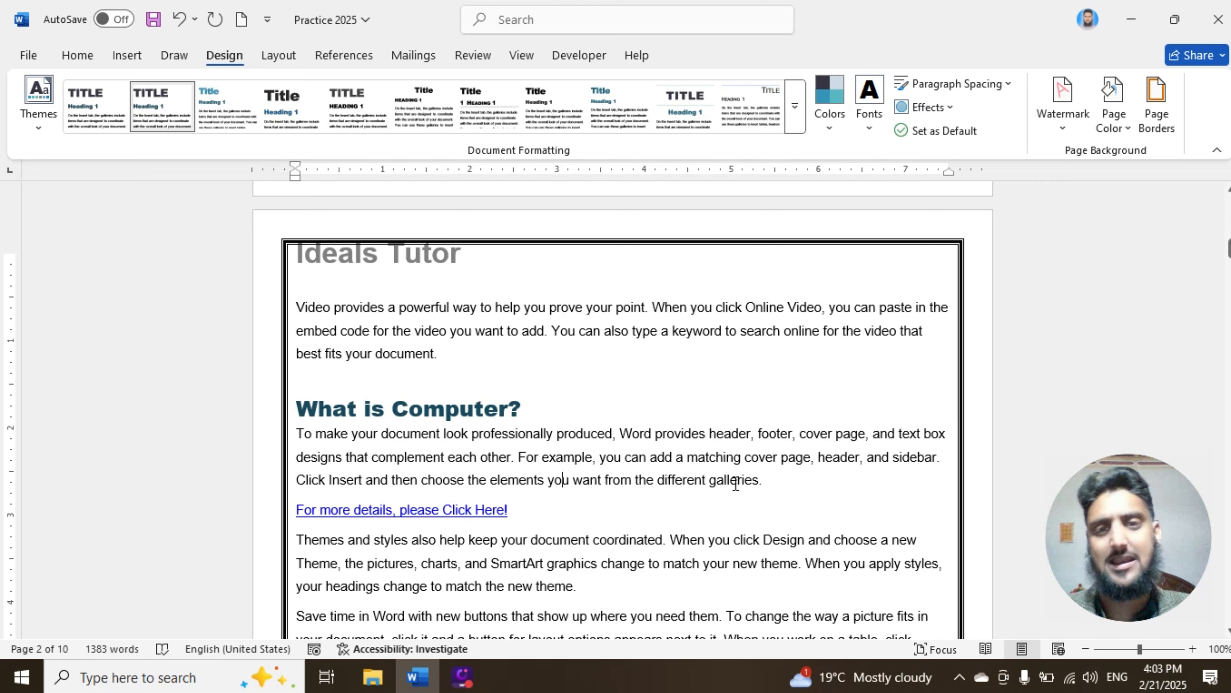
pyautogui.scroll(-15, 735, 482)
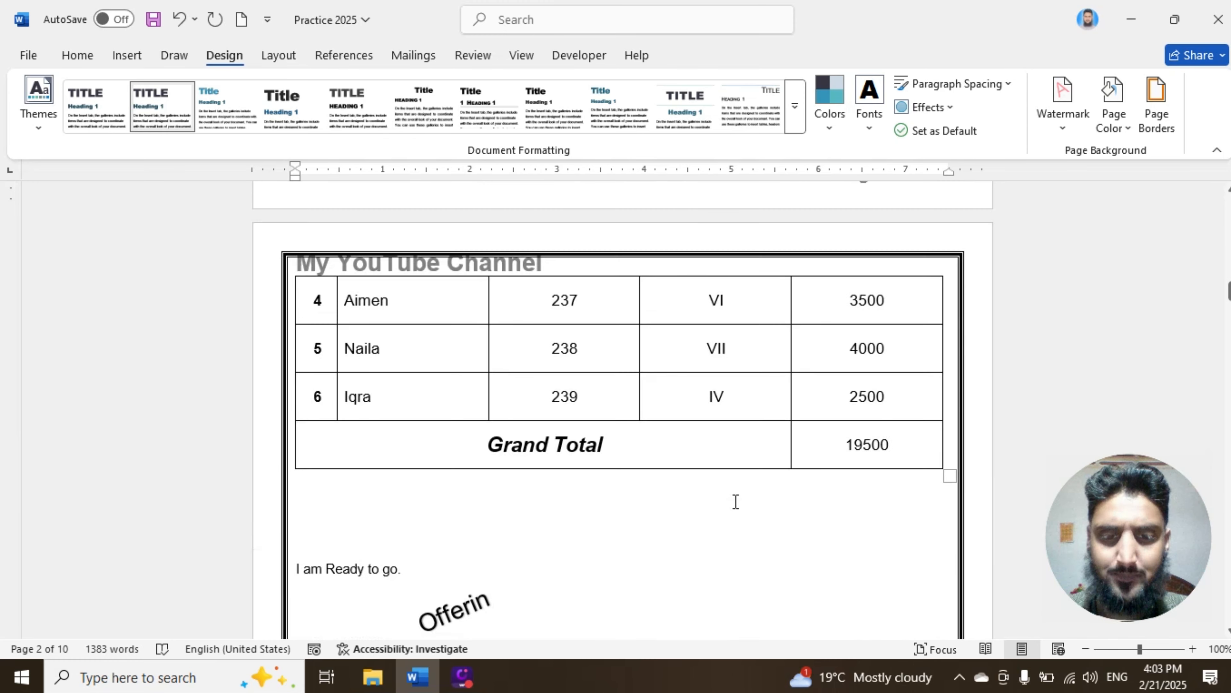
pyautogui.scroll(-7, 734, 552)
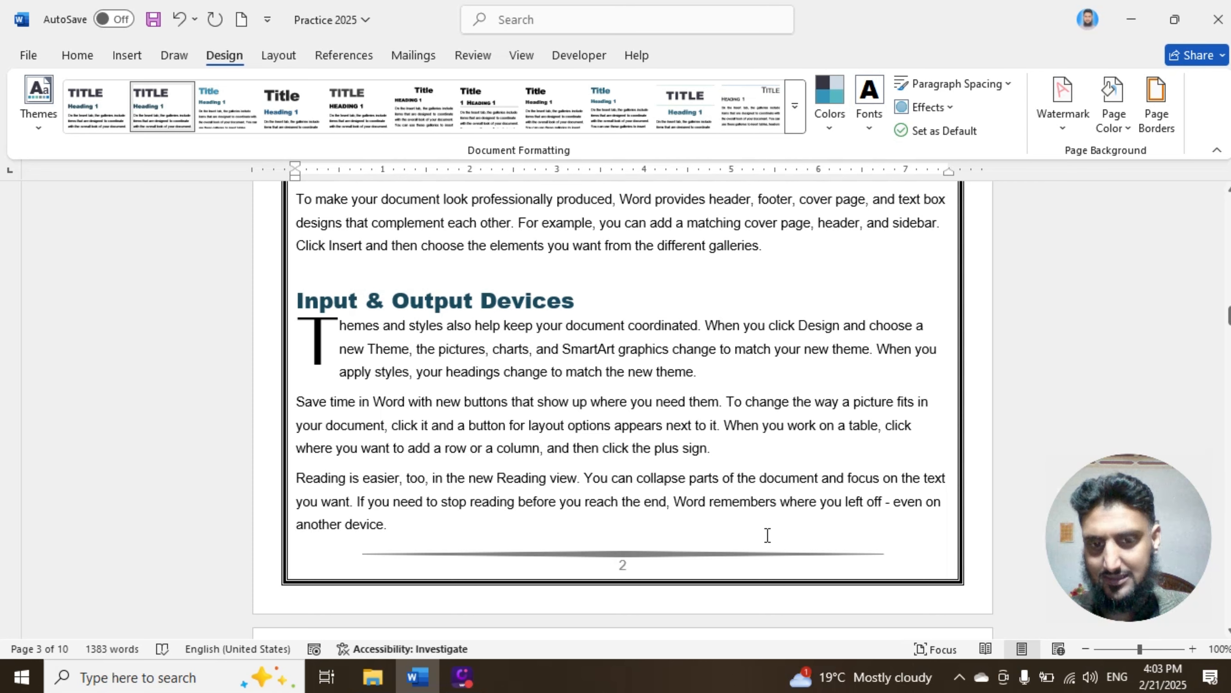
pyautogui.scroll(10, 581, 475)
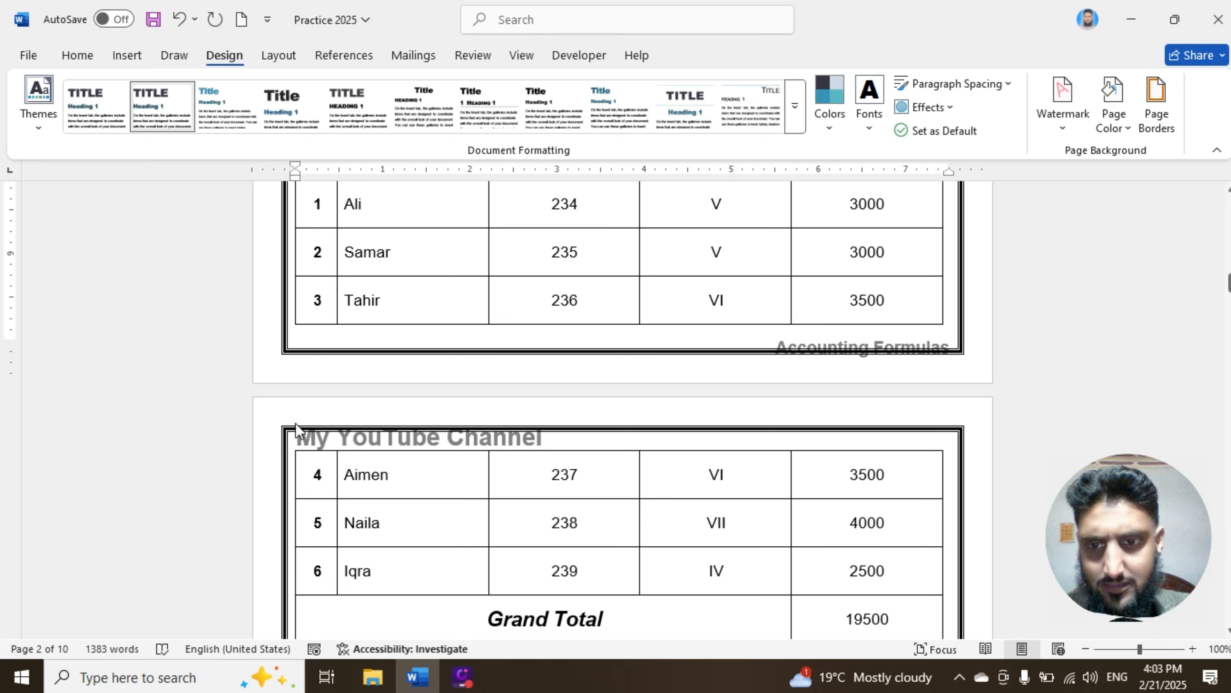
pyautogui.click(273, 418)
pyautogui.doubleClick(296, 435)
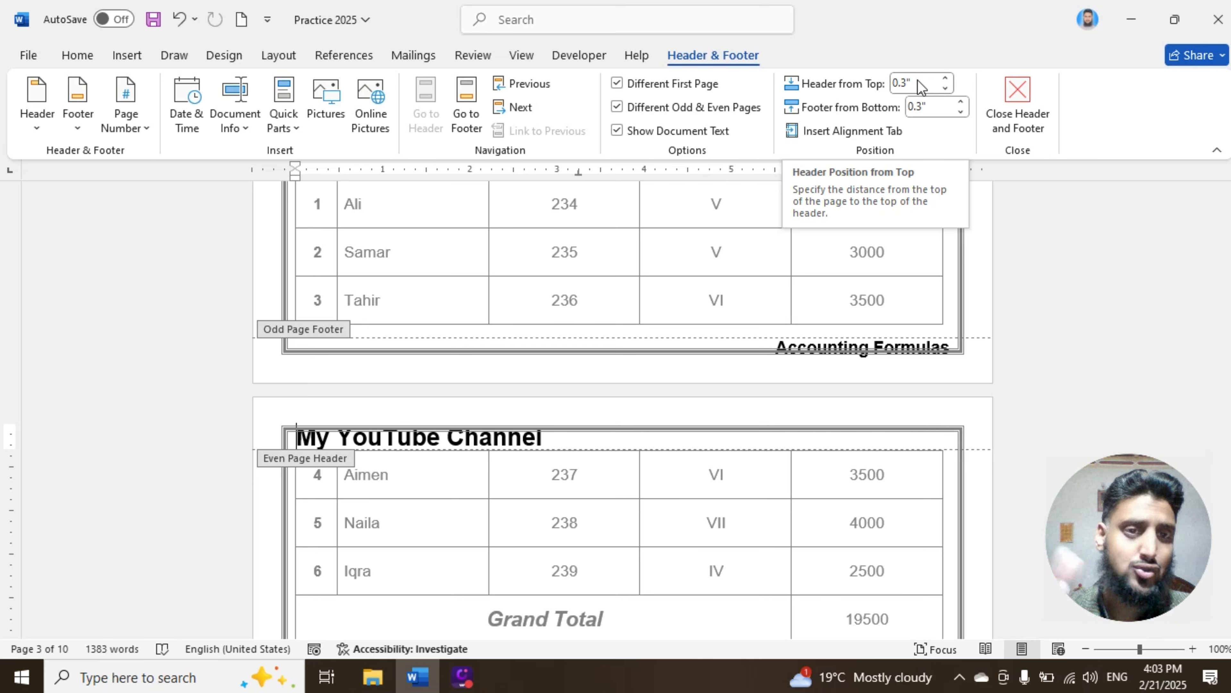
pyautogui.click(945, 78)
pyautogui.click(947, 79)
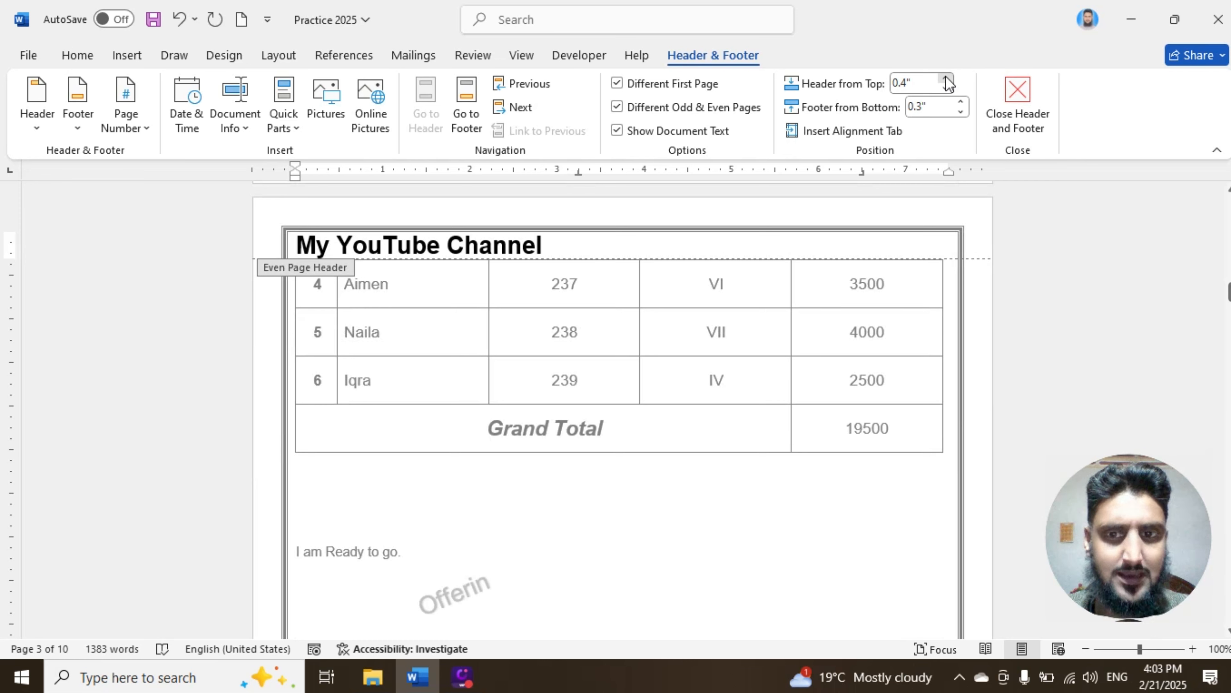
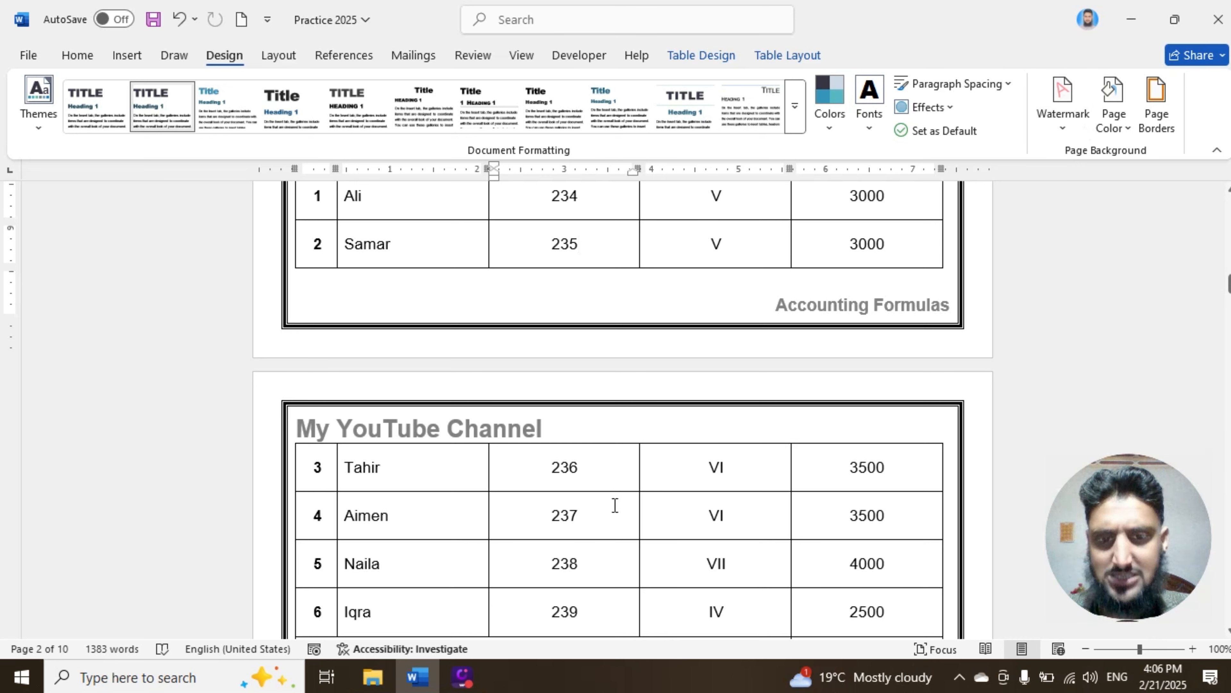
# Start a custom watermark, compare the picture option, then choose a text watermark reading "Ideals Tutor".
pyautogui.click(615, 520)
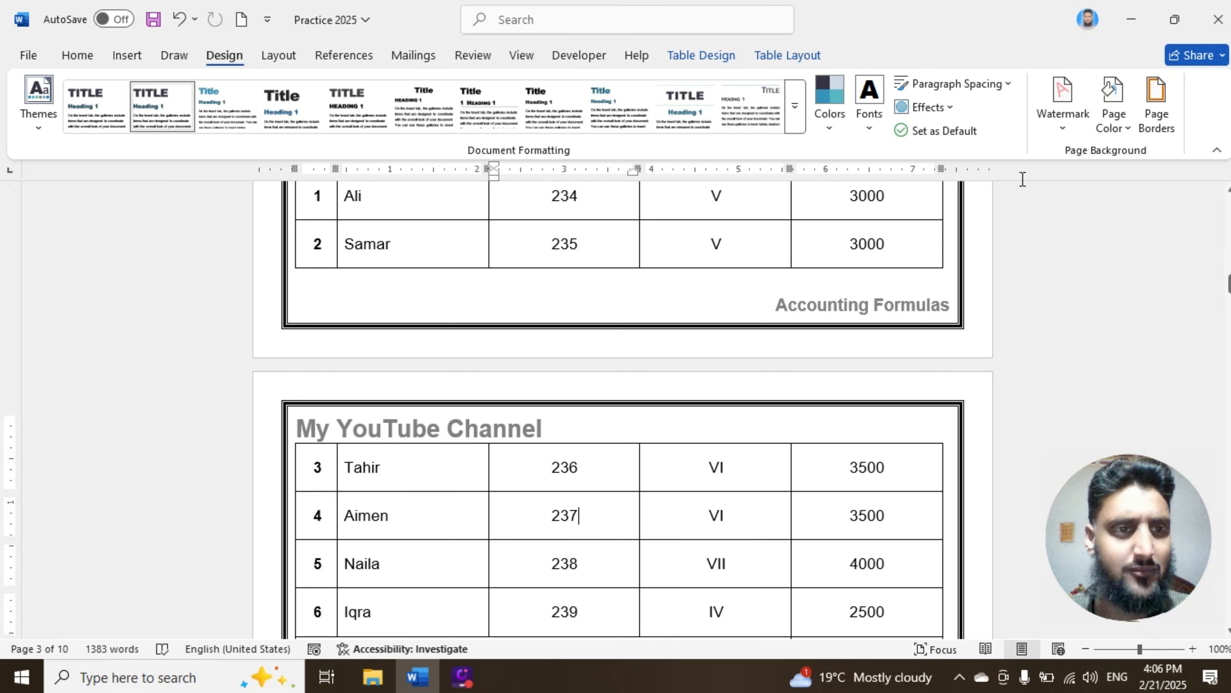
pyautogui.click(1068, 127)
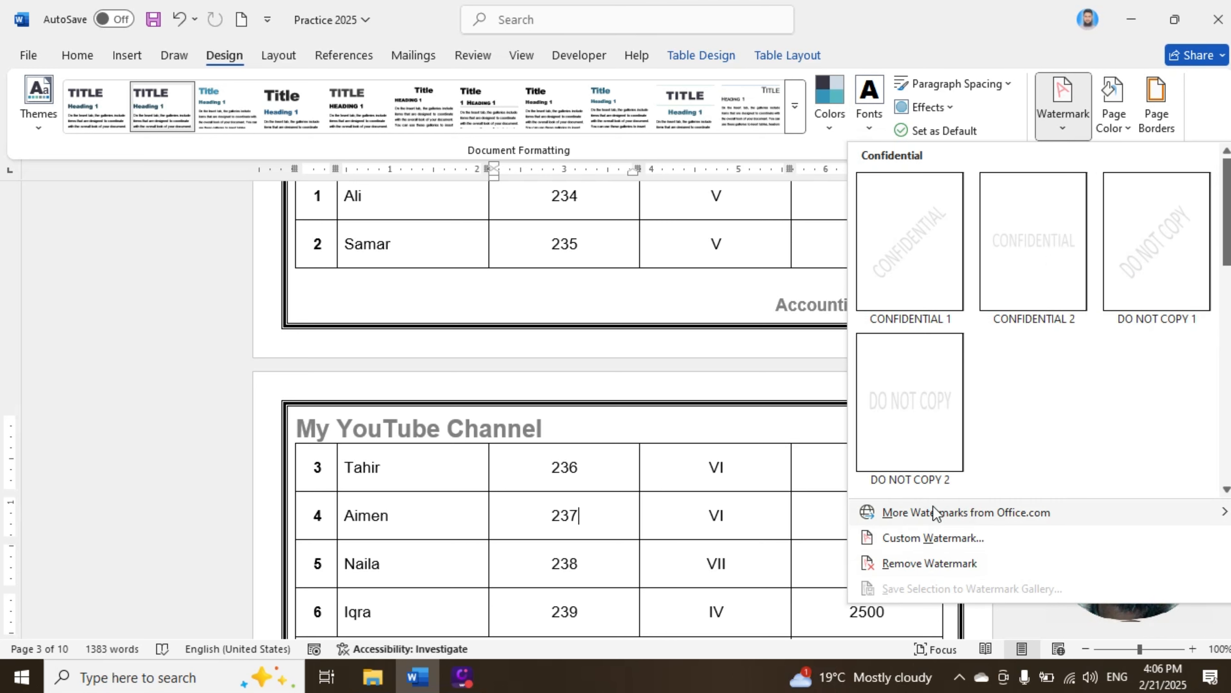
pyautogui.moveTo(971, 519)
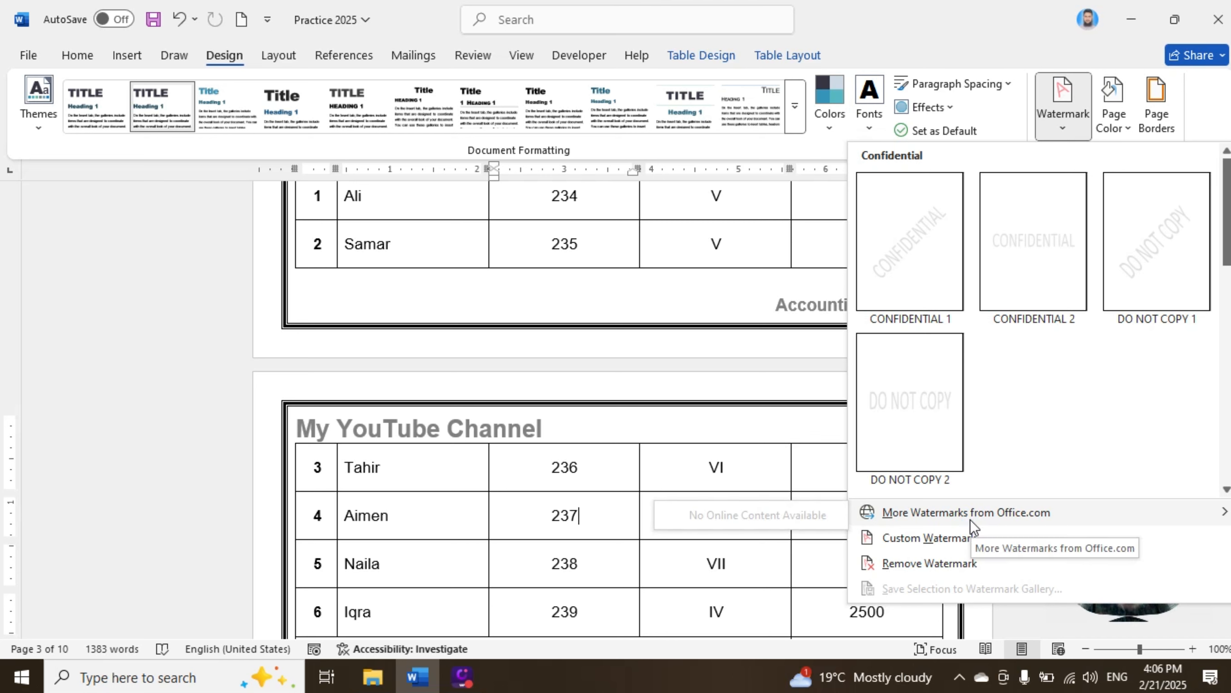
pyautogui.click(933, 537)
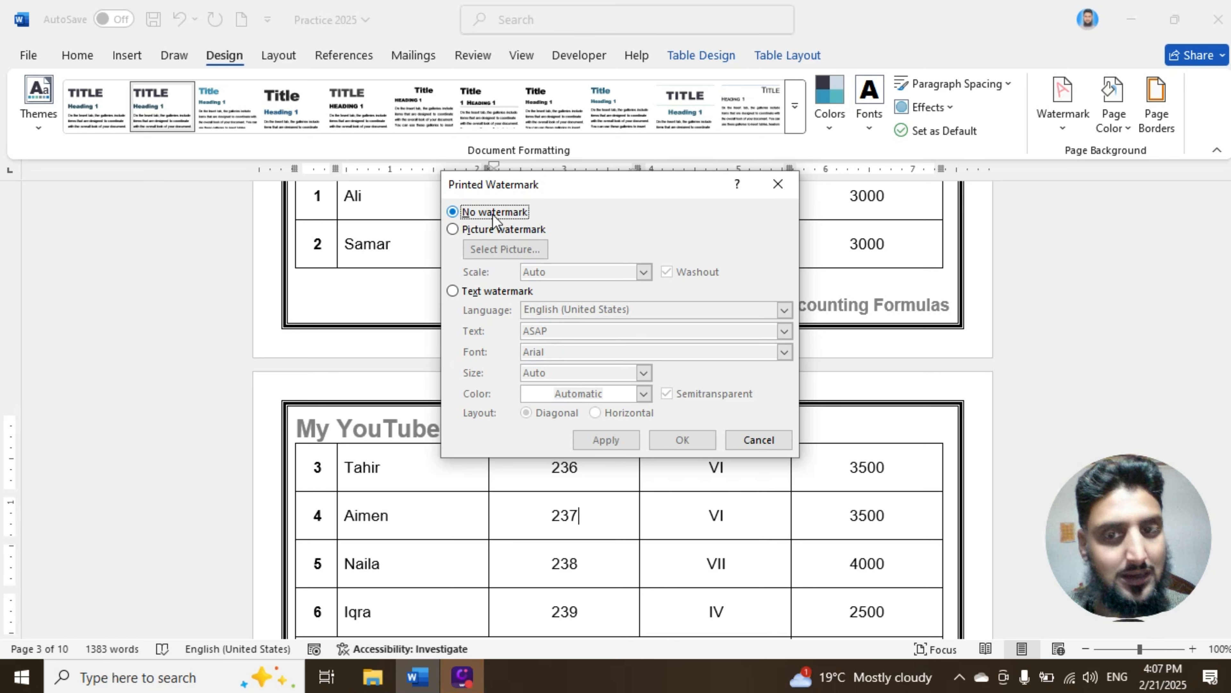
pyautogui.click(453, 230)
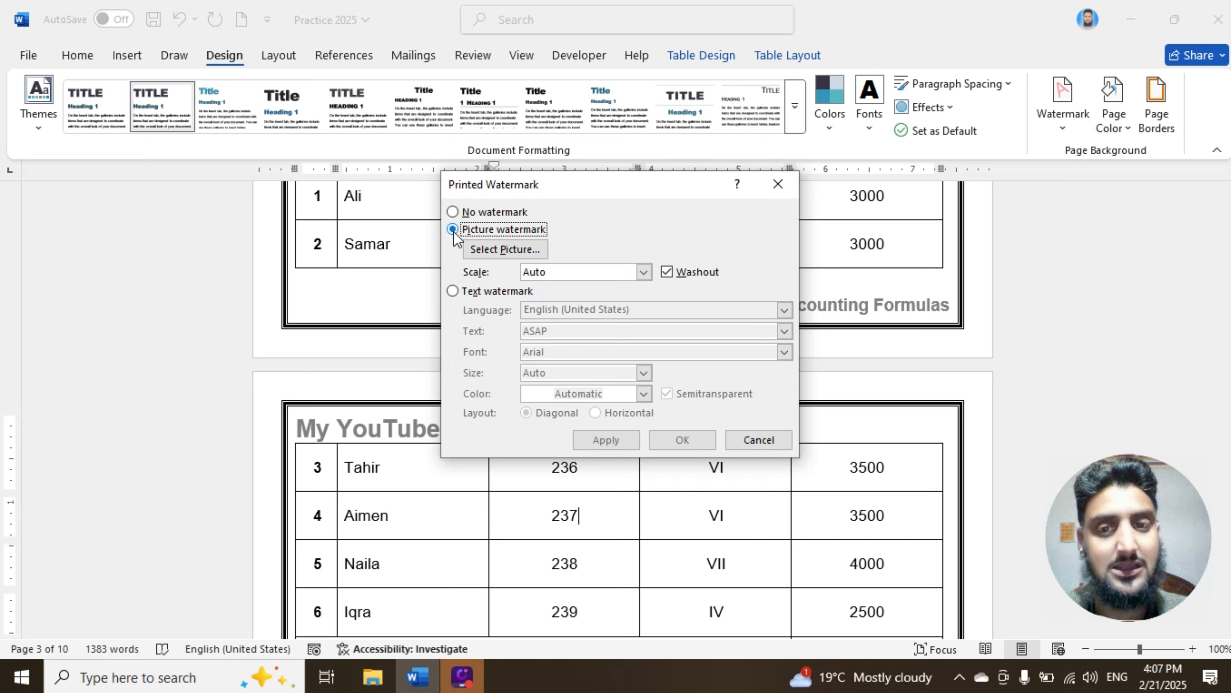
pyautogui.click(453, 291)
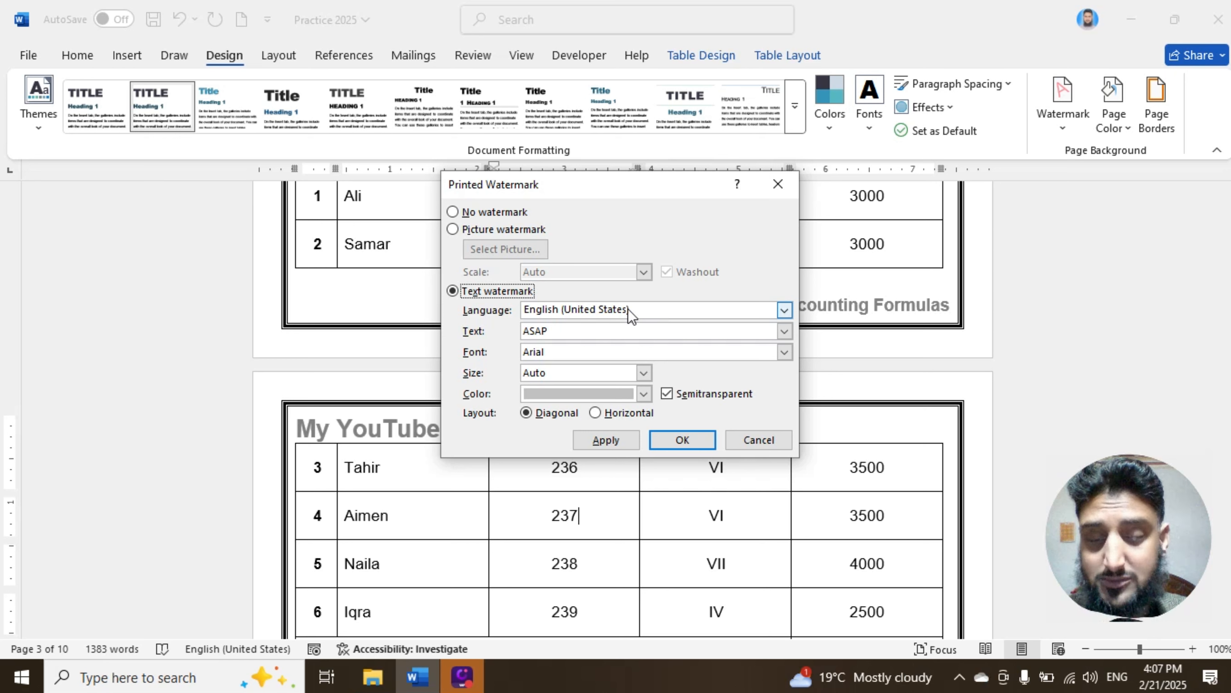
pyautogui.moveTo(557, 331); pyautogui.dragTo(521, 331)
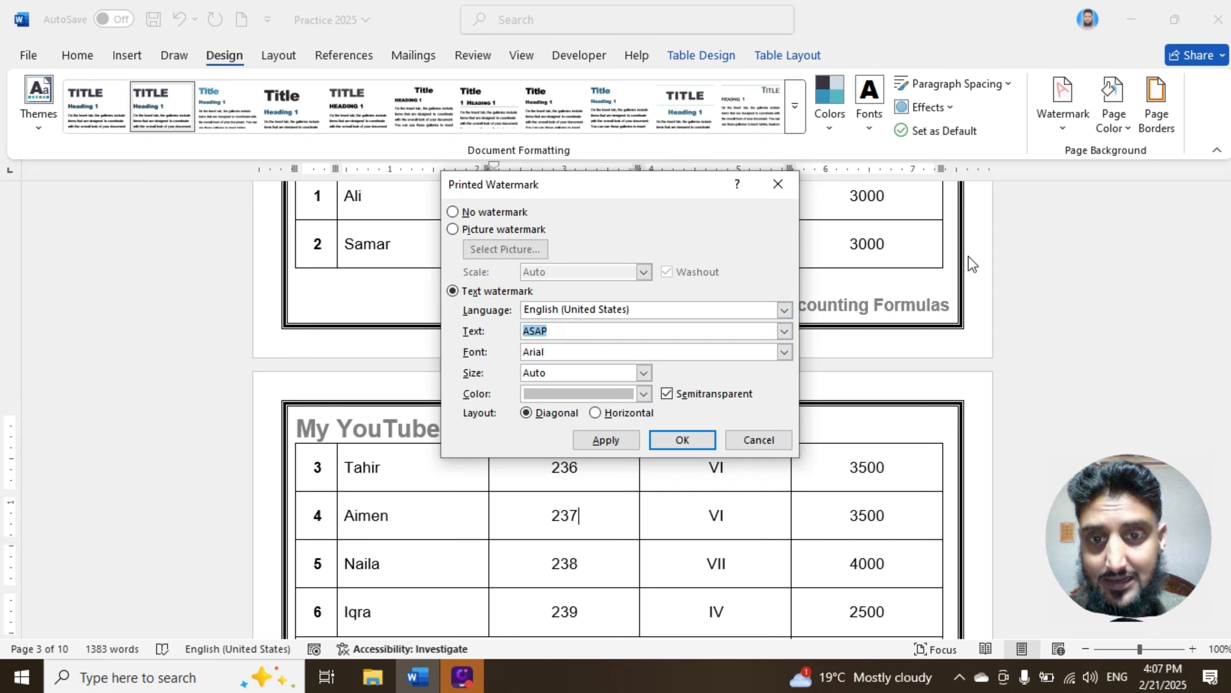
pyautogui.write('Ideals ')
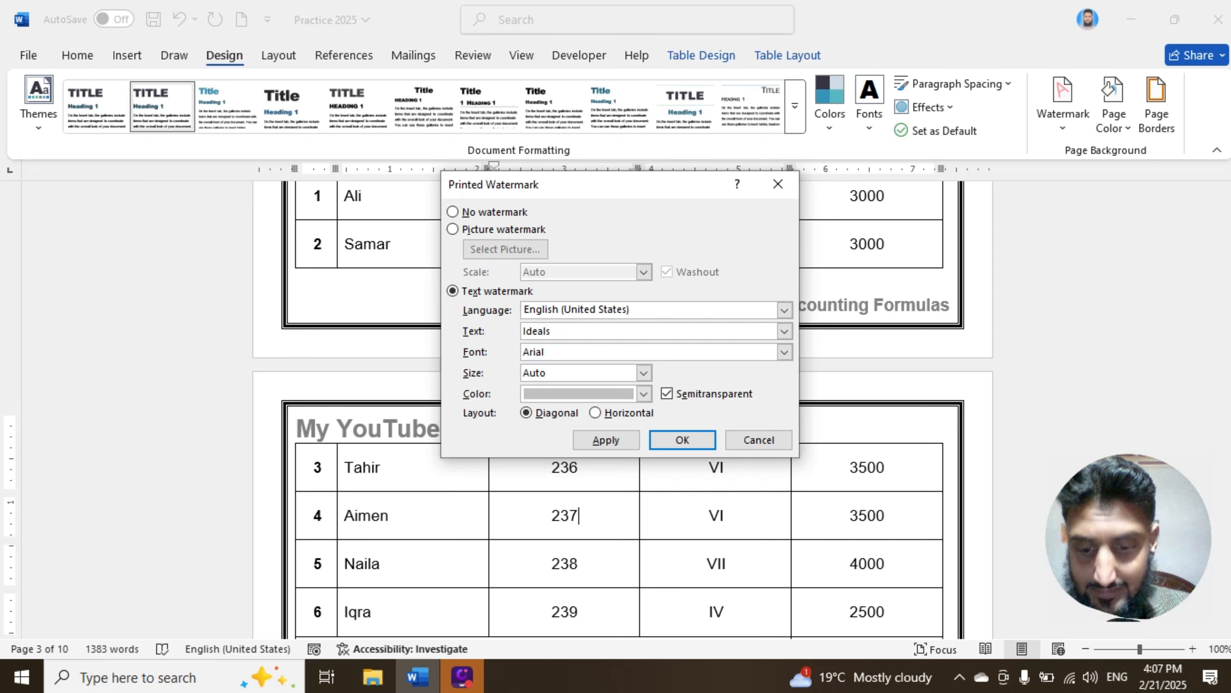
pyautogui.write('Tutor')
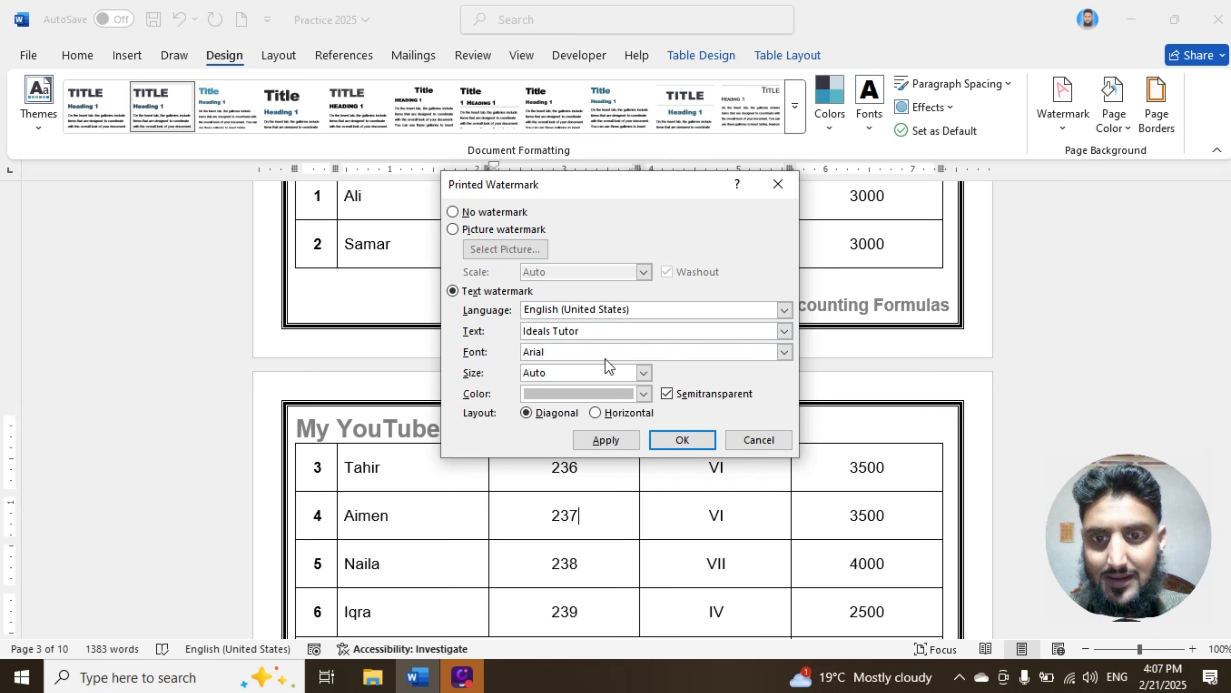
# Set the watermark font to Century Gothic and keep its size on Auto.
pyautogui.click(784, 353)
pyautogui.scroll(-4, 552, 422)
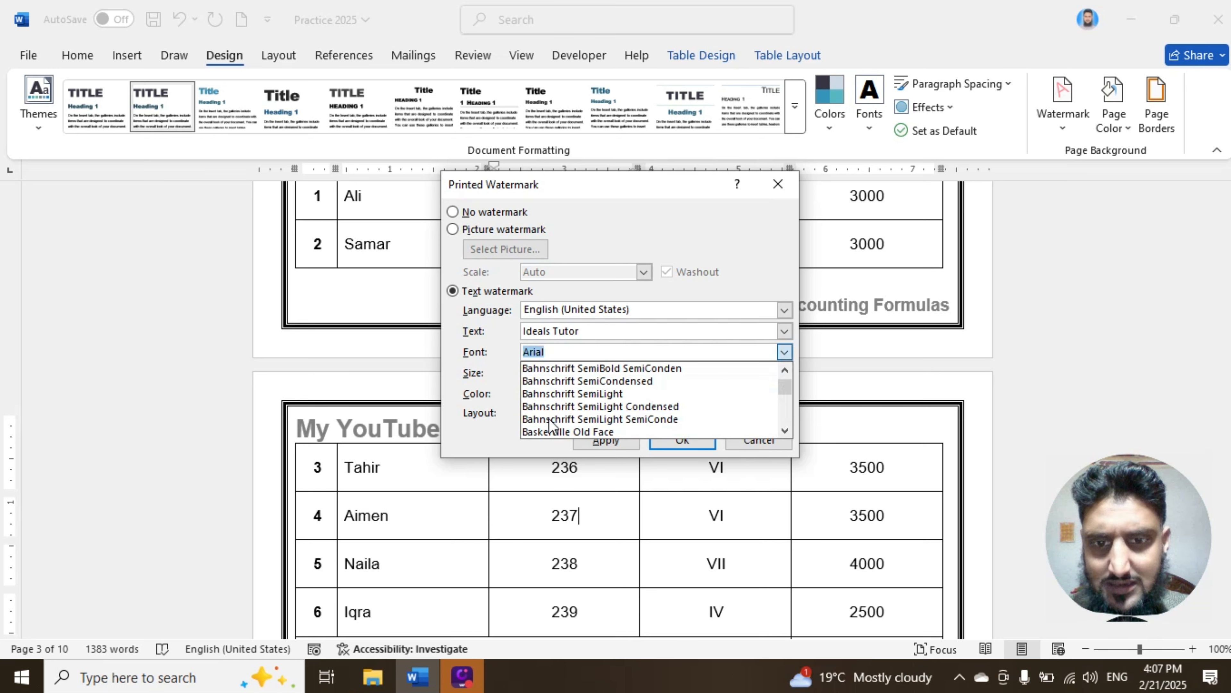
pyautogui.scroll(-8, 552, 425)
pyautogui.write('c')
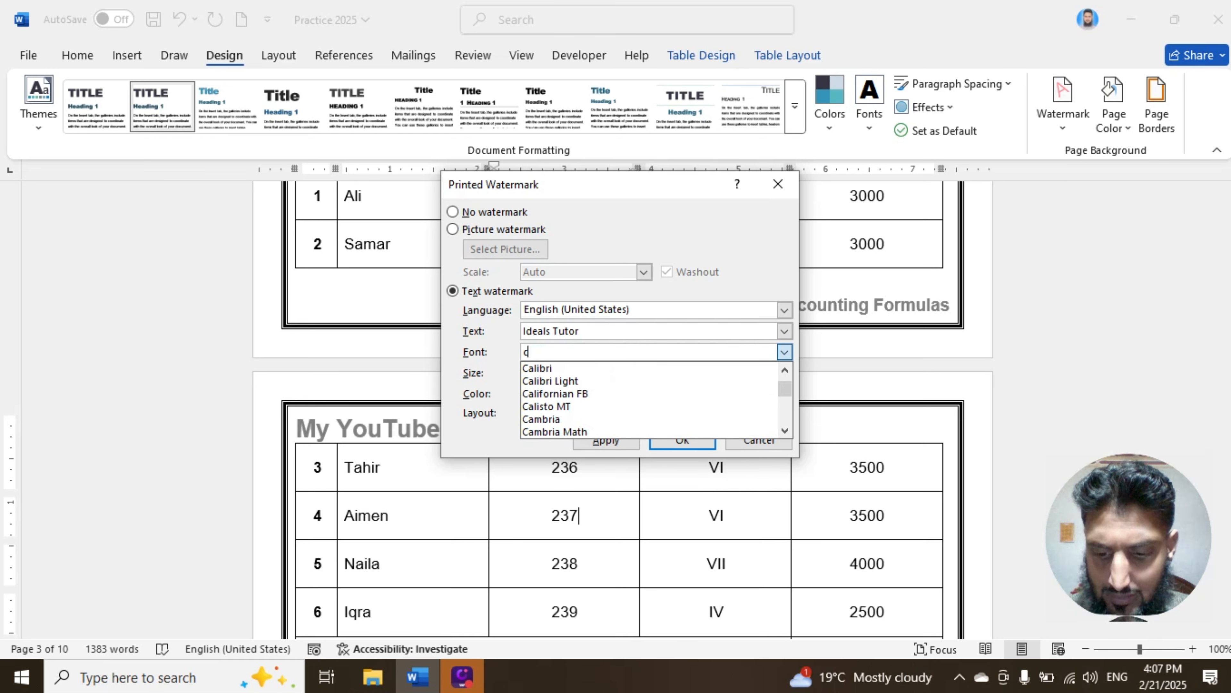
pyautogui.write('entury')
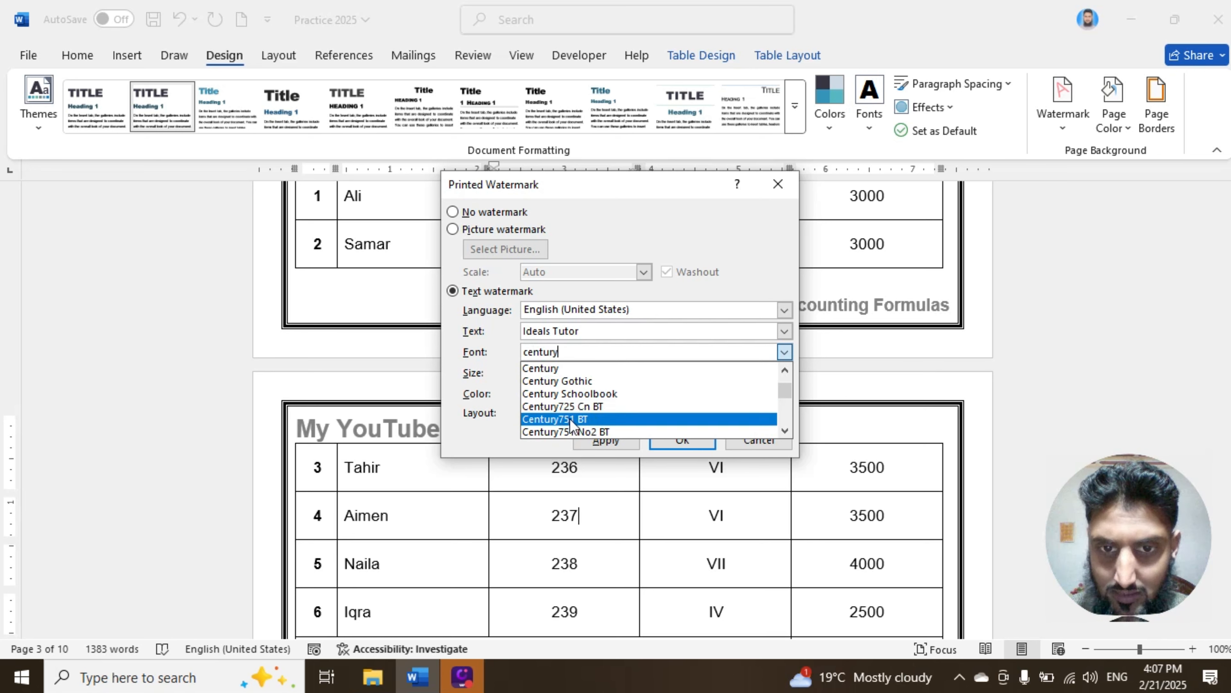
pyautogui.click(597, 381)
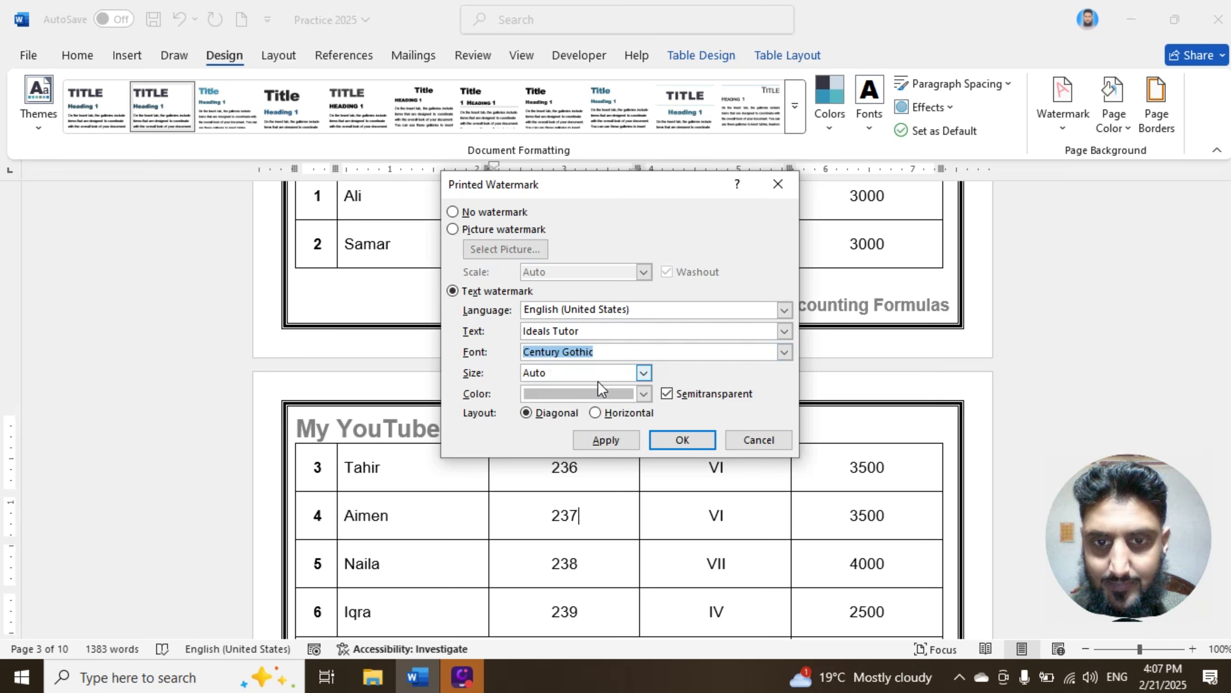
pyautogui.click(644, 373)
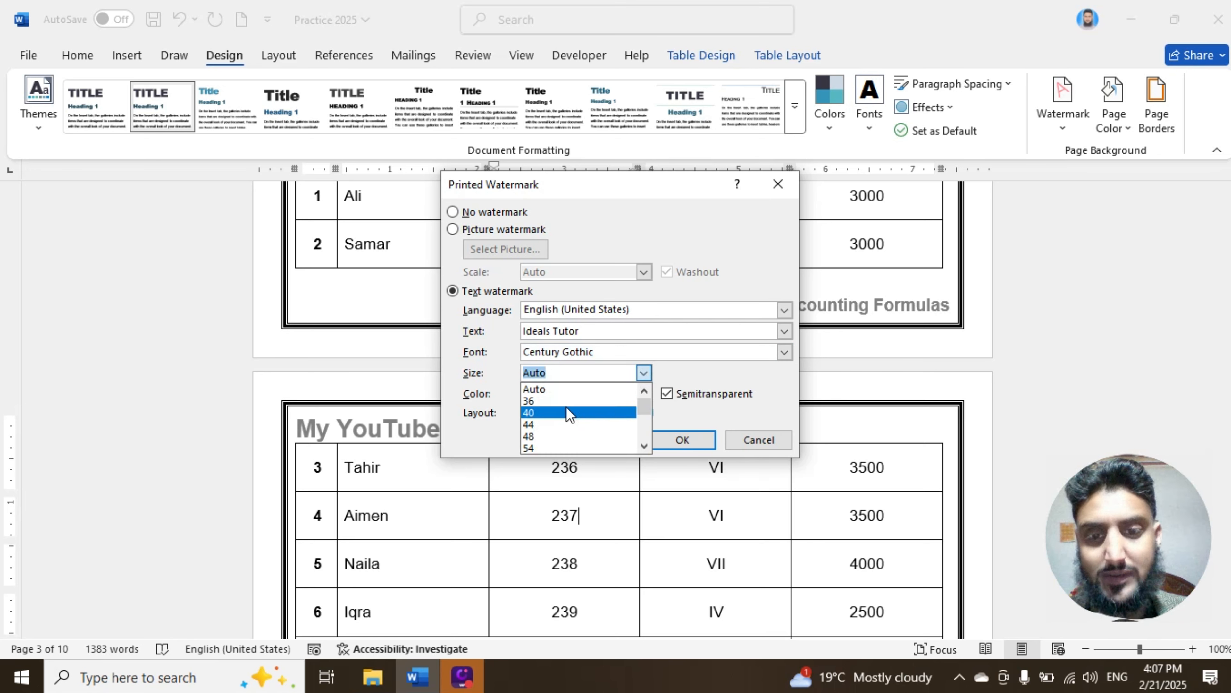
pyautogui.click(563, 389)
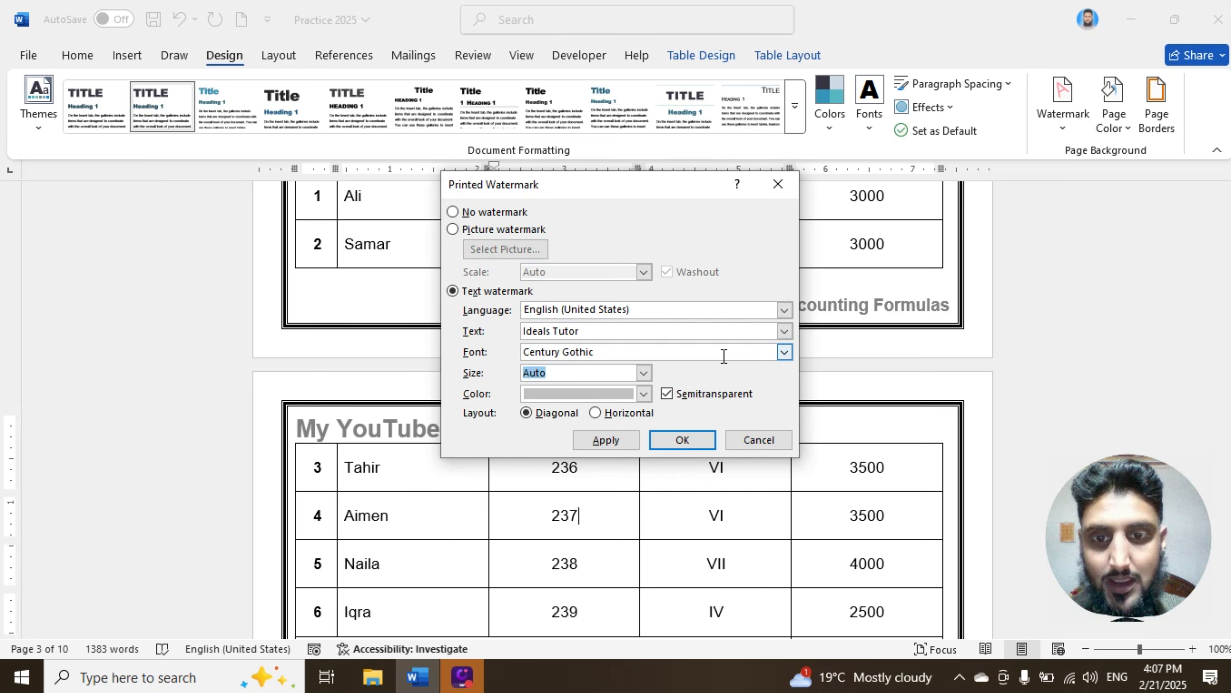
# Review the watermark colors, keep the semitransparent gray and diagonal layout, and apply the watermark to the document.
pyautogui.moveTo(654, 184); pyautogui.dragTo(468, 39)
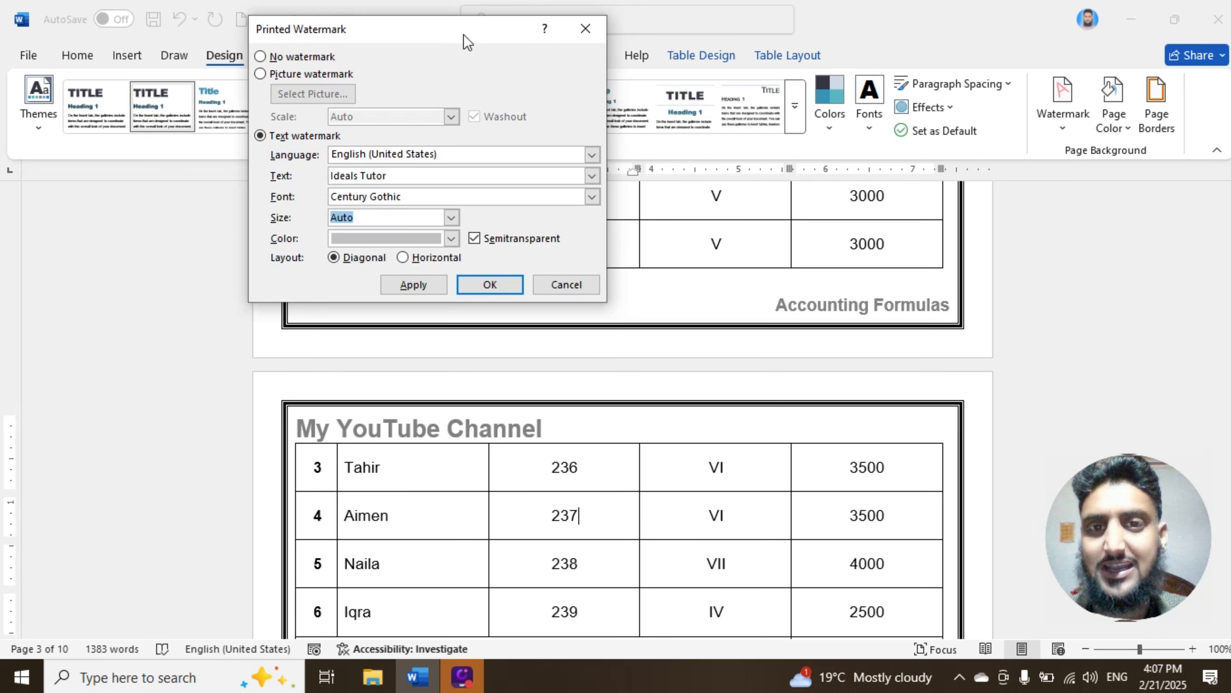
pyautogui.click(452, 243)
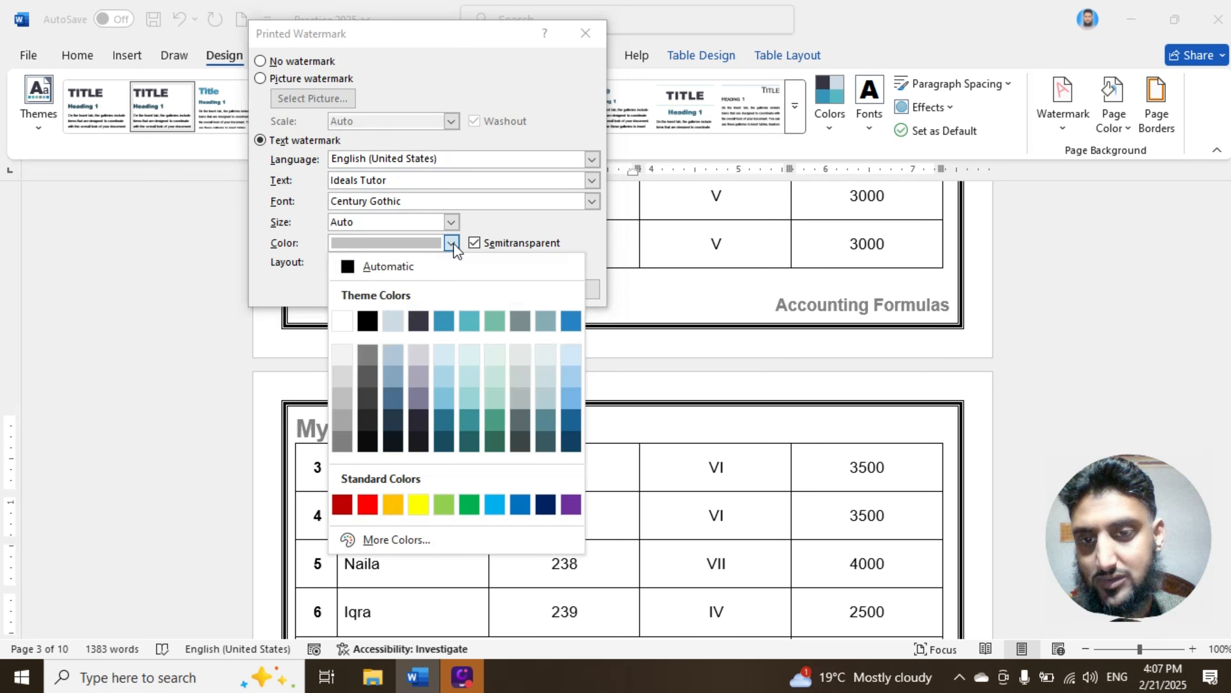
pyautogui.click(451, 240)
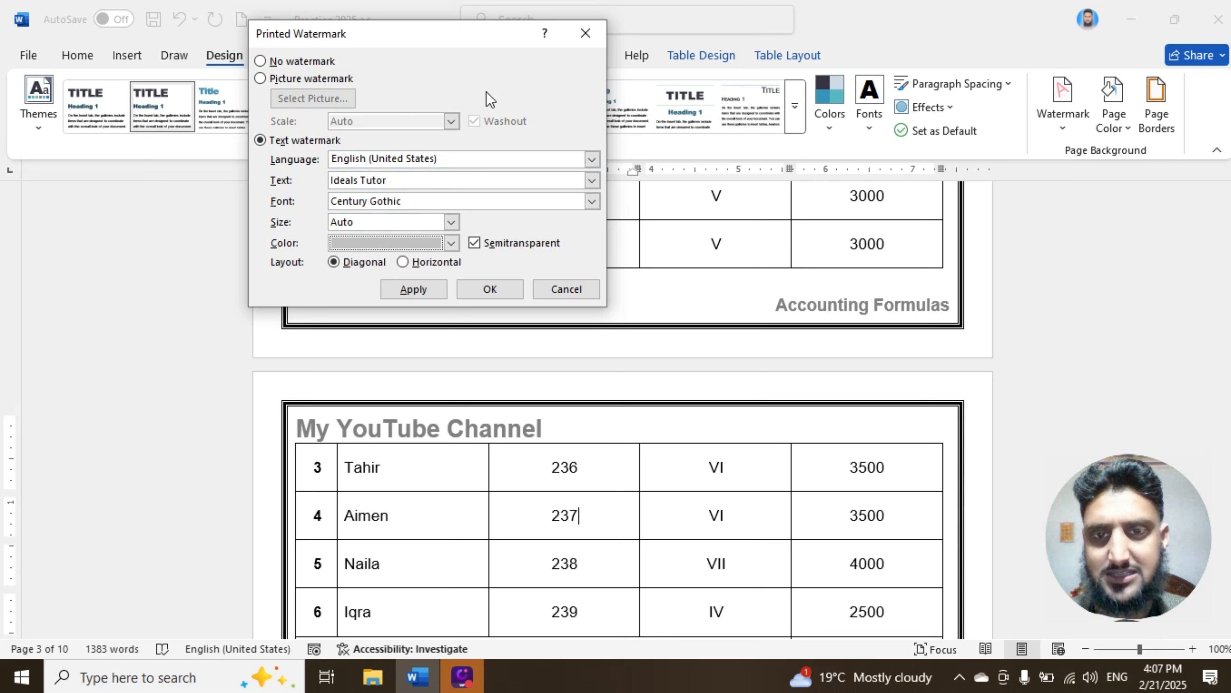
pyautogui.click(413, 289)
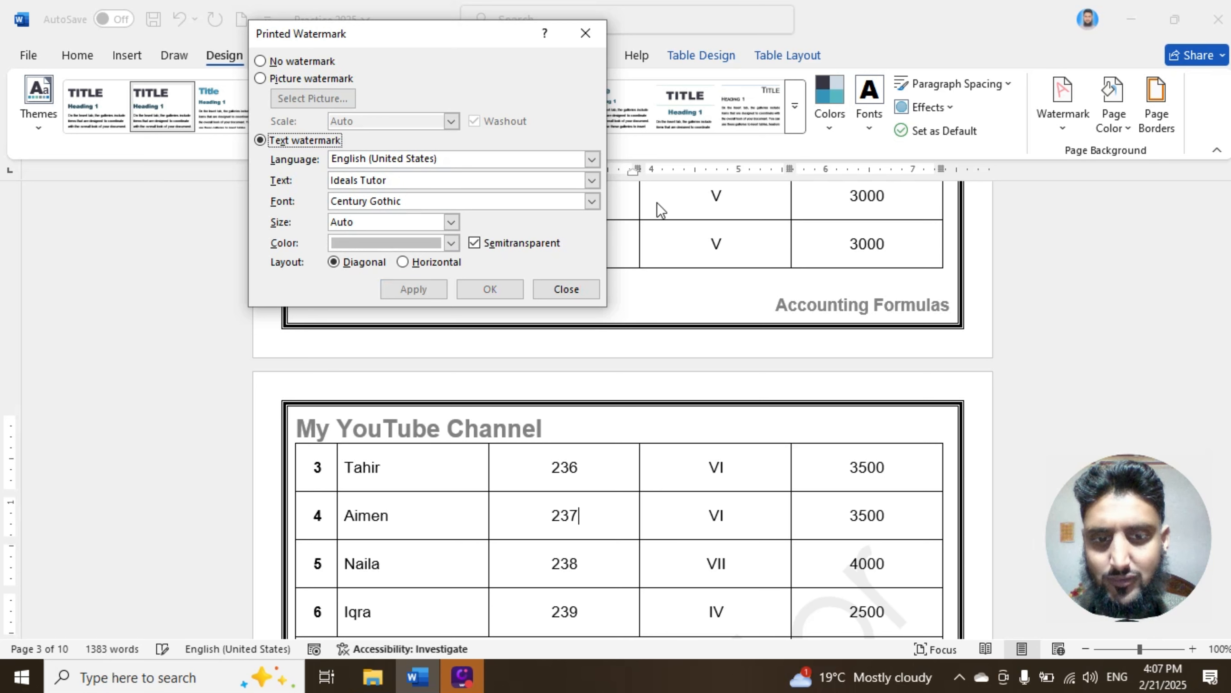
# Check the applied text watermark on the page, reopen the custom watermark settings and apply it with Semitransparent turned off.
pyautogui.click(578, 288)
pyautogui.scroll(-8, 725, 347)
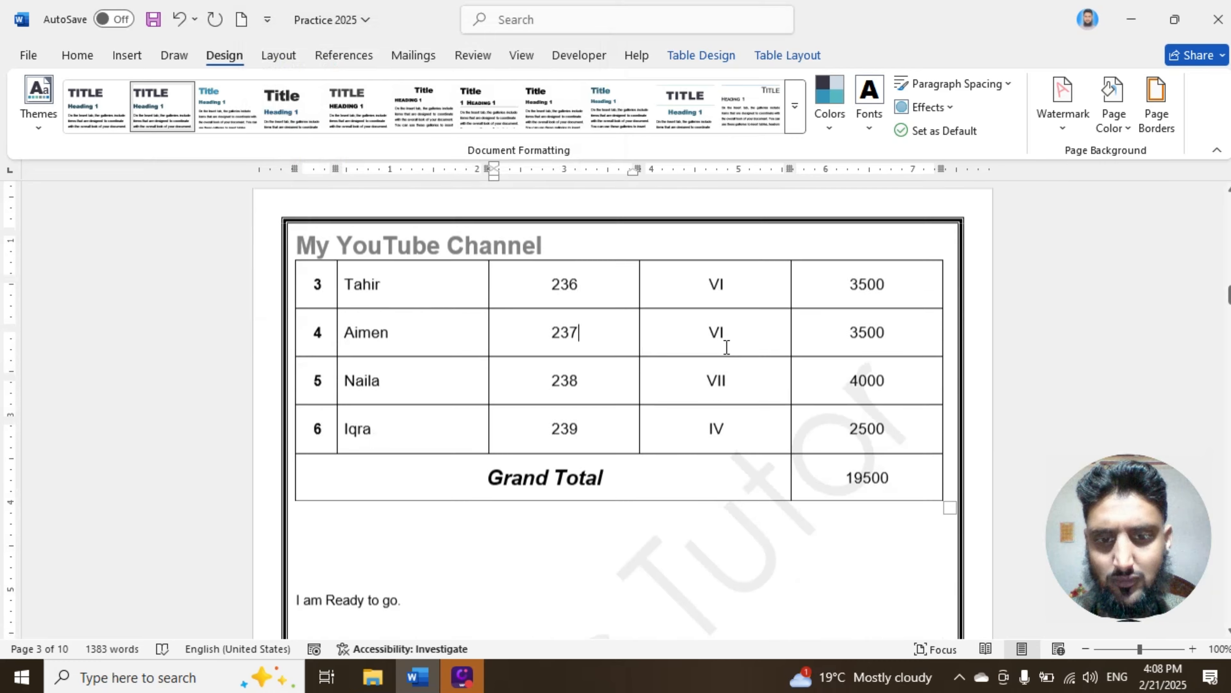
pyautogui.scroll(5, 727, 347)
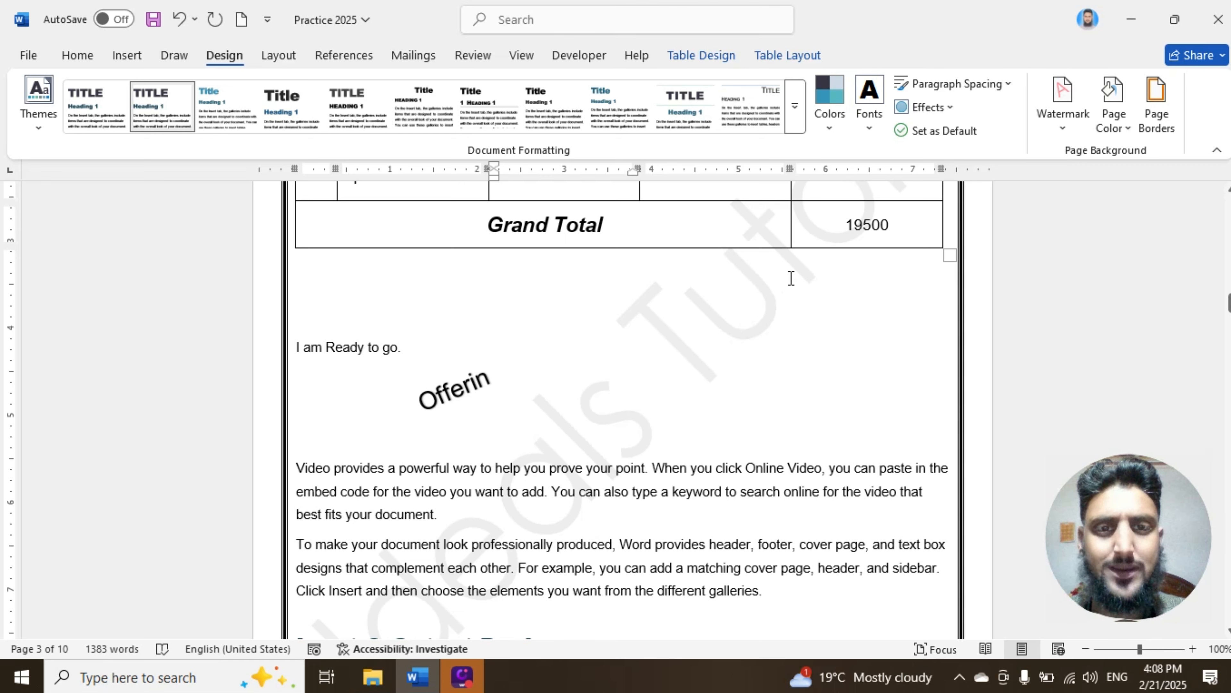
pyautogui.click(1064, 117)
pyautogui.click(928, 539)
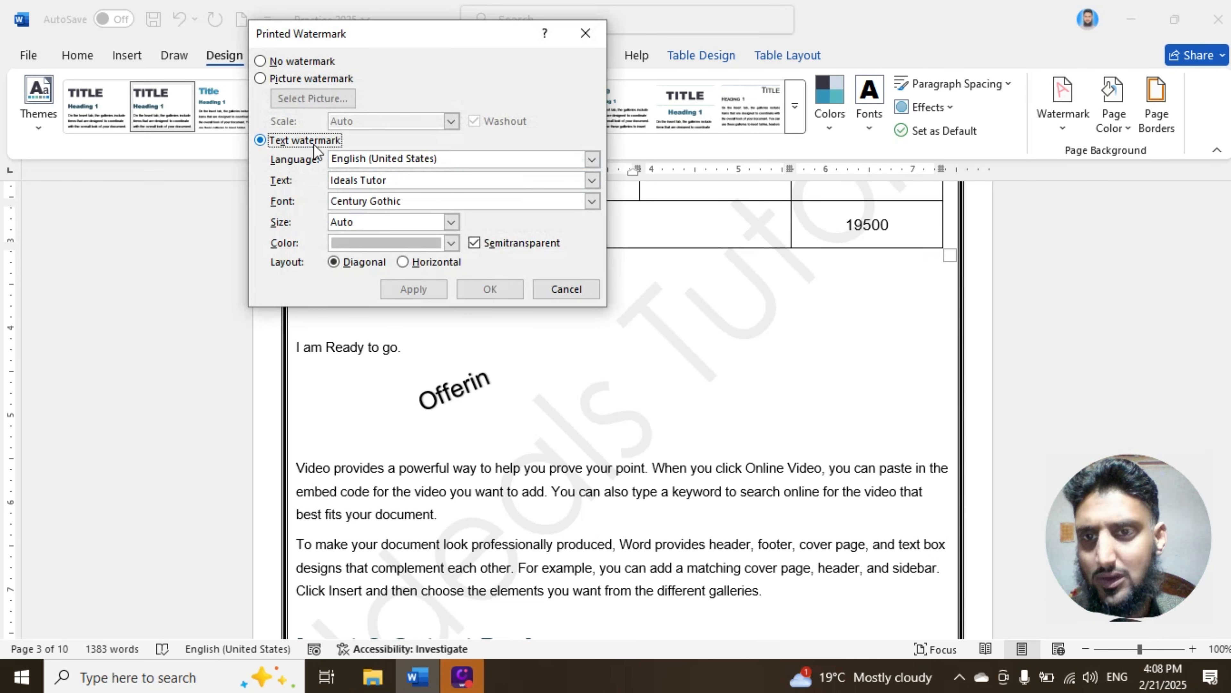
pyautogui.click(474, 242)
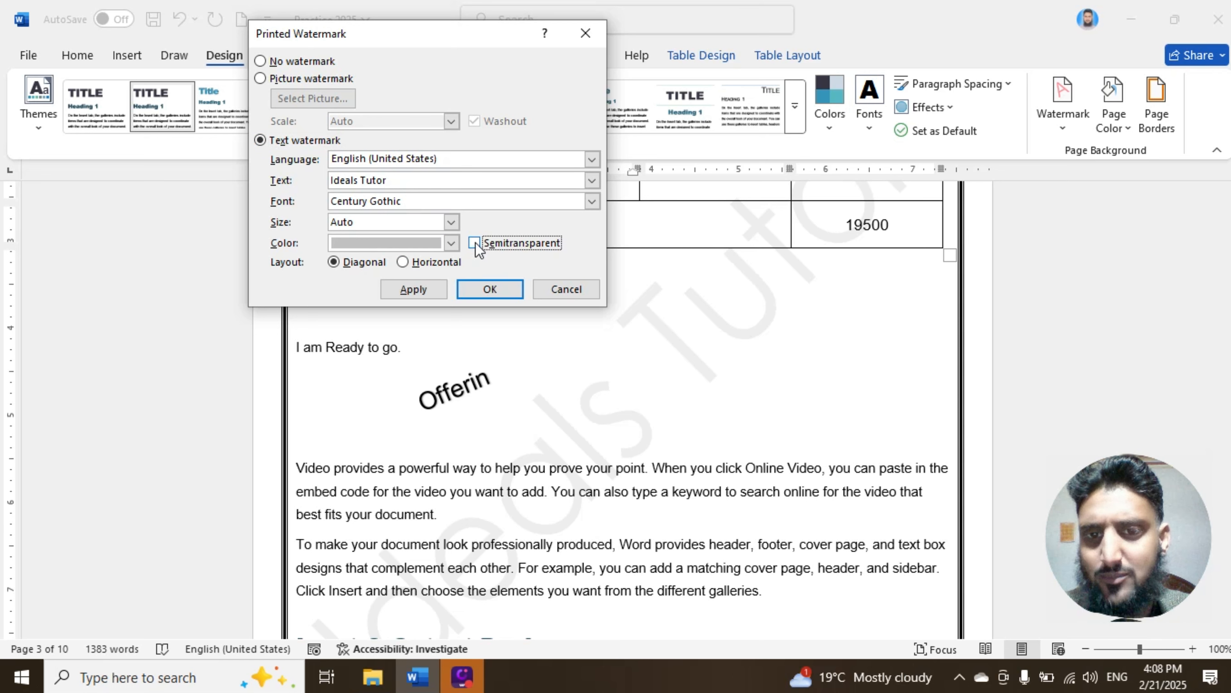
pyautogui.click(413, 289)
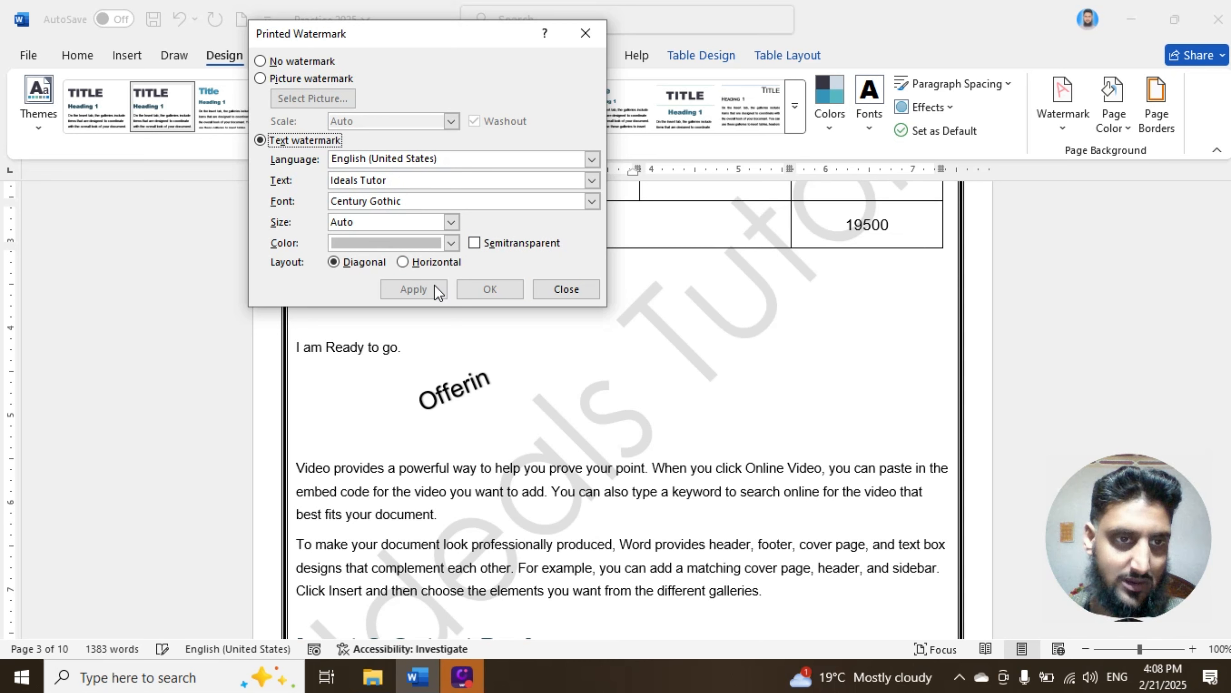
# Set the text watermark color to black and apply it without the Semitransparent option.
pyautogui.click(476, 245)
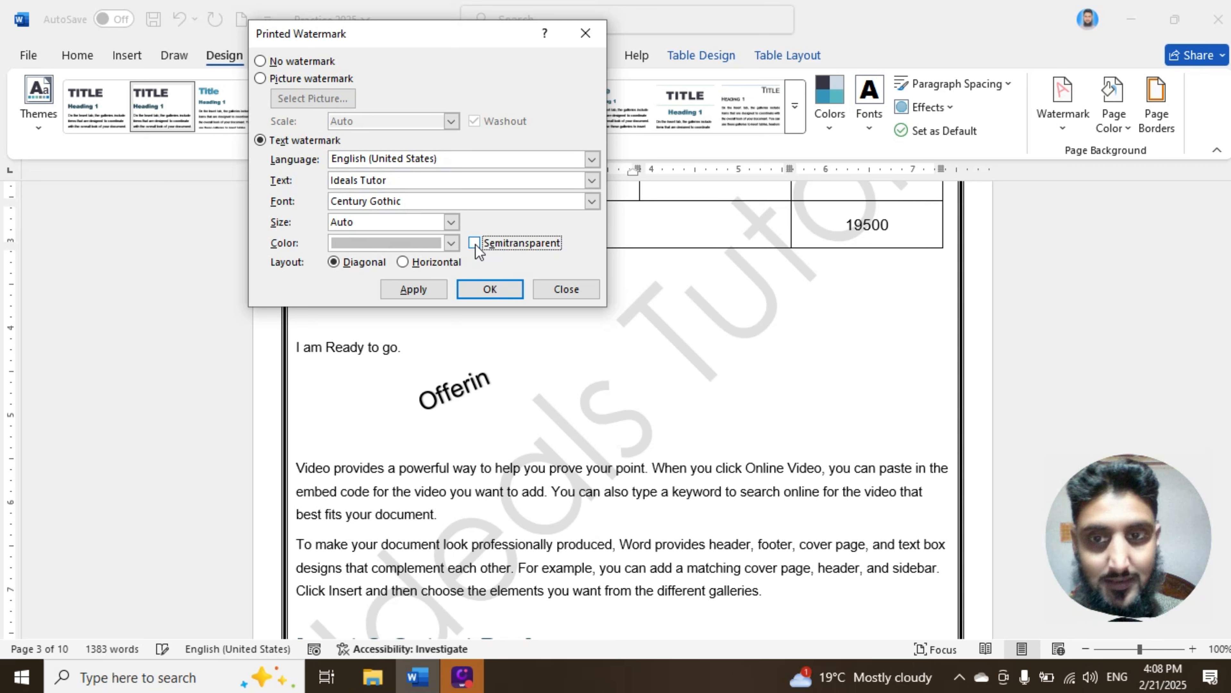
pyautogui.click(475, 243)
pyautogui.click(451, 244)
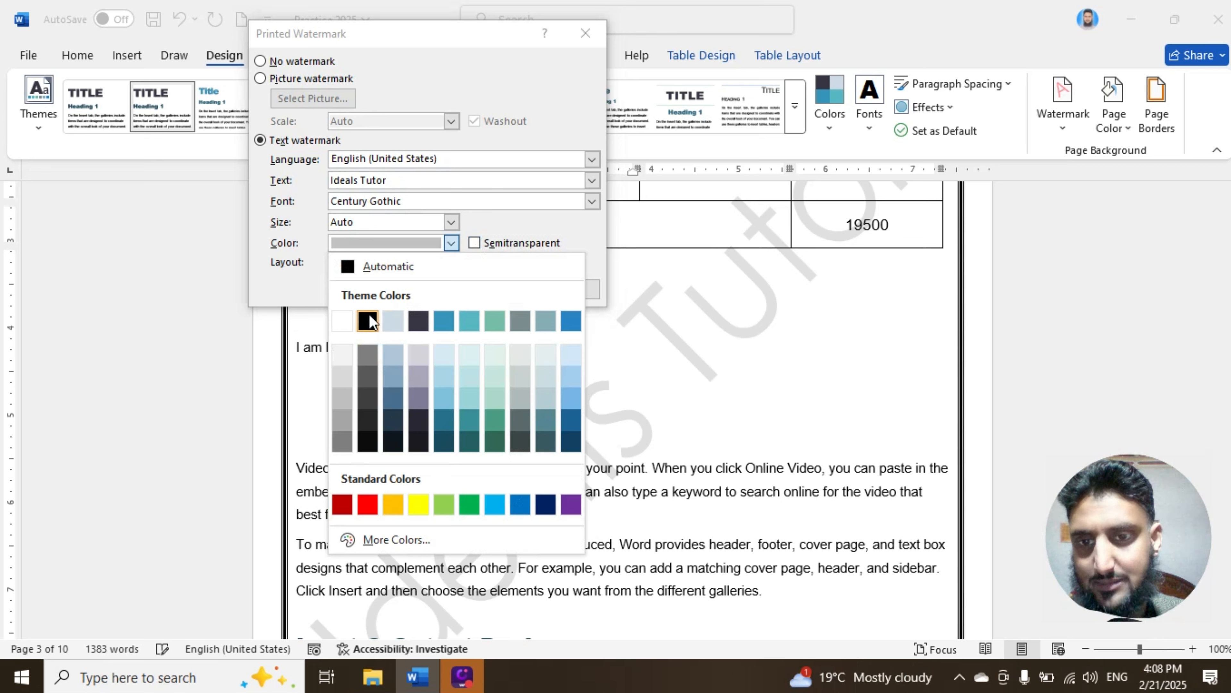
pyautogui.click(368, 317)
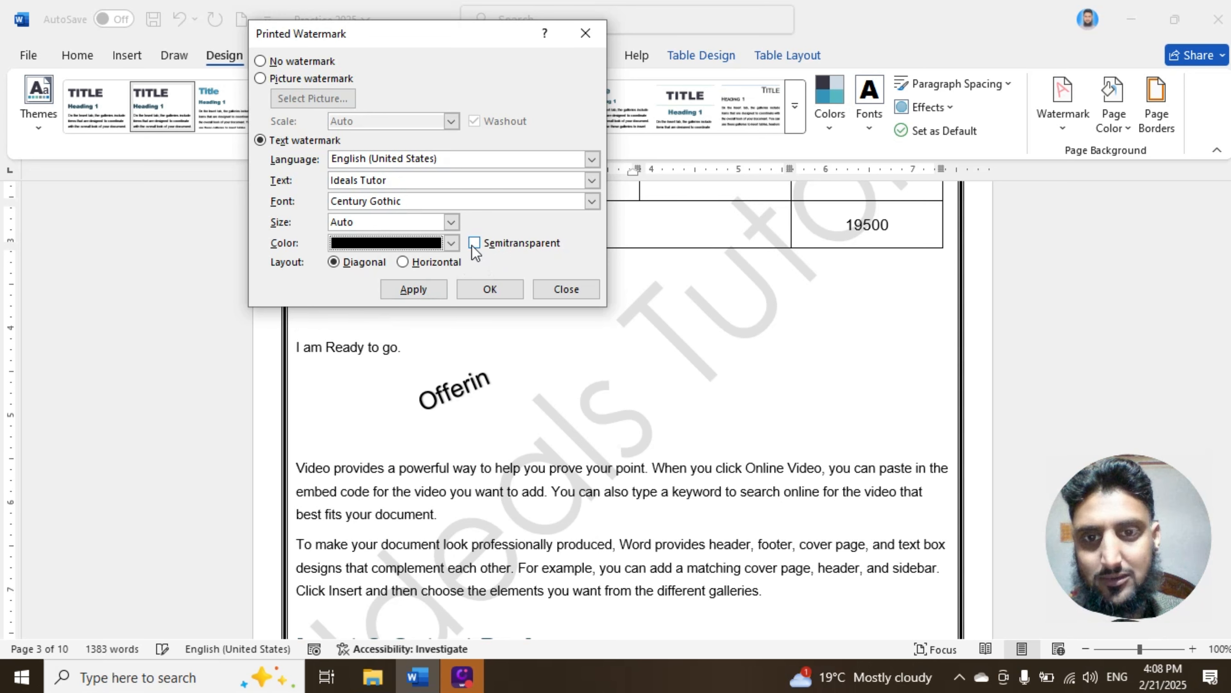
pyautogui.click(418, 289)
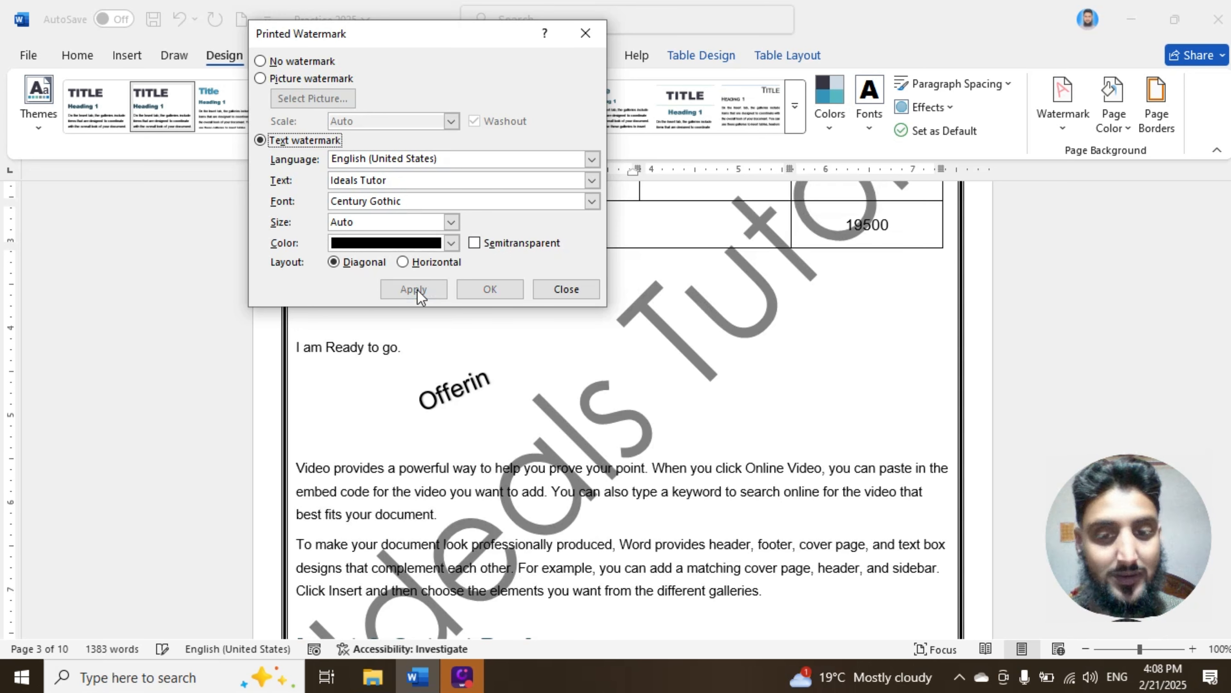
# Apply the black text watermark as semitransparent for comparison, then turn Semitransparent off and reapply it.
pyautogui.click(475, 243)
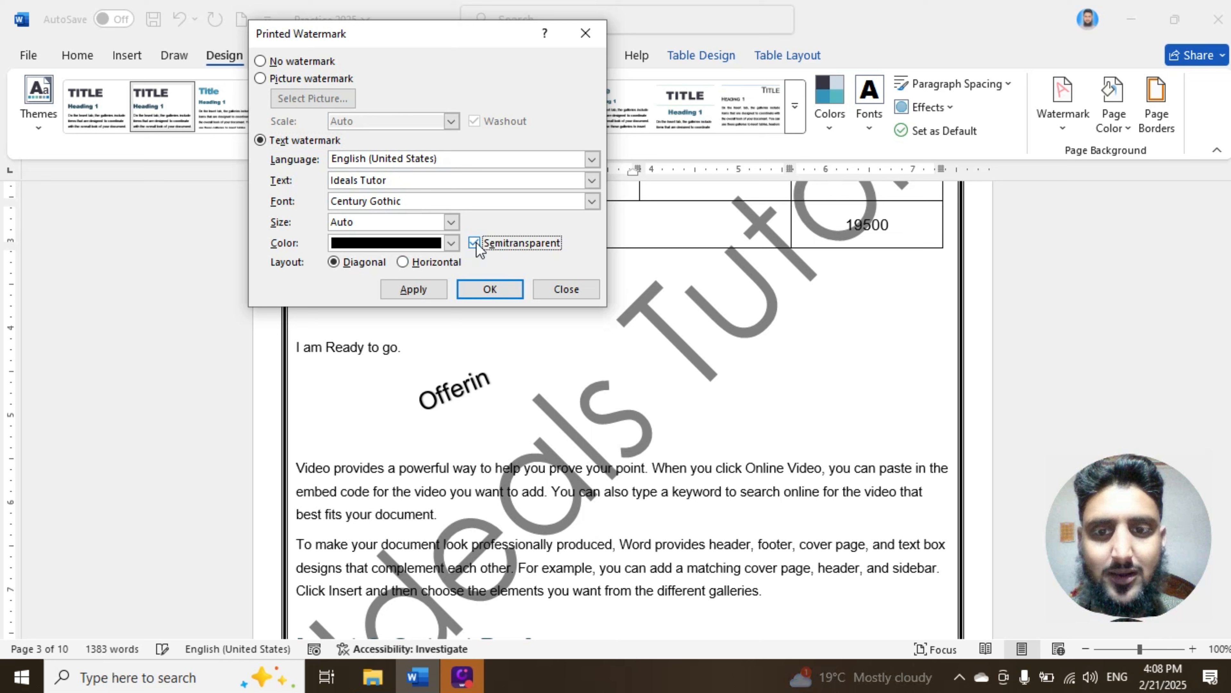
pyautogui.click(415, 289)
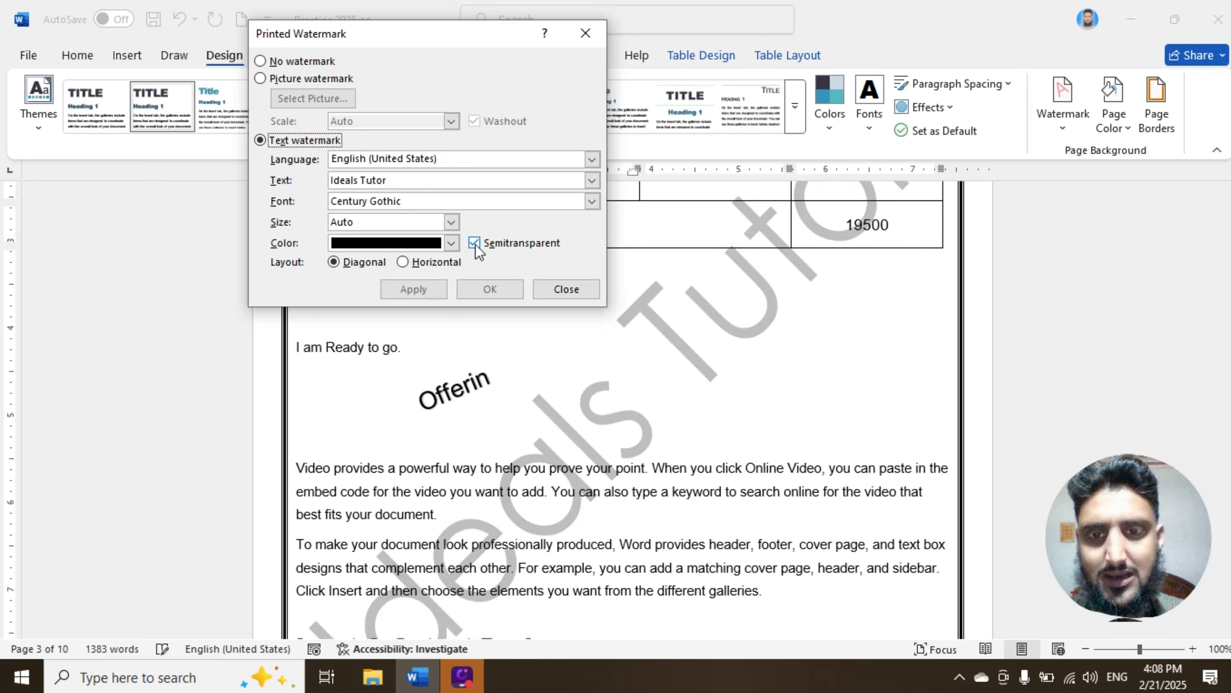
pyautogui.click(475, 243)
pyautogui.click(424, 288)
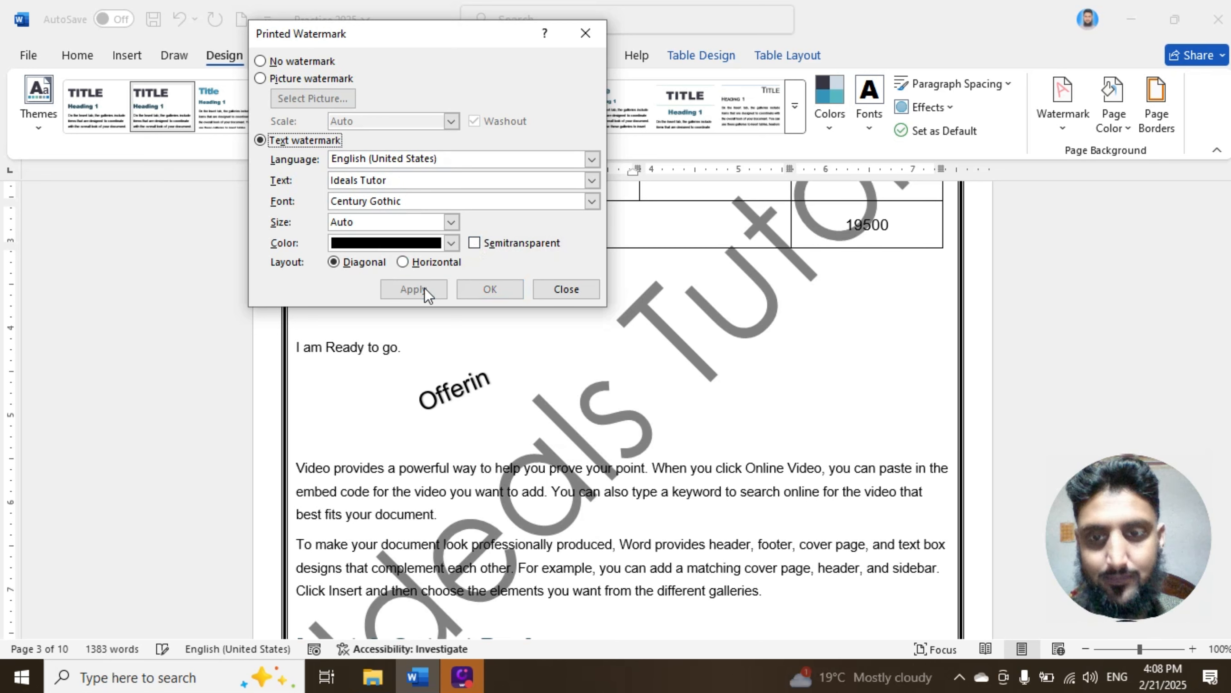
# Apply the text watermark in a horizontal layout, then return it to the diagonal layout.
pyautogui.click(413, 262)
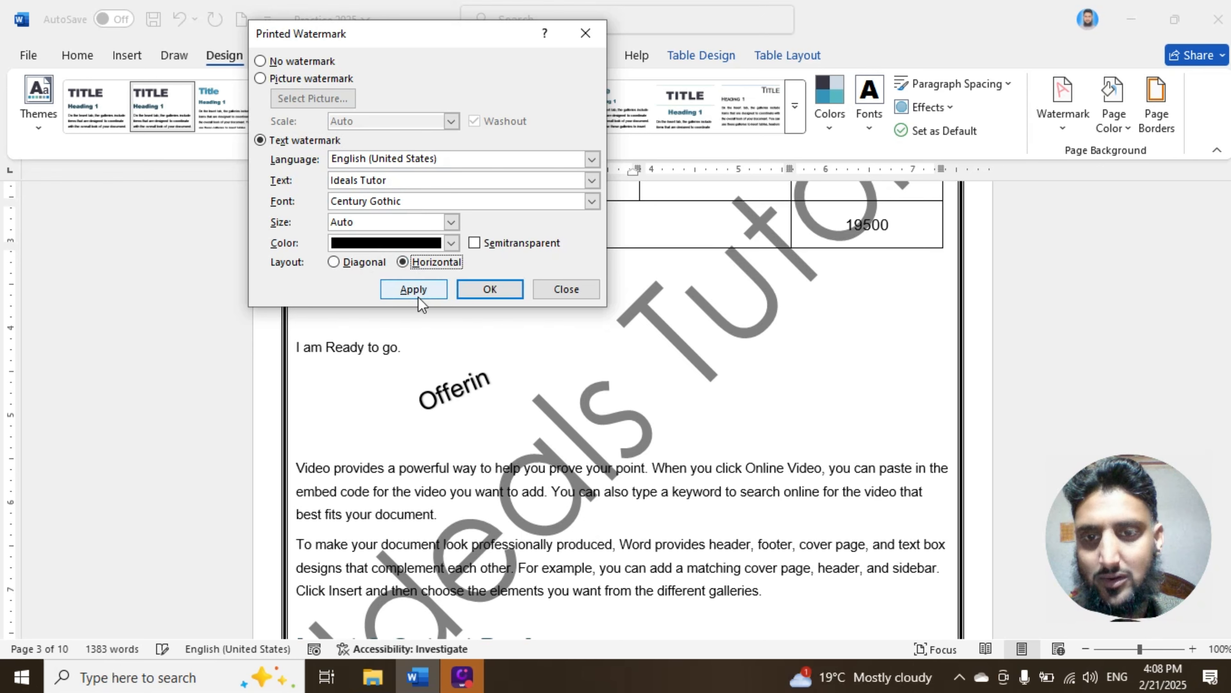
pyautogui.click(417, 293)
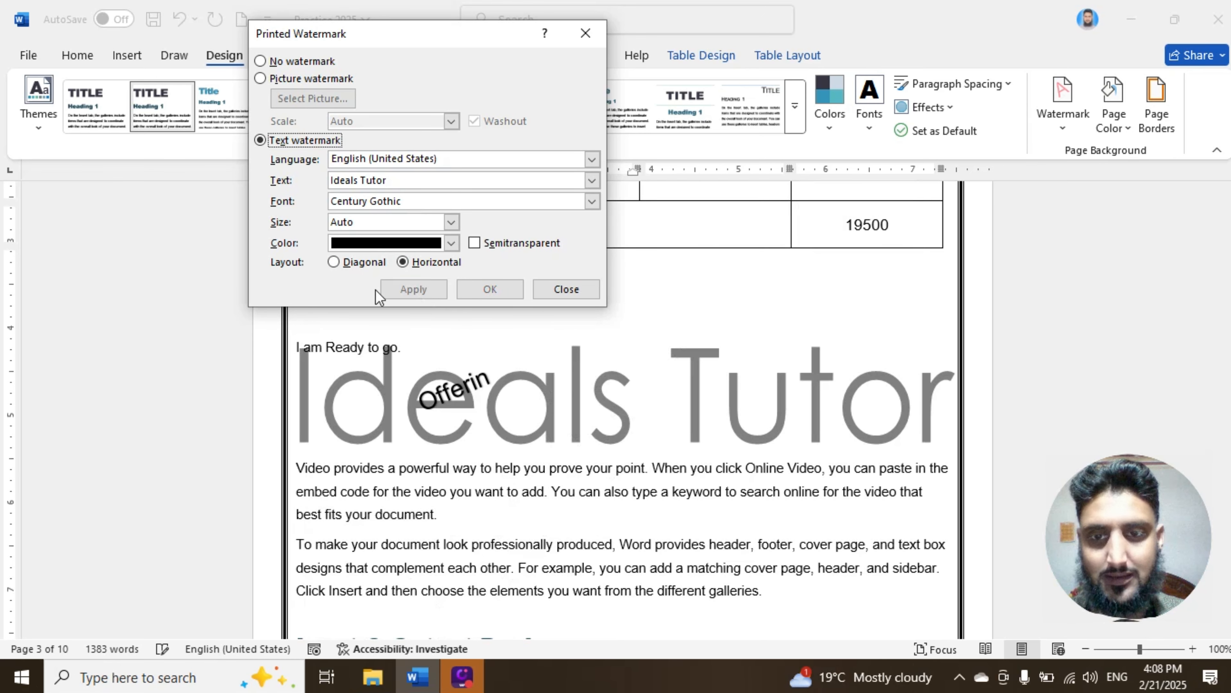
pyautogui.click(334, 262)
pyautogui.click(417, 291)
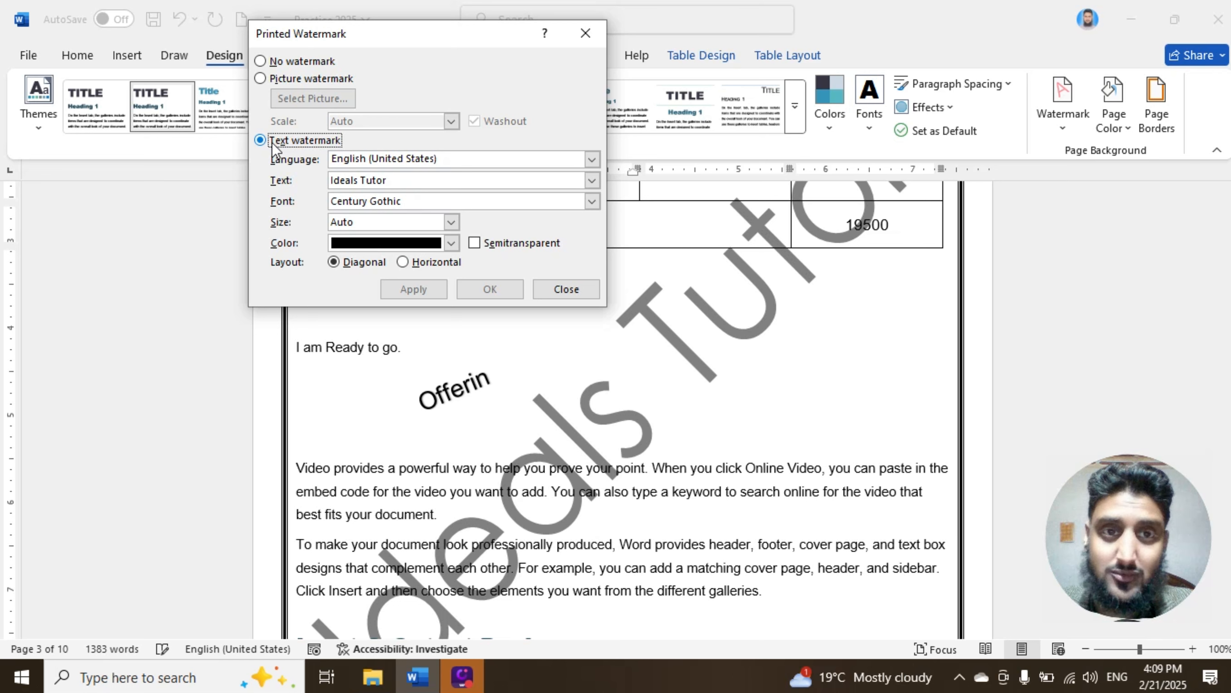
# Switch to a picture watermark and browse the local files to the IDEALS Designs folder in C:\IDEALS Training Room.
pyautogui.click(260, 79)
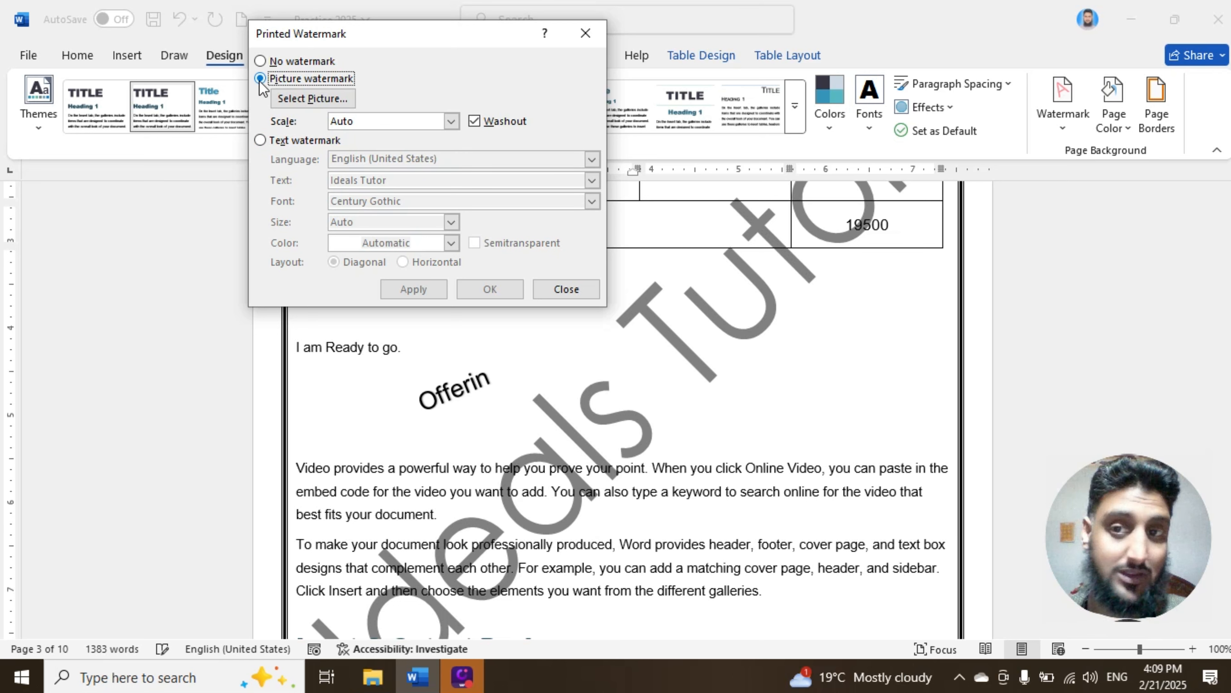
pyautogui.click(332, 95)
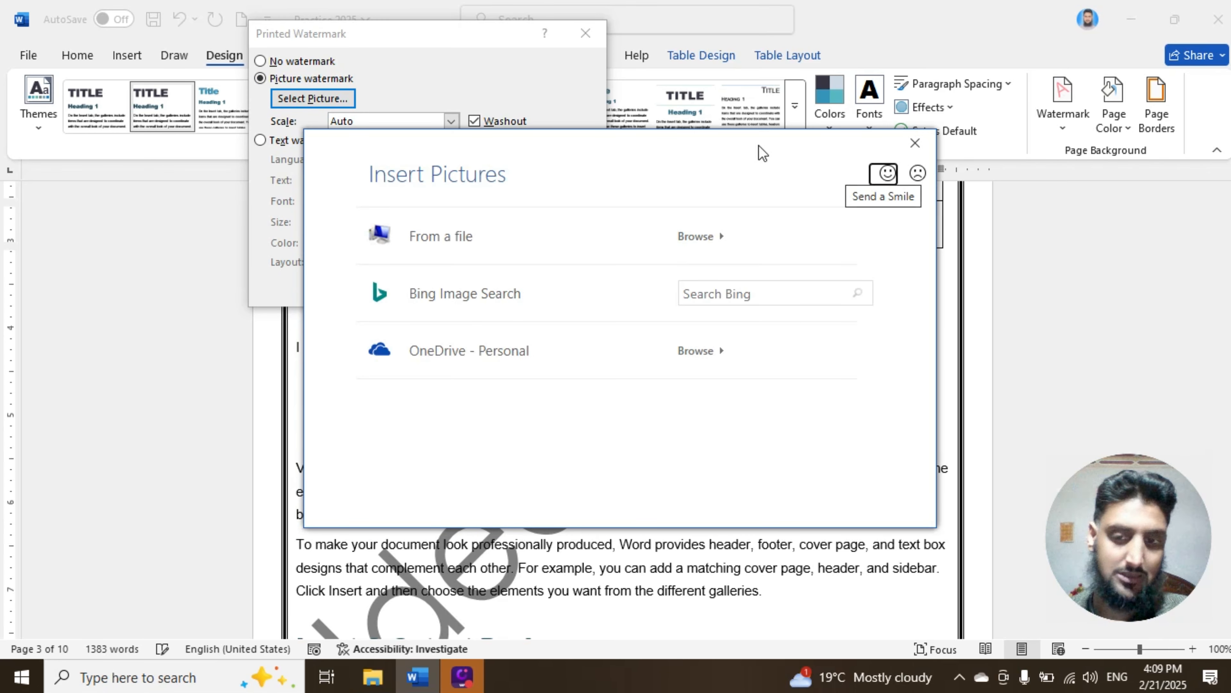
pyautogui.click(489, 251)
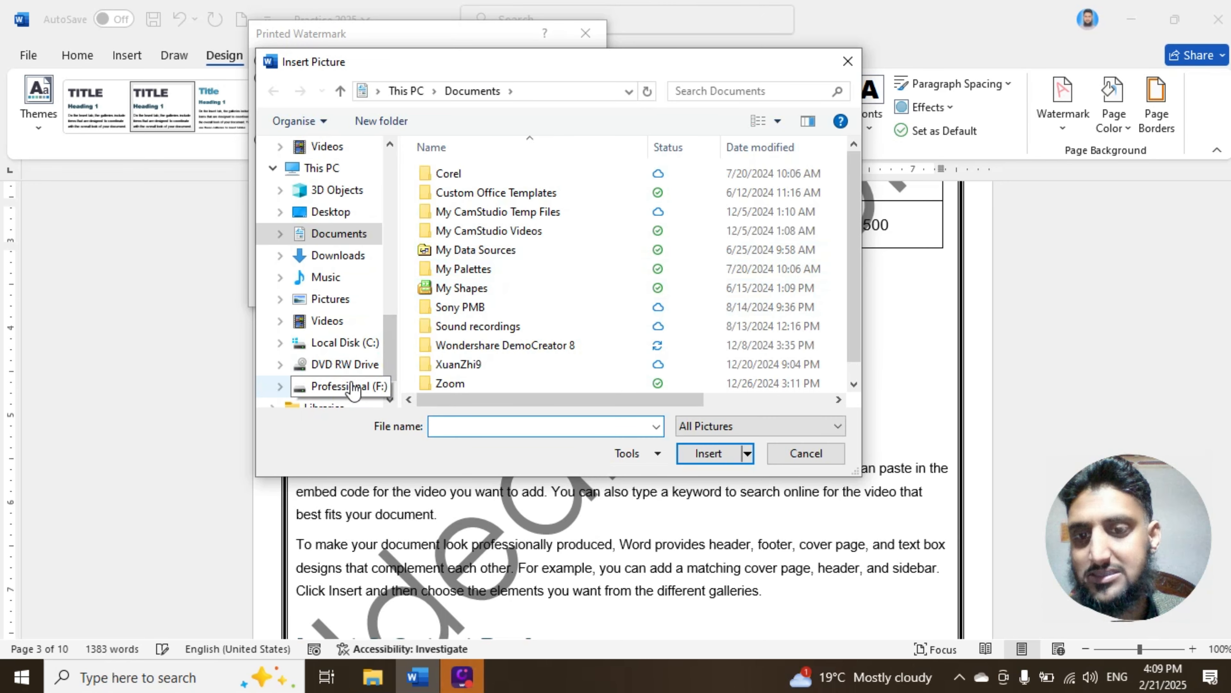
pyautogui.click(357, 342)
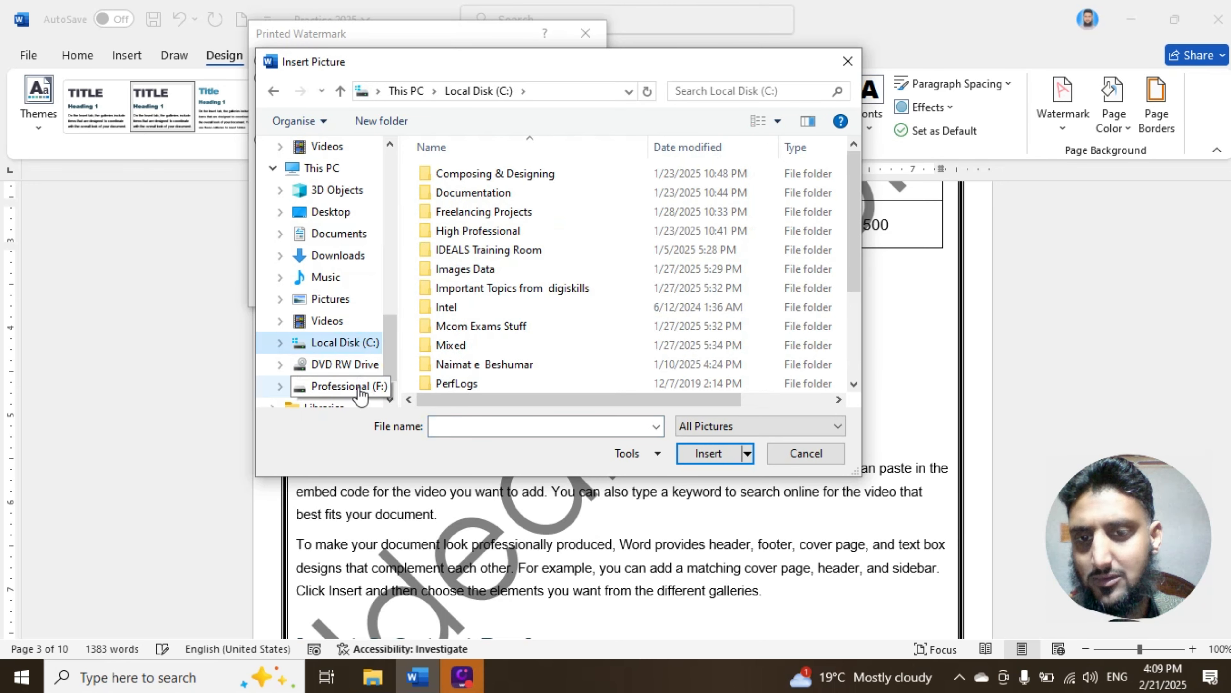
pyautogui.doubleClick(509, 255)
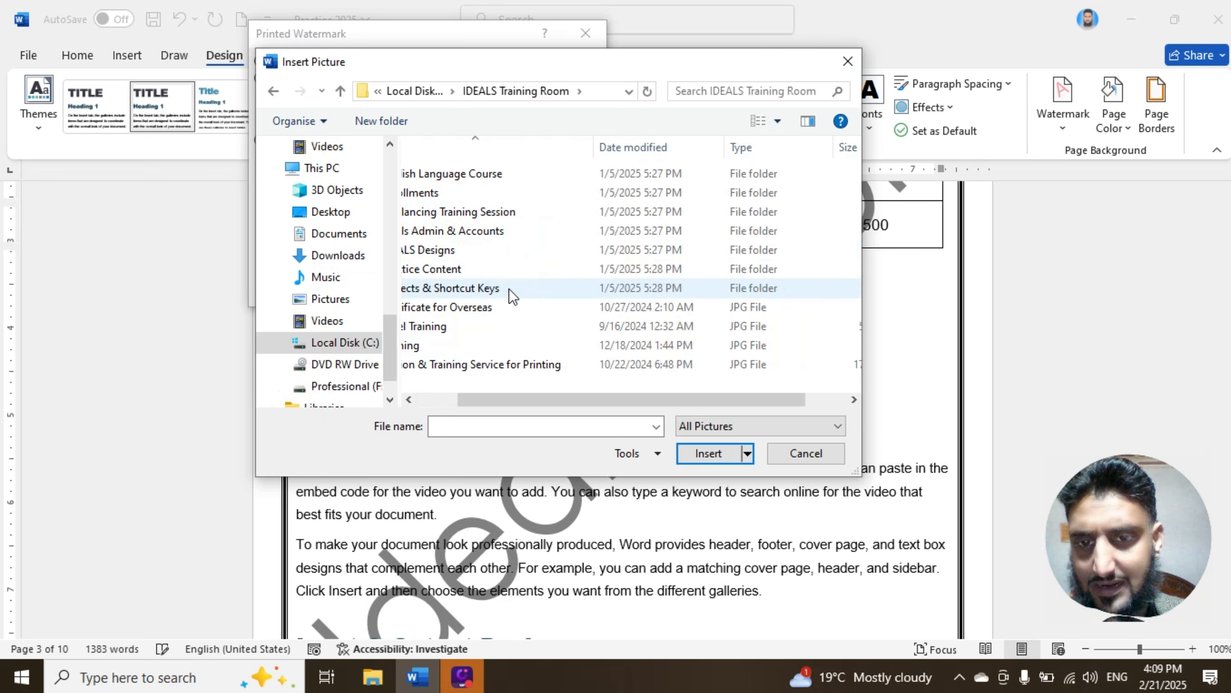
pyautogui.moveTo(745, 401); pyautogui.dragTo(650, 405)
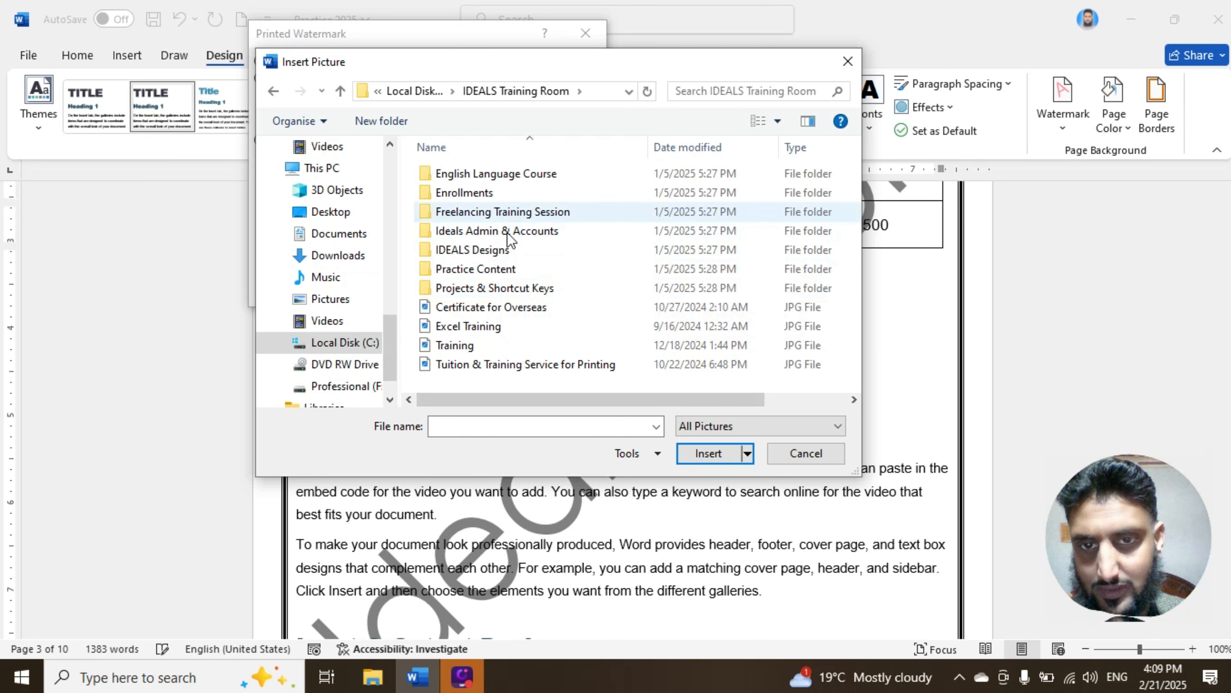
pyautogui.doubleClick(473, 249)
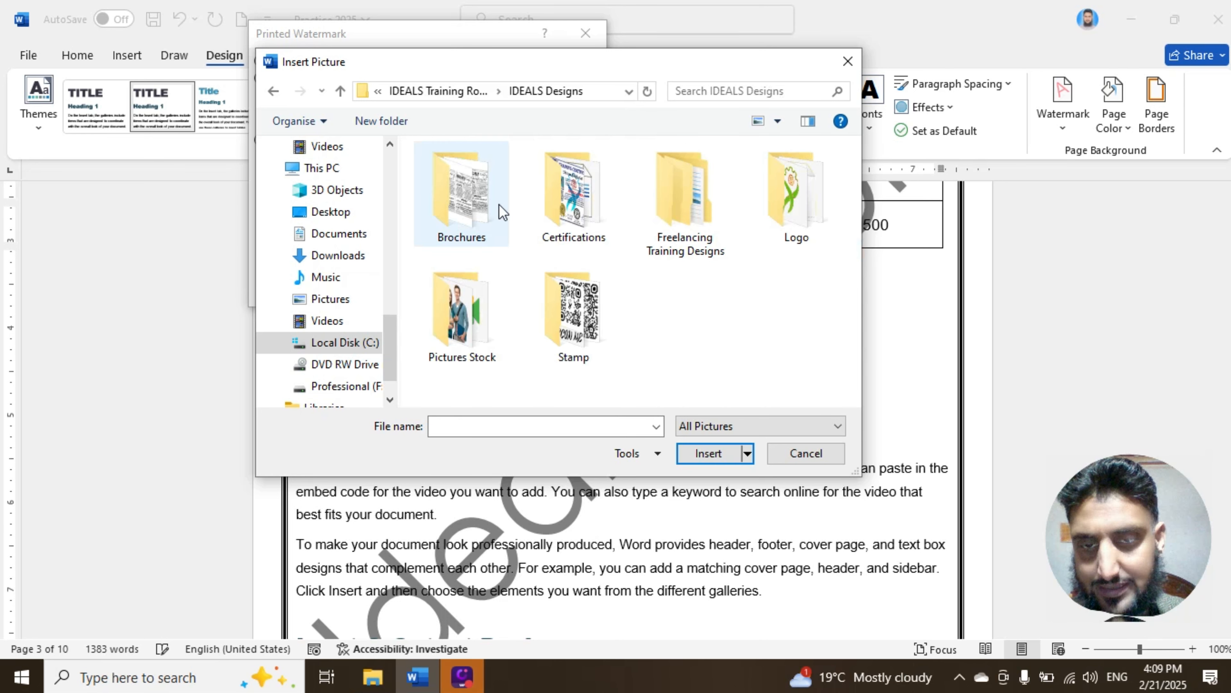
# Choose the L7 logo picture from the Logo folder and apply it as the watermark with Auto scale and Washout.
pyautogui.doubleClick(765, 202)
pyautogui.scroll(-5, 733, 243)
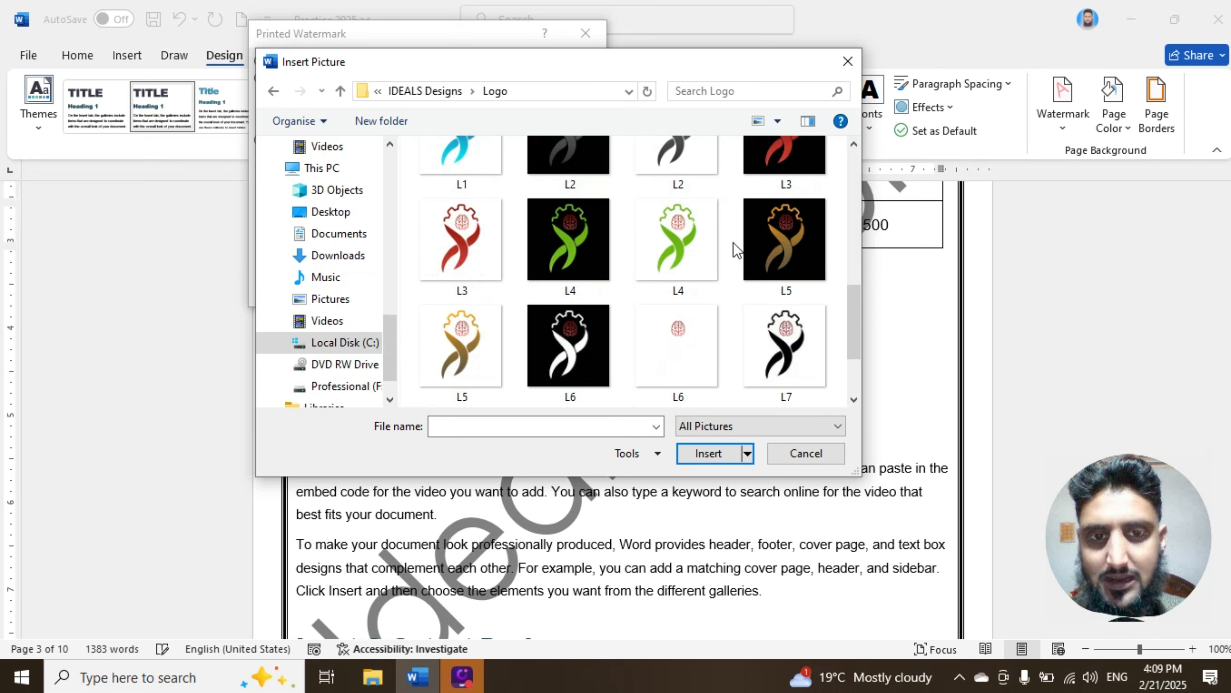
pyautogui.click(783, 346)
pyautogui.doubleClick(783, 345)
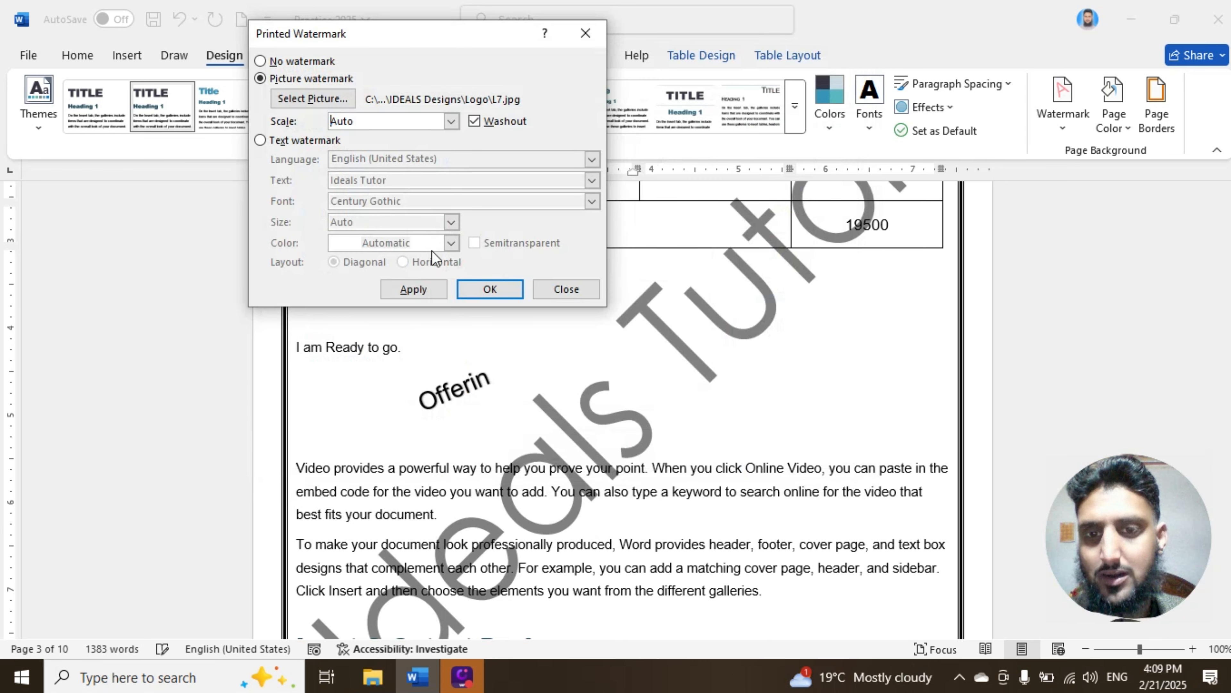
pyautogui.click(428, 284)
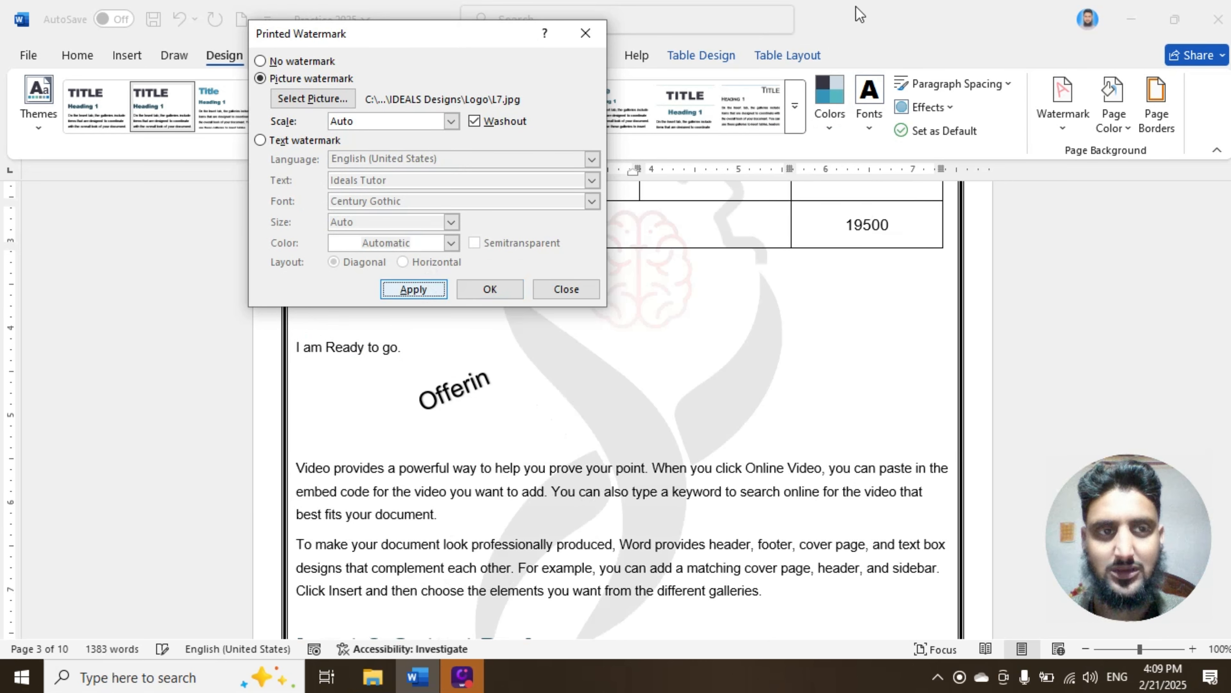
# Apply the logo watermark without Washout for comparison, then keep the scale on Auto and reapply it with Washout on.
pyautogui.click(482, 124)
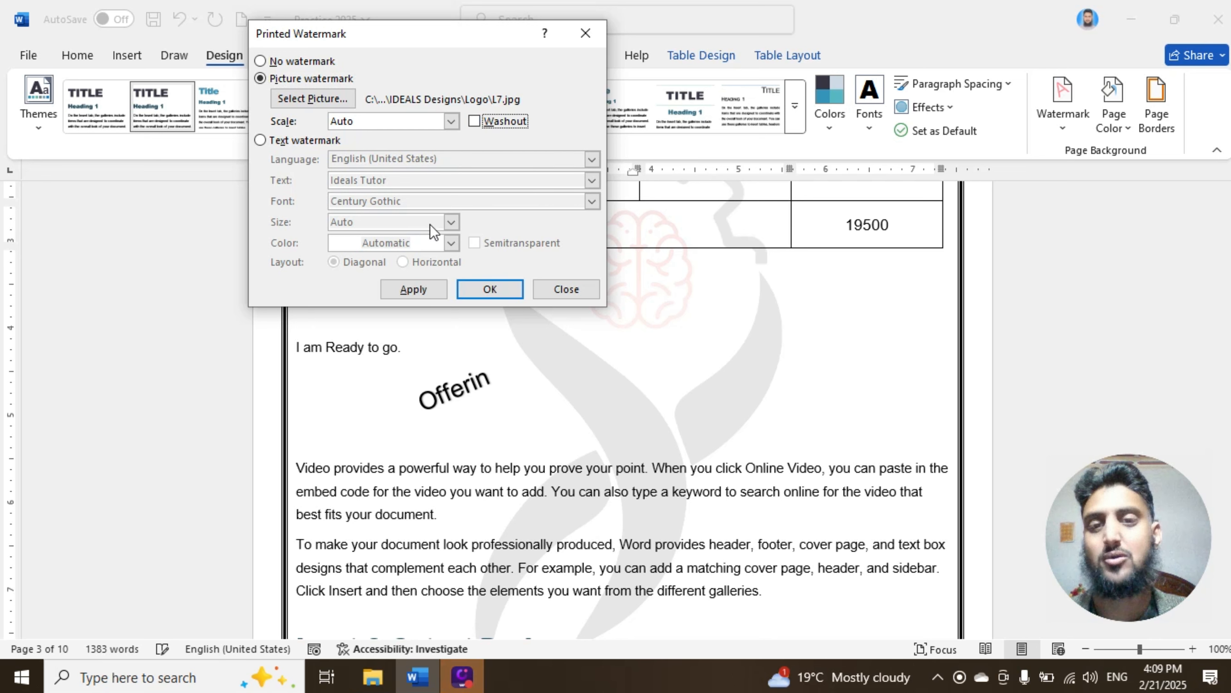
pyautogui.click(421, 291)
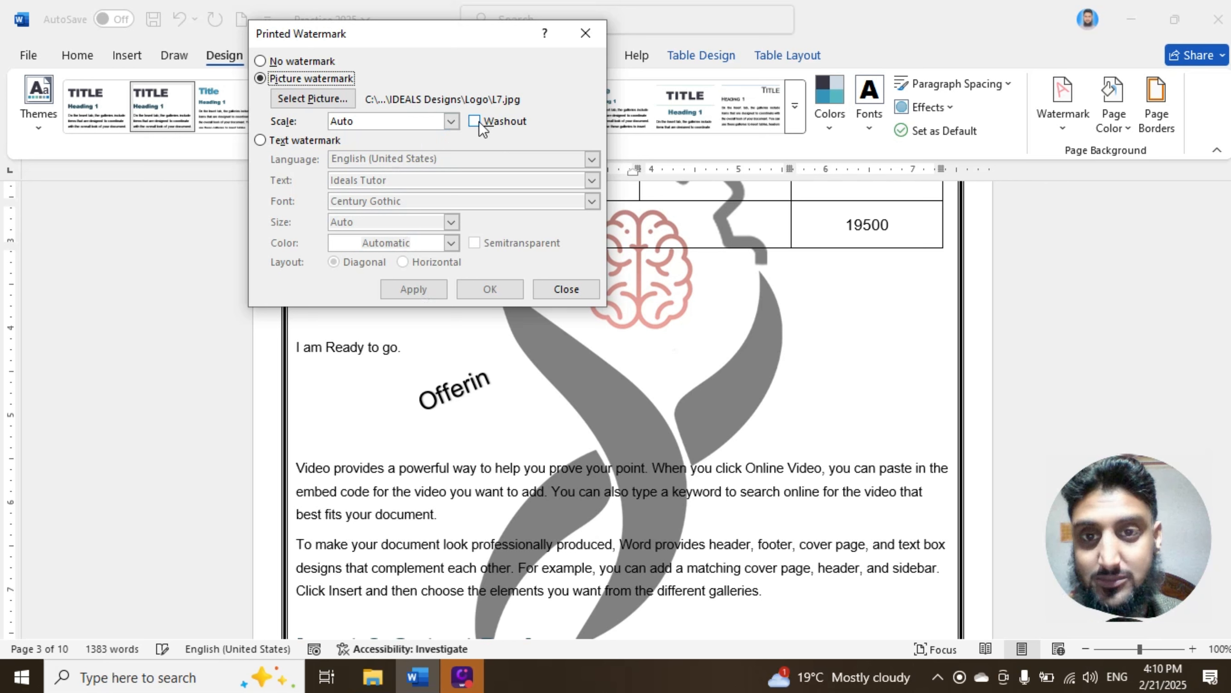
pyautogui.click(454, 122)
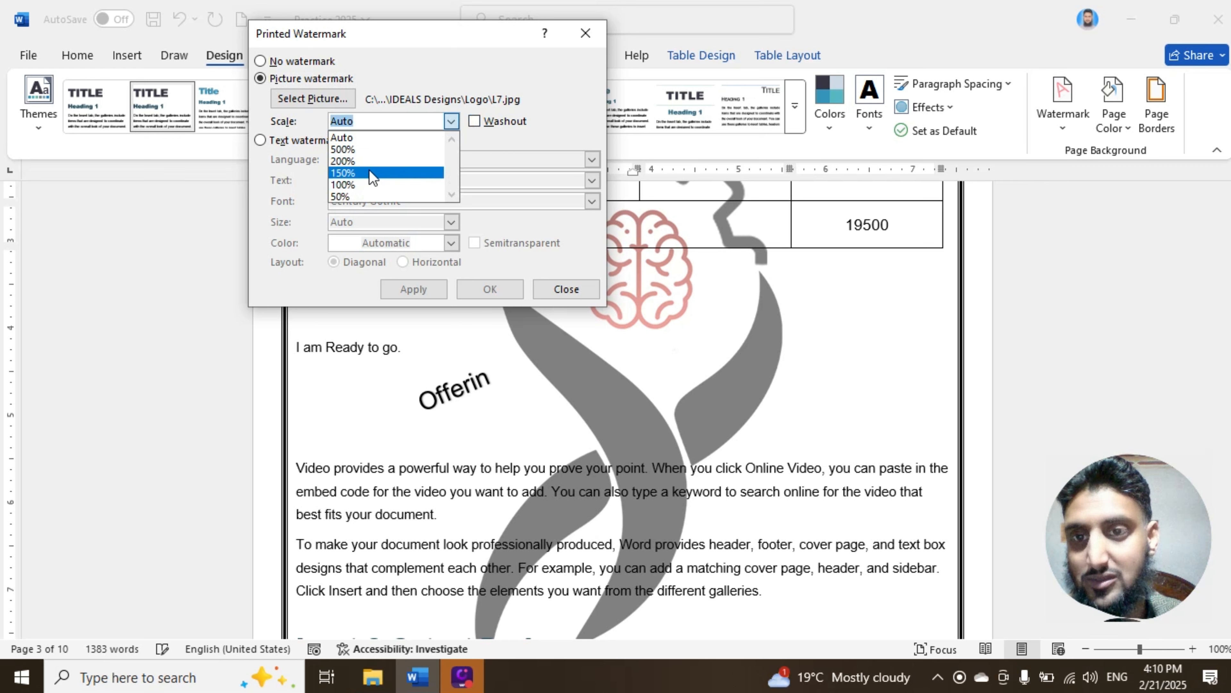
pyautogui.click(377, 138)
pyautogui.click(474, 122)
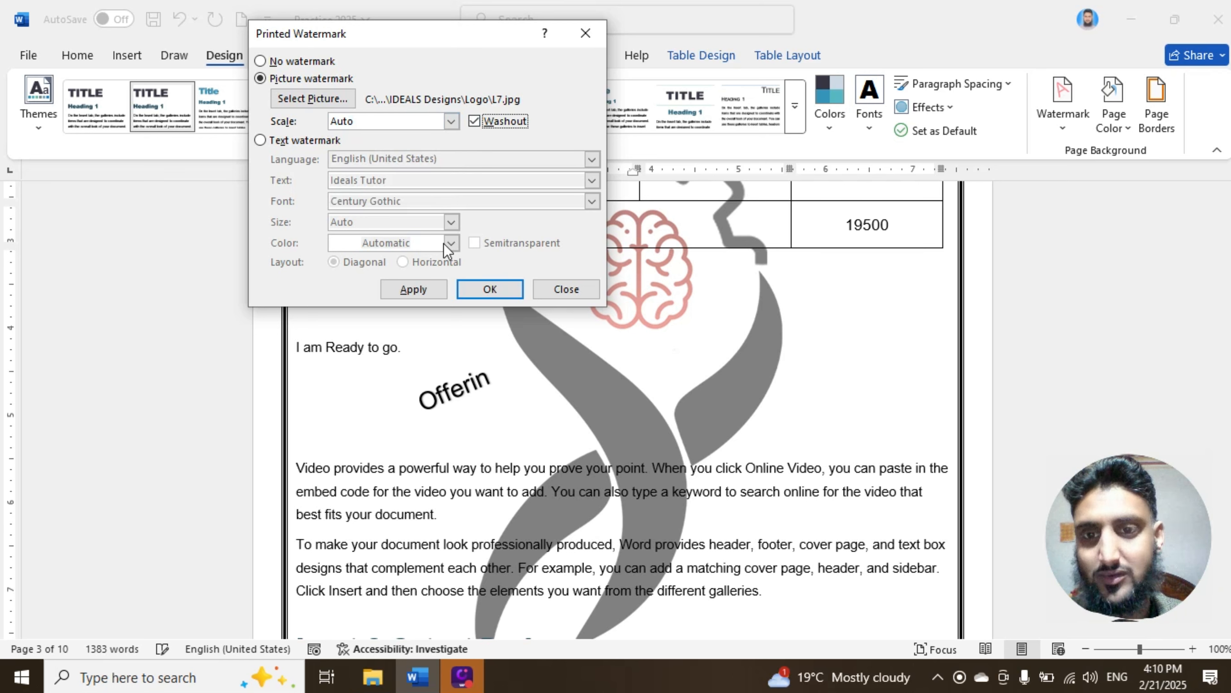
pyautogui.click(425, 287)
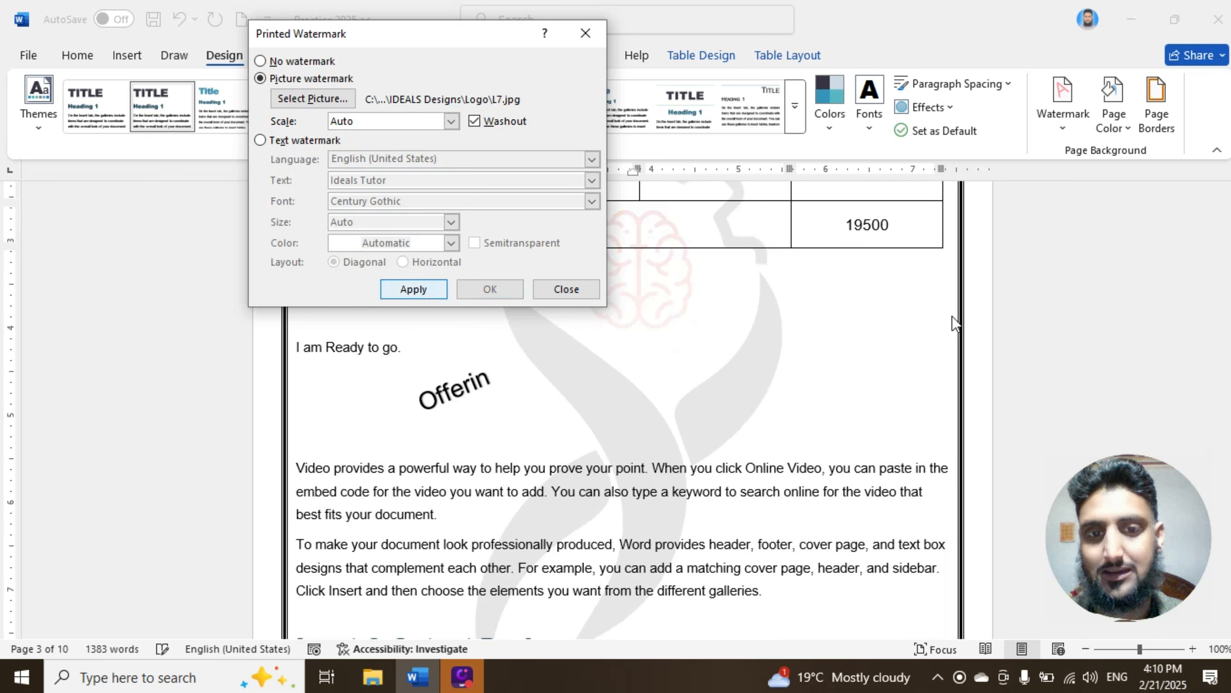
# Close the watermark settings and examine how the logo watermark looks behind the content of the document's pages.
pyautogui.click(558, 290)
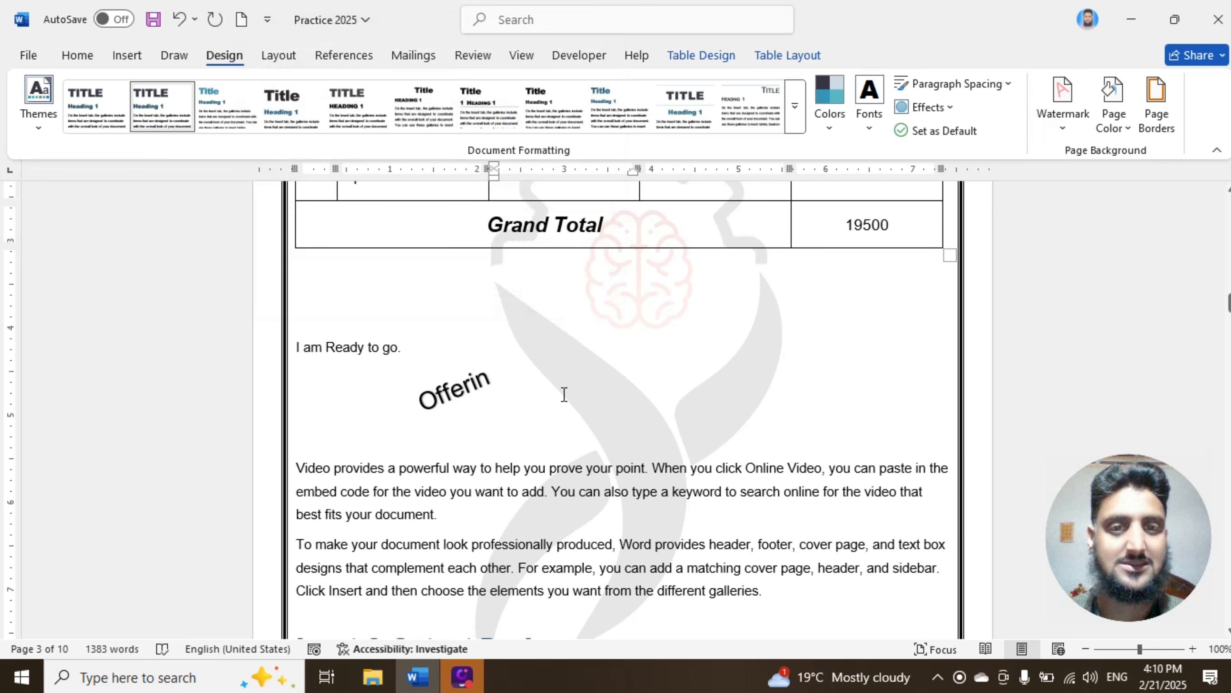
pyautogui.scroll(-12, 565, 394)
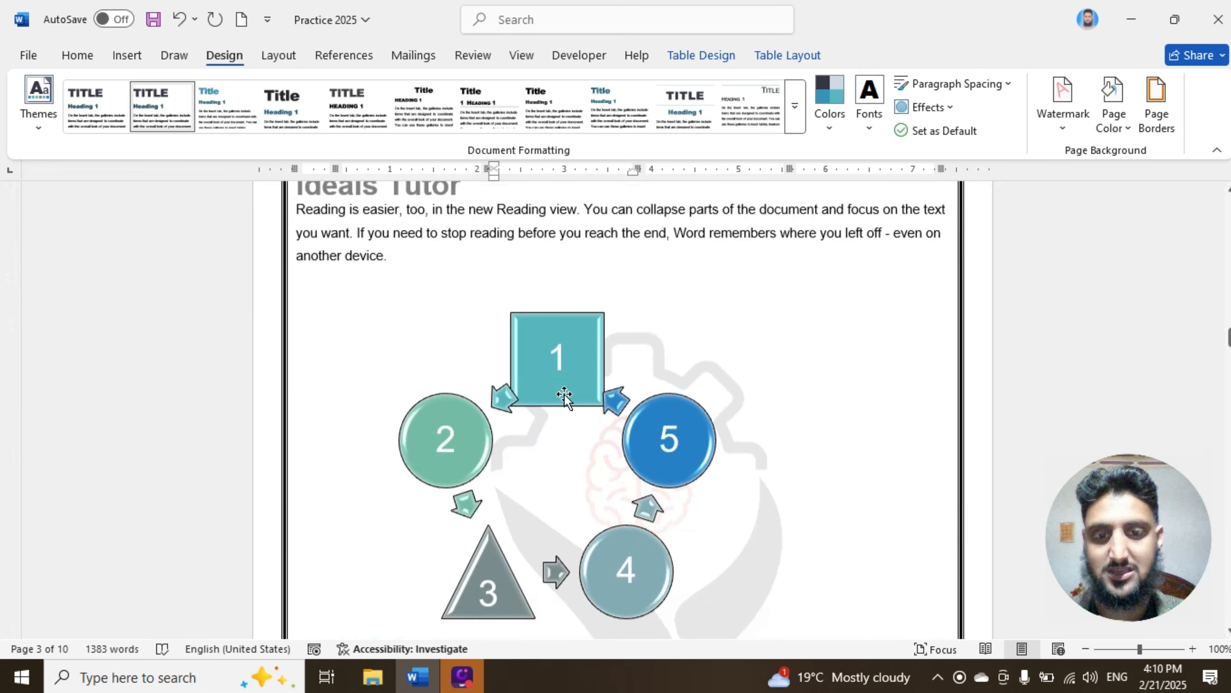
pyautogui.scroll(-6, 565, 394)
pyautogui.scroll(5, 564, 394)
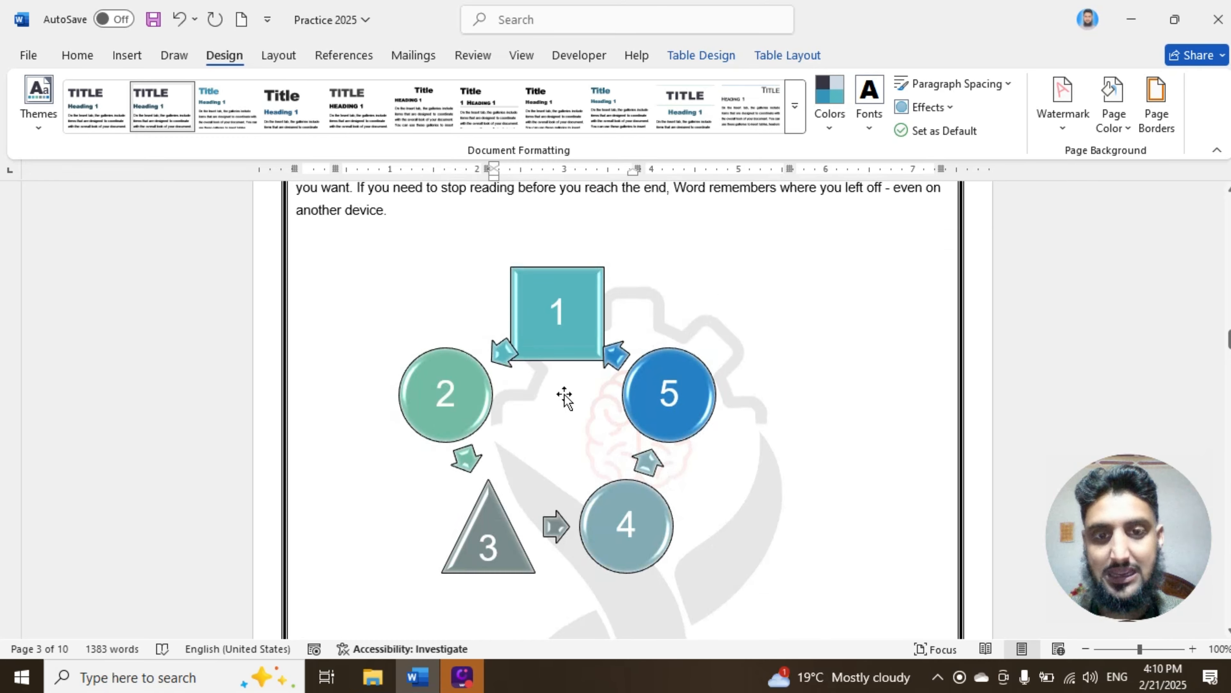
pyautogui.scroll(5, 565, 396)
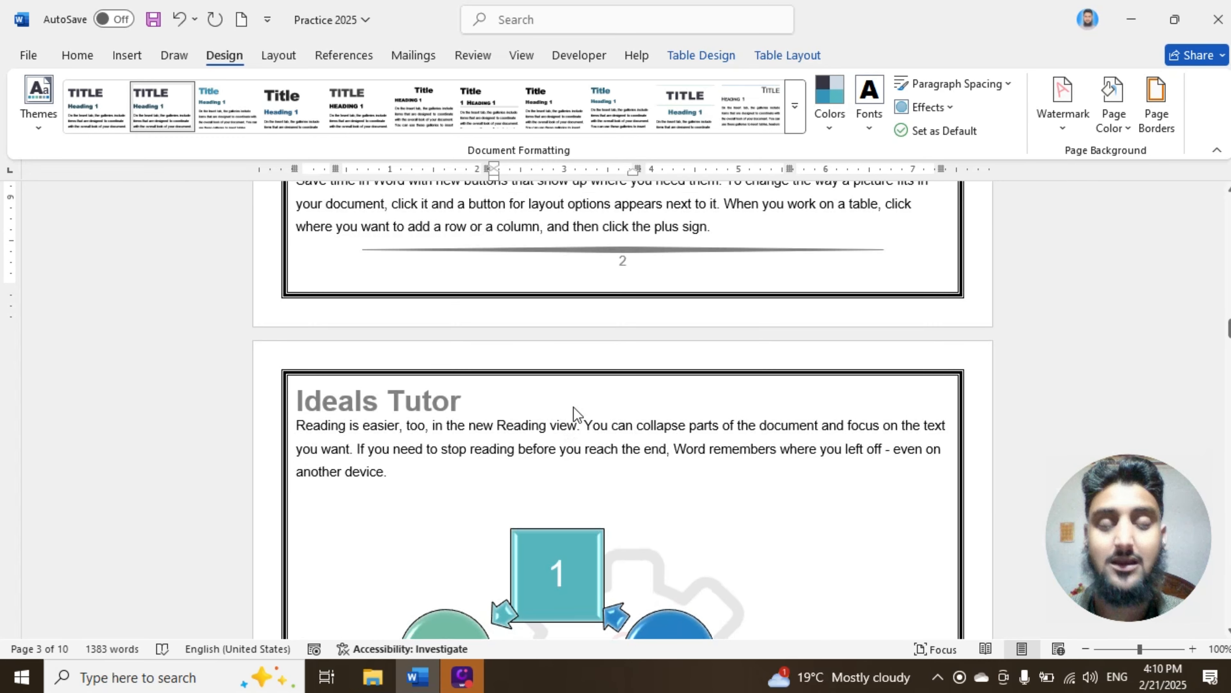
pyautogui.scroll(12, 573, 406)
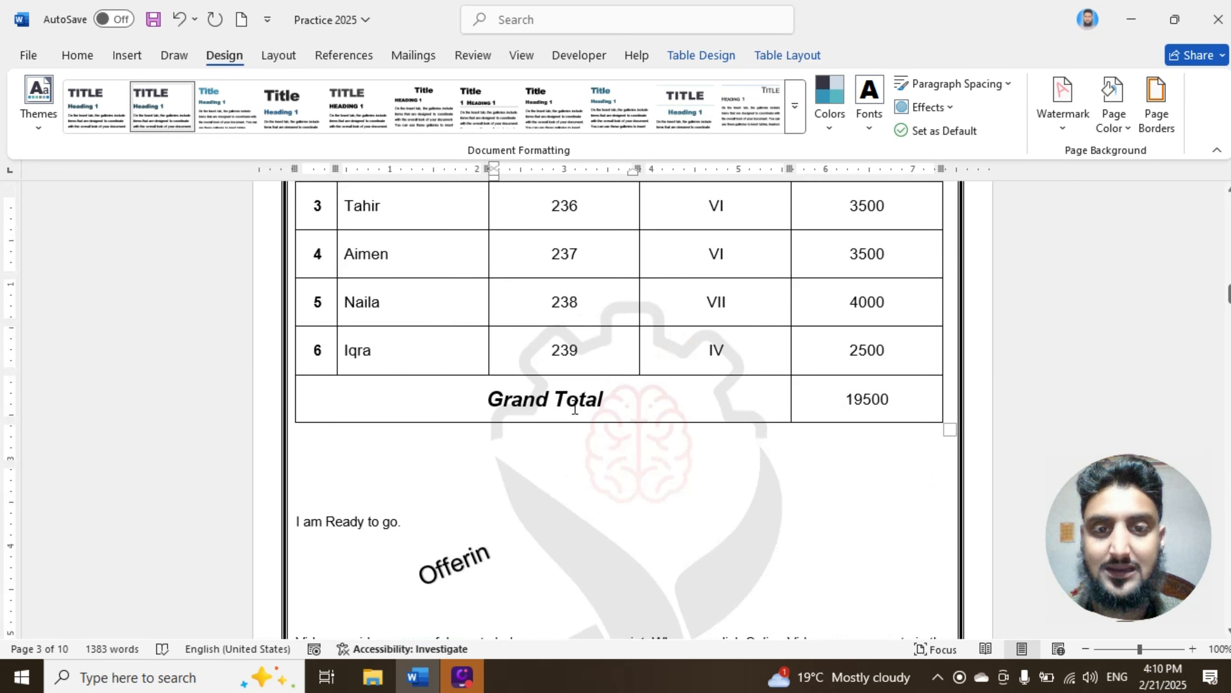
# Review the logo watermark and page borders from the student fees table on page 3 back up to the cover page.
pyautogui.scroll(14, 574, 408)
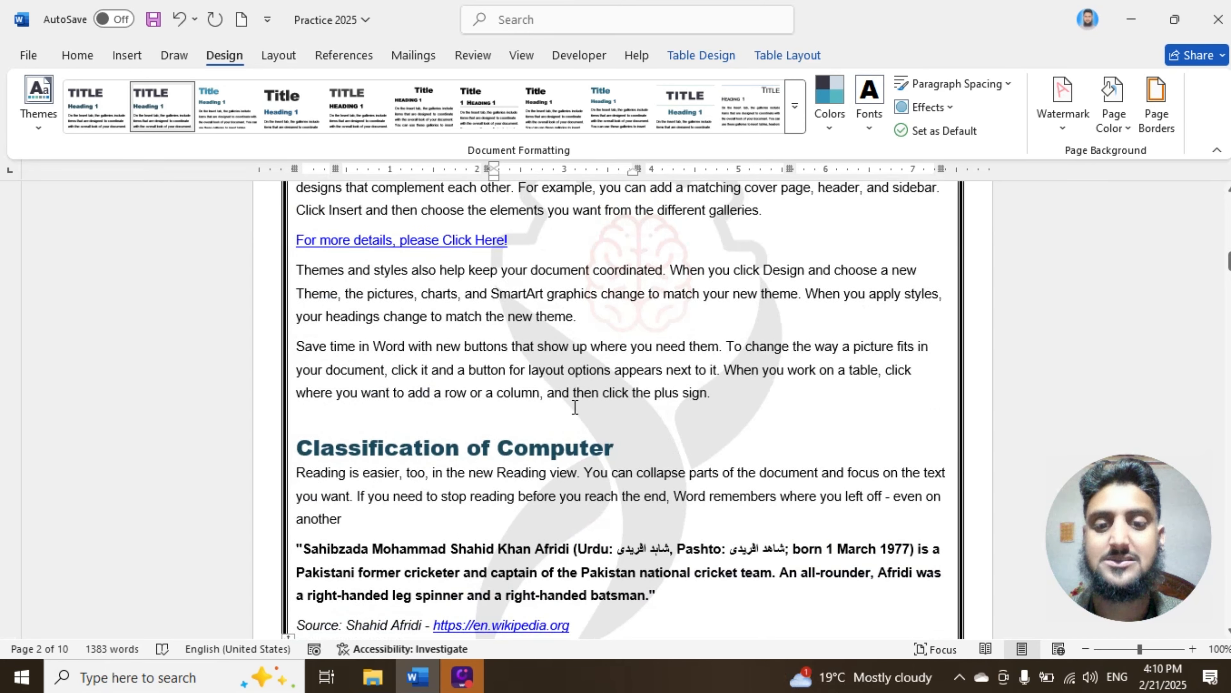
pyautogui.scroll(-4, 575, 408)
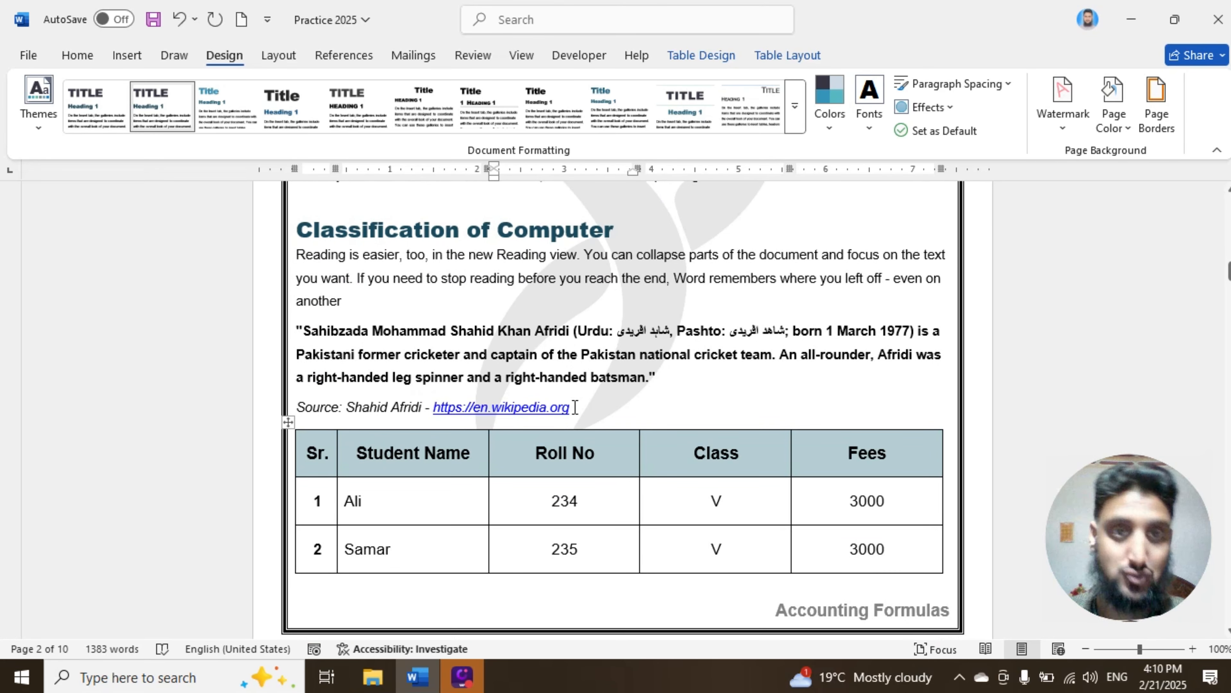
pyautogui.scroll(3, 626, 403)
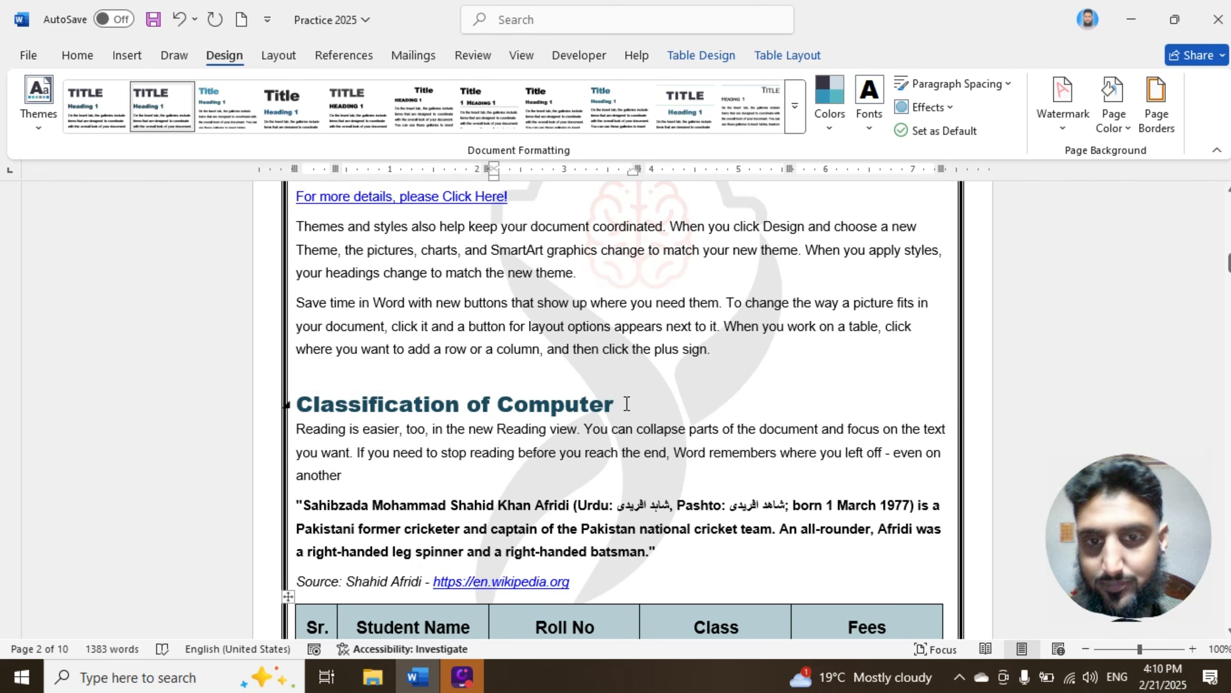
pyautogui.scroll(6, 627, 403)
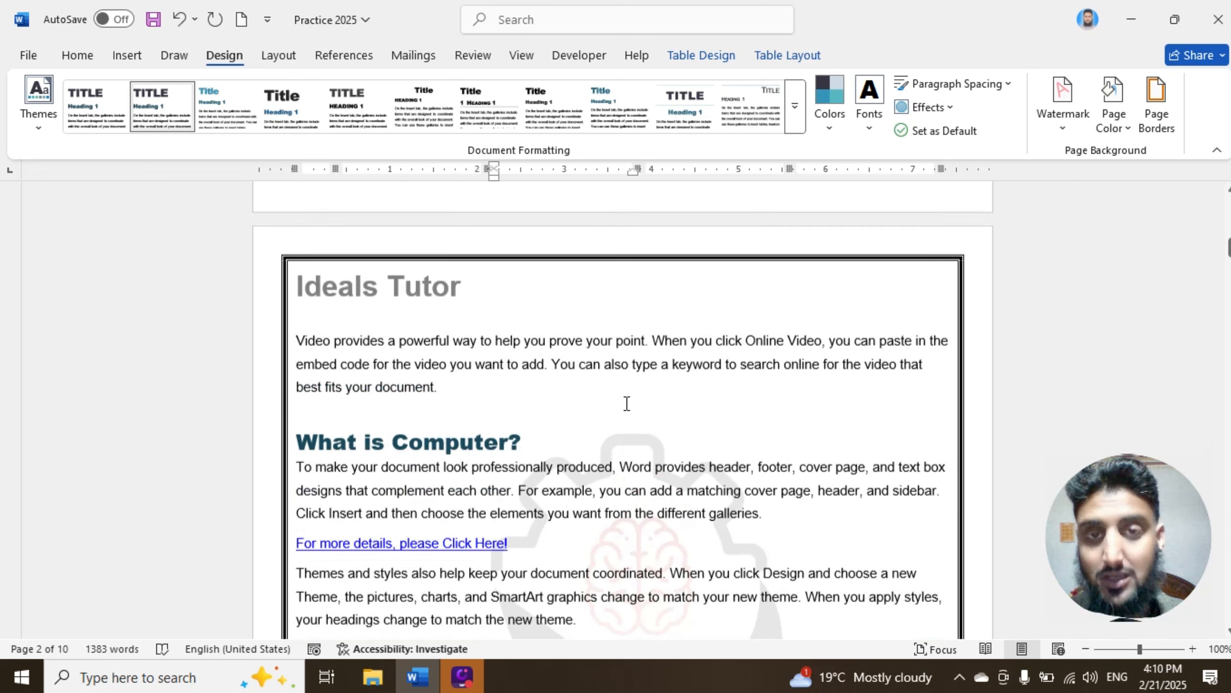
pyautogui.scroll(3, 626, 404)
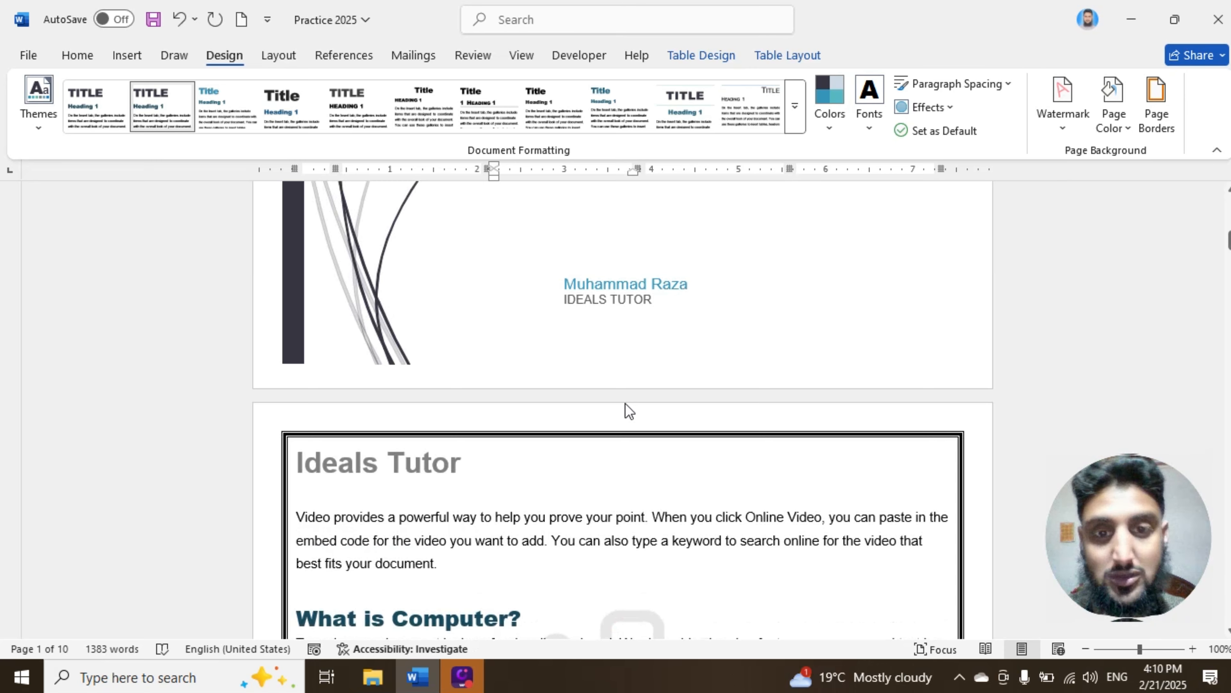
pyautogui.scroll(10, 626, 407)
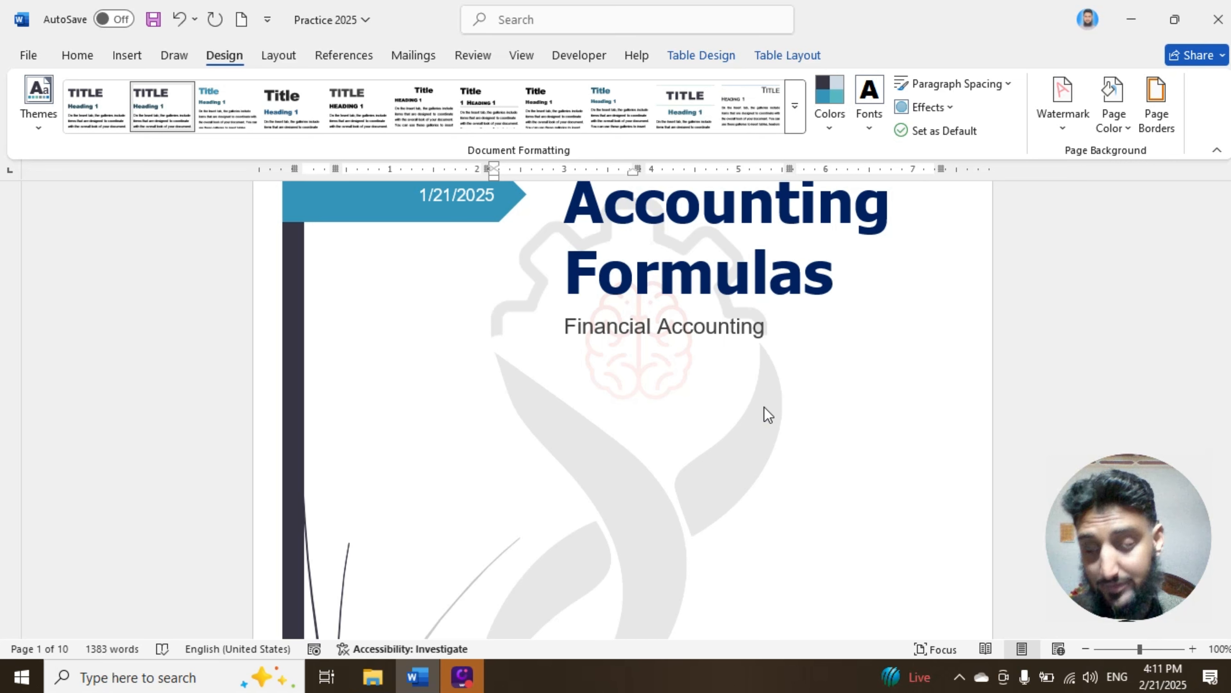
pyautogui.scroll(4, 765, 406)
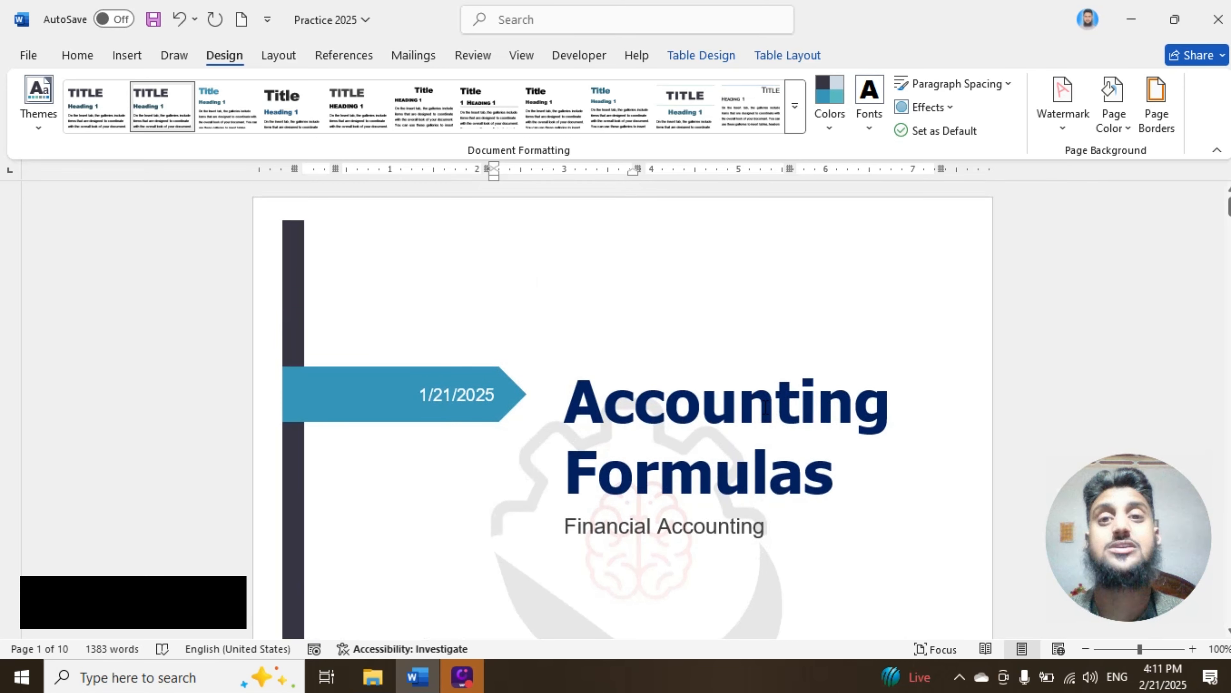